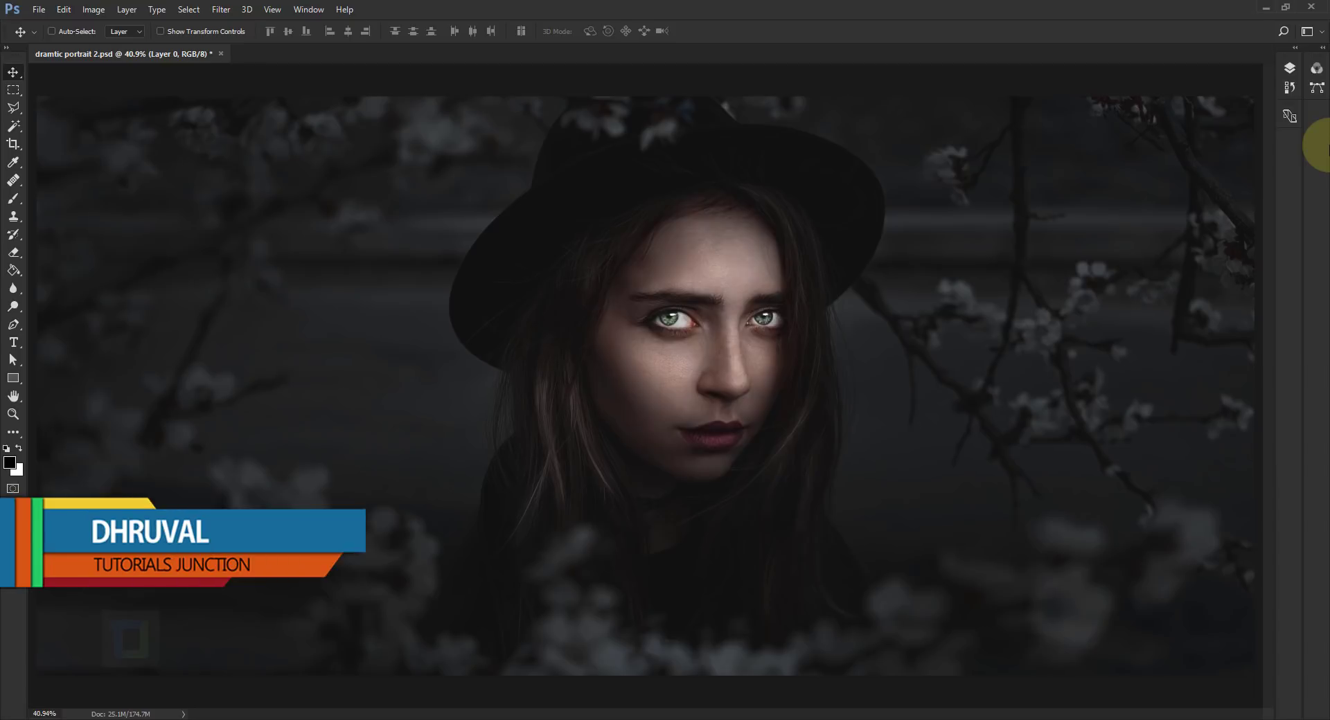
Hide every layer above Layer 0 to view the original portrait without the edits.
{"action": "left_click", "coordinate": [1290, 71]}
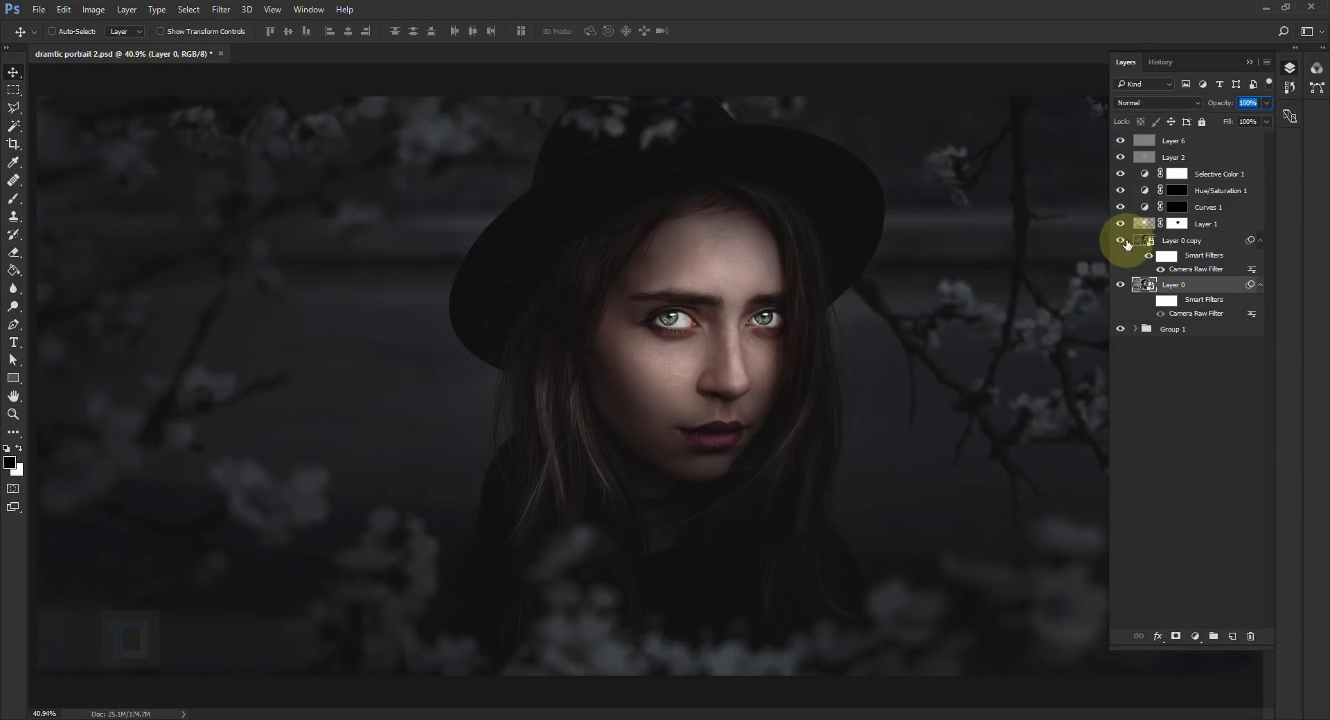
{"action": "left_click_drag", "start_coordinate": [1121, 247], "coordinate": [1120, 141]}
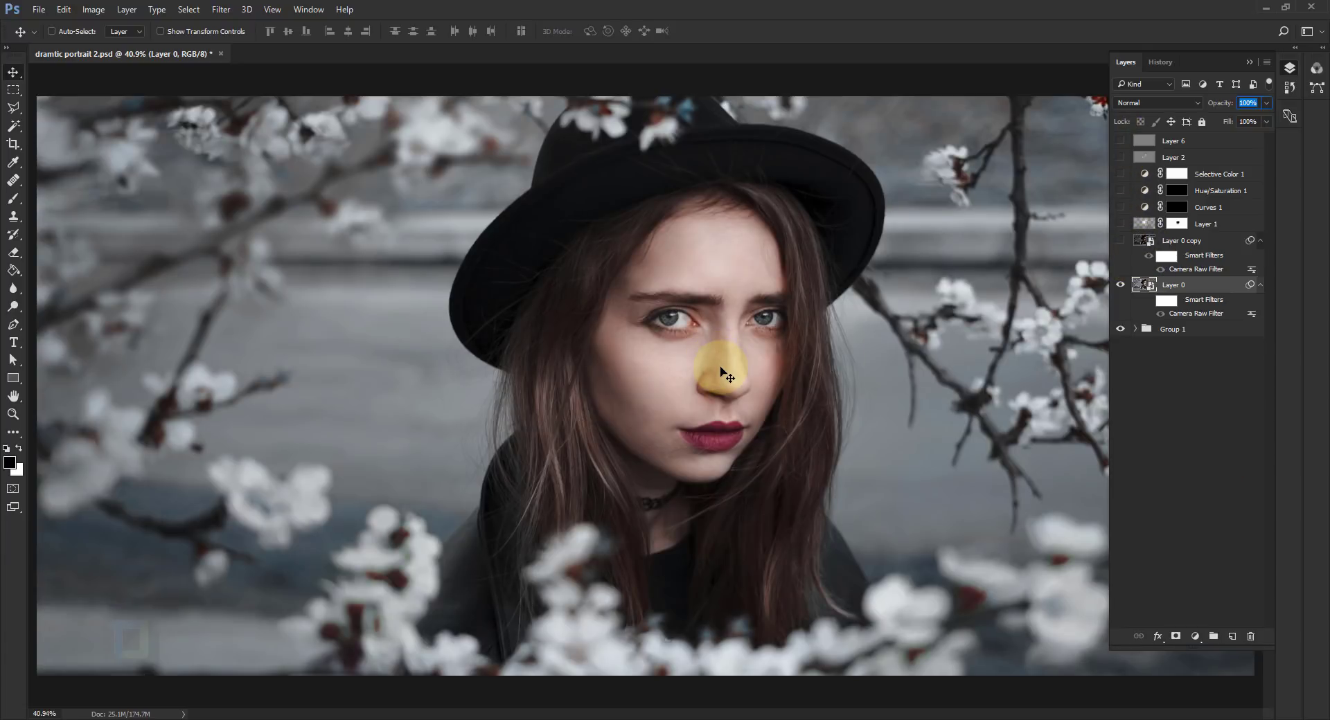
{"action": "scroll", "coordinate": [720, 371], "scroll_direction": "down", "scroll_amount": 2}
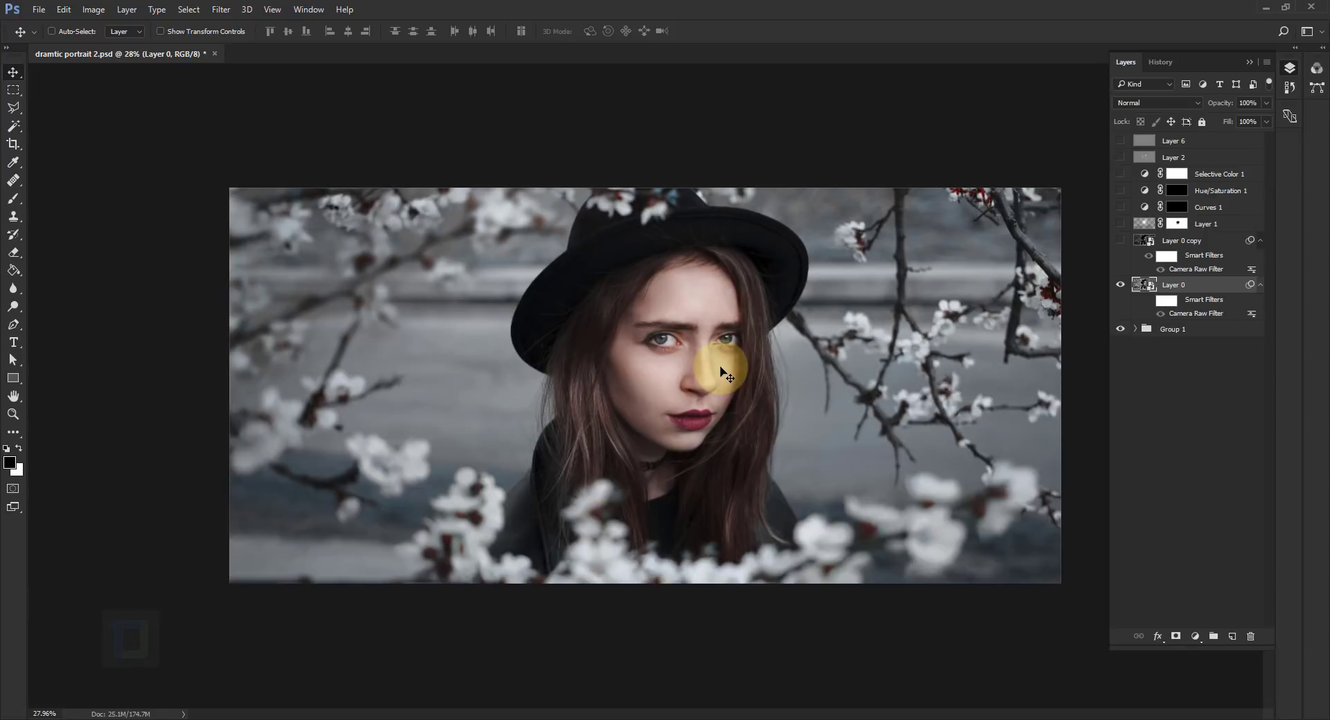
Review the edit by showing Layer 0 copy, Layer 1, Curves 1, Hue/Saturation 1 and Selective Color 1 from the lowest upward.
{"action": "left_click", "coordinate": [1121, 241]}
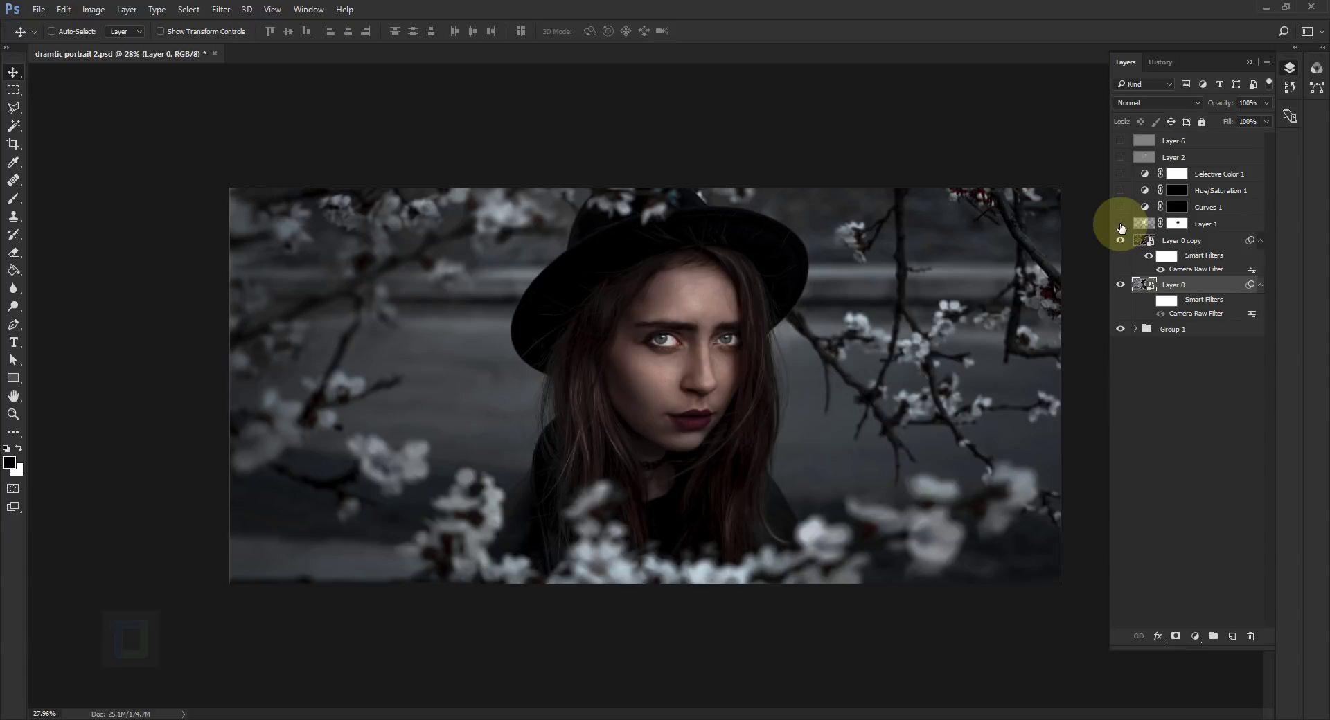
{"action": "left_click", "coordinate": [1121, 225]}
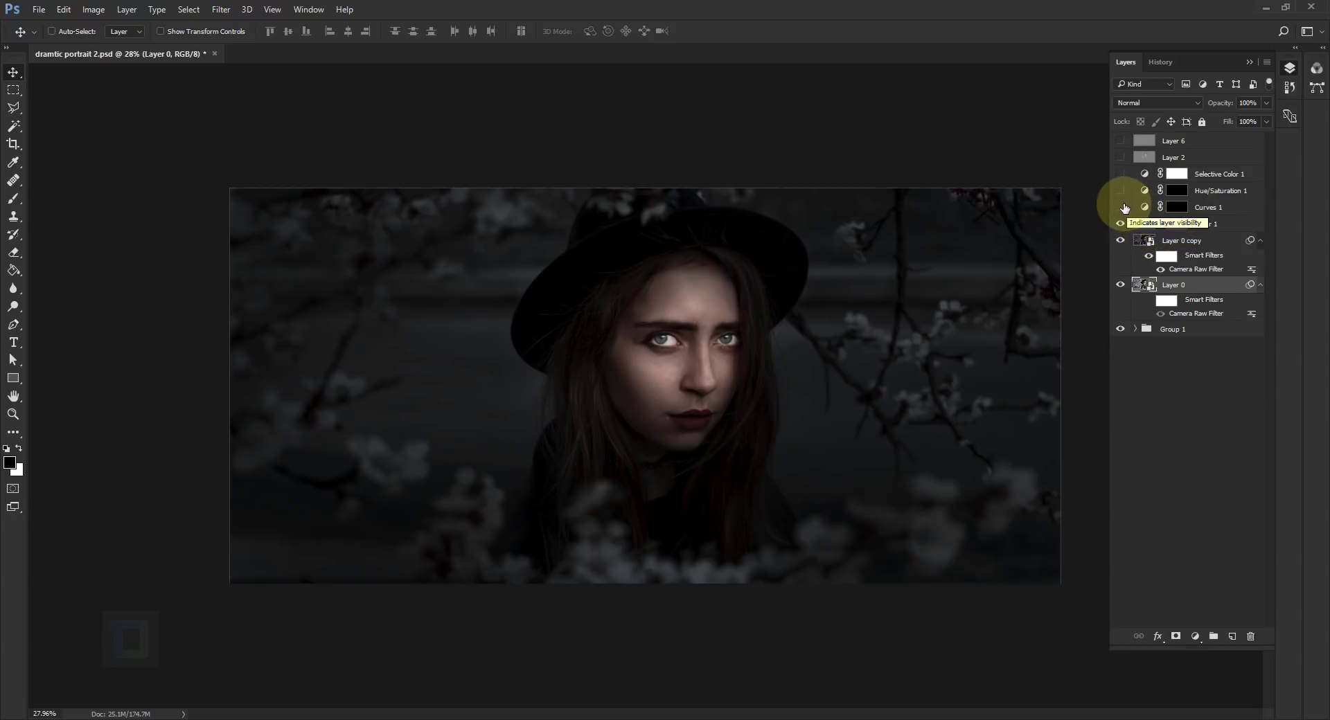
{"action": "left_click", "coordinate": [1121, 207]}
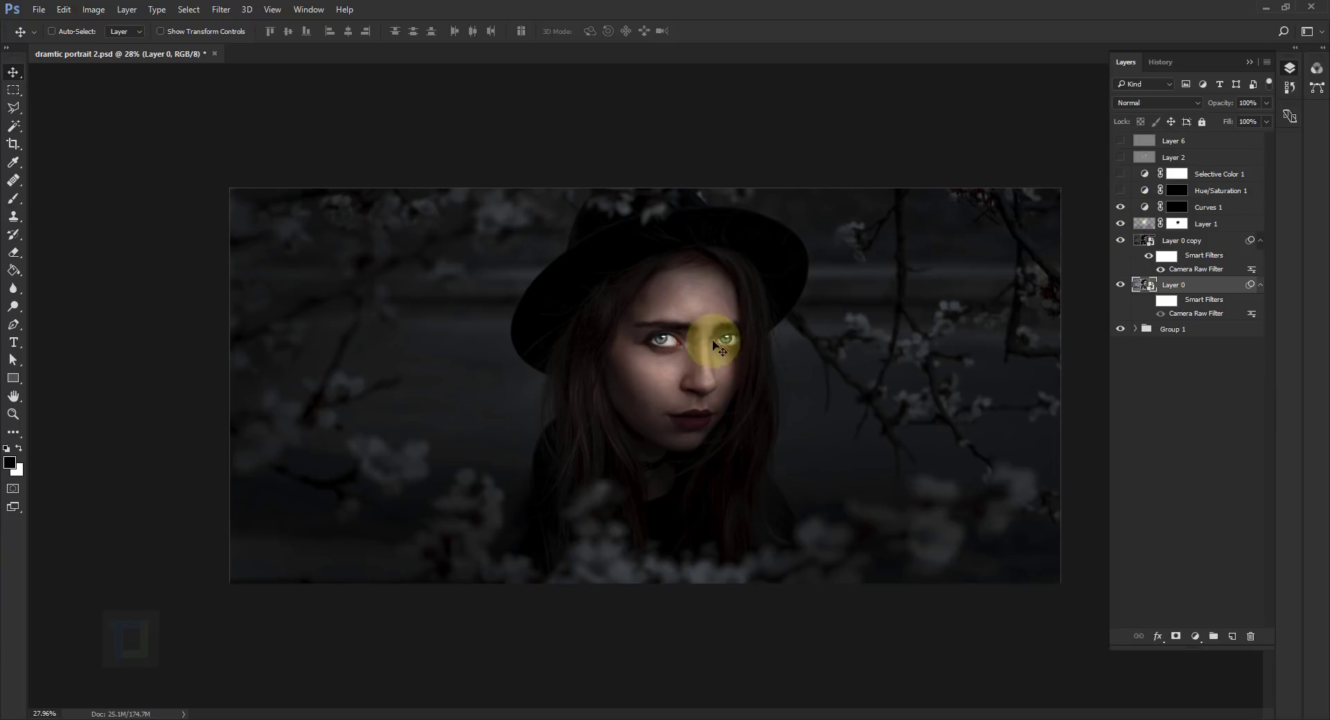
{"action": "scroll", "coordinate": [728, 298], "scroll_direction": "up", "scroll_amount": 3}
{"action": "scroll", "coordinate": [734, 325], "scroll_direction": "down", "scroll_amount": 1}
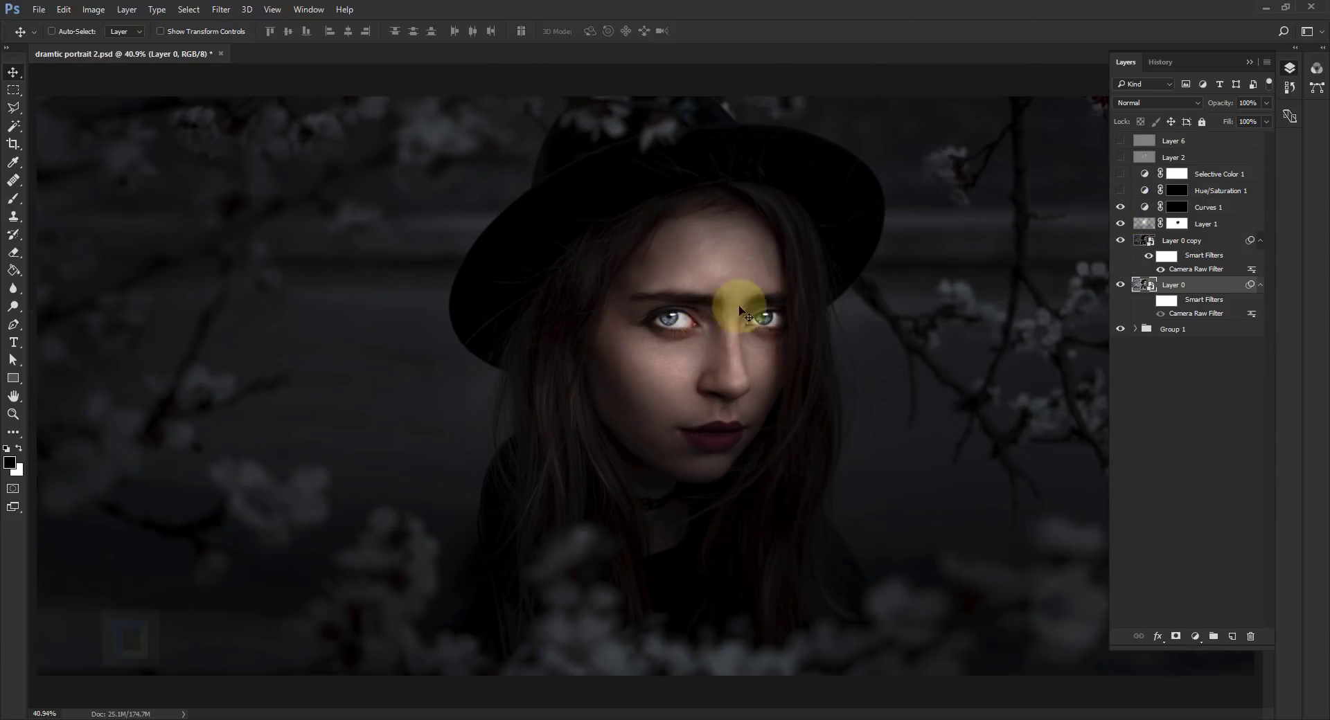
{"action": "left_click", "coordinate": [1120, 207]}
{"action": "left_click", "coordinate": [1120, 207]}
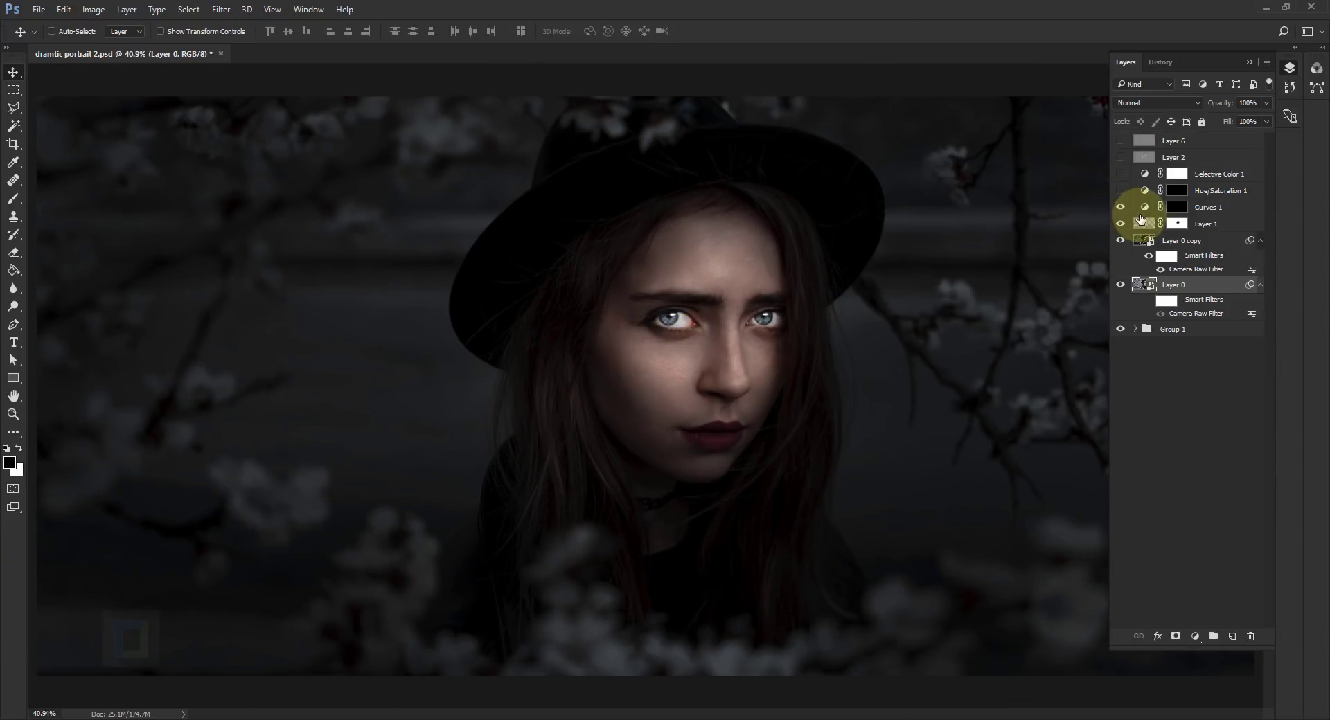
{"action": "left_click", "coordinate": [1120, 174]}
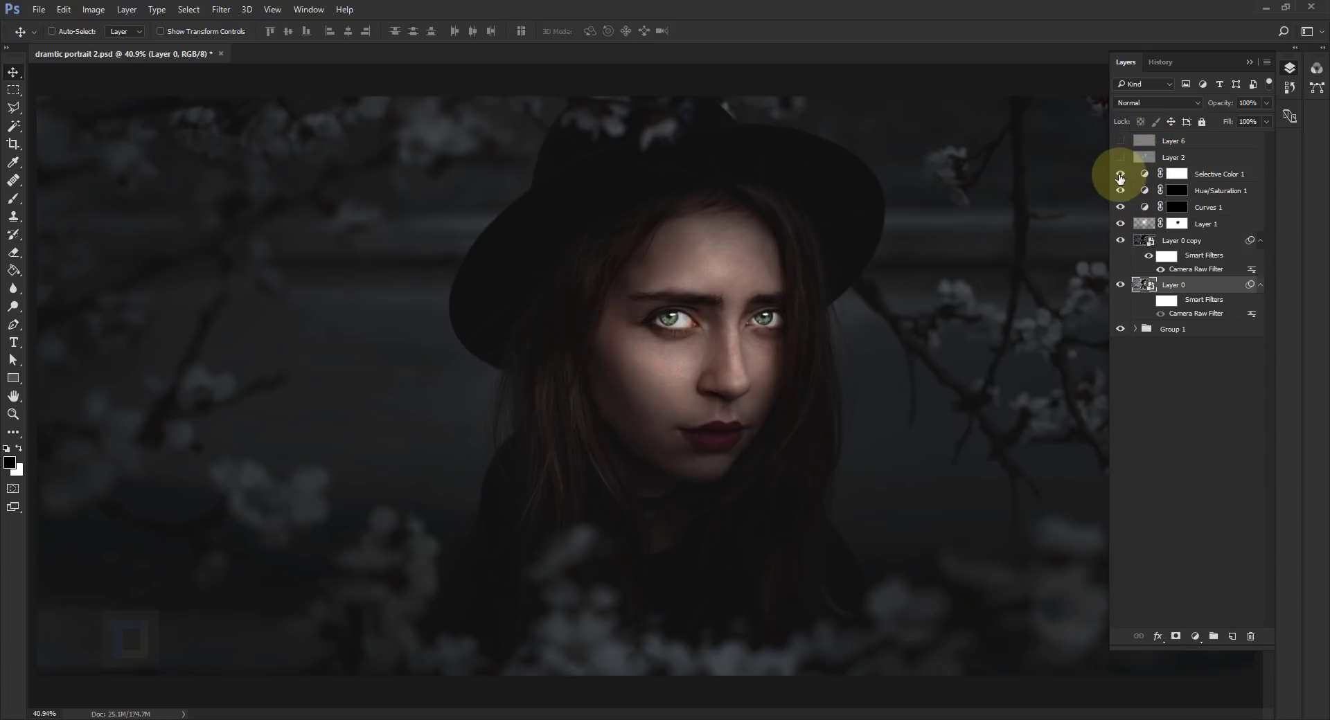
{"action": "scroll", "coordinate": [964, 309], "scroll_direction": "down", "scroll_amount": 2}
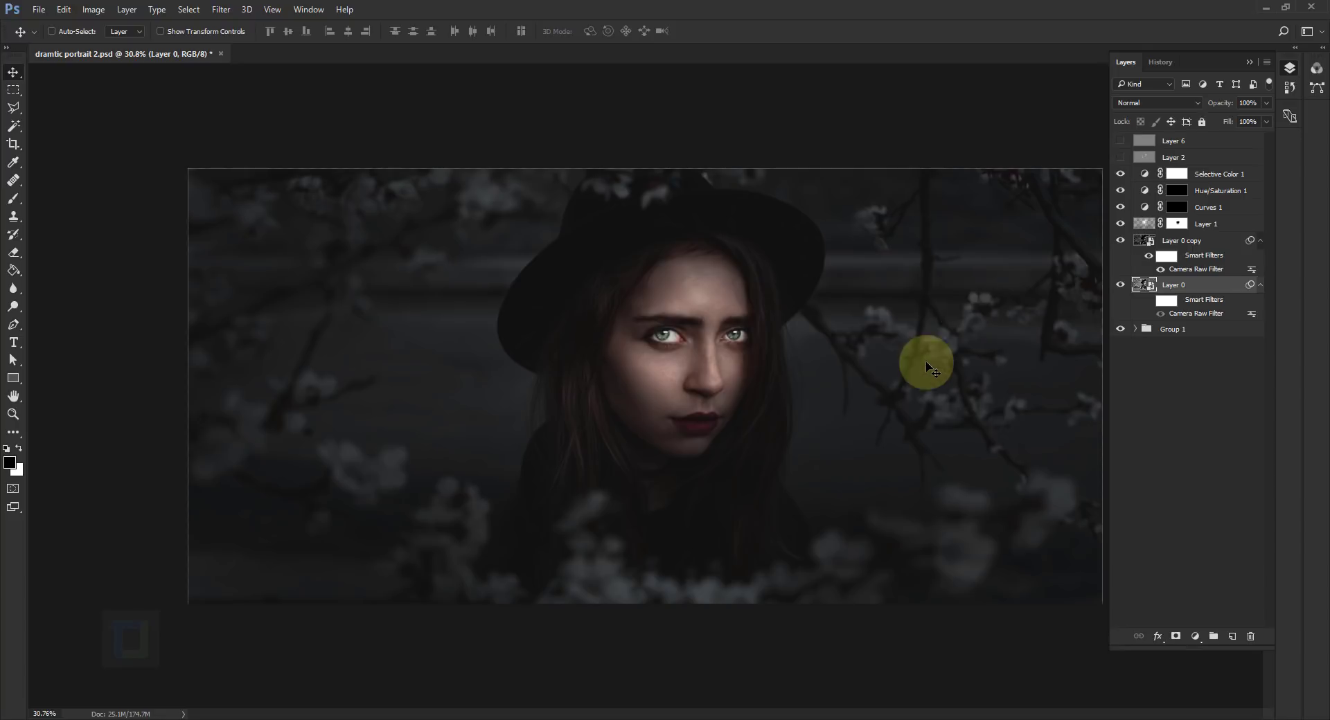
Show Layer 2 and Layer 6, compare the portrait with and without Layer 2, and examine the face and hair up close.
{"action": "left_click", "coordinate": [1121, 158]}
{"action": "left_click", "coordinate": [1174, 155]}
{"action": "left_click", "coordinate": [1118, 160]}
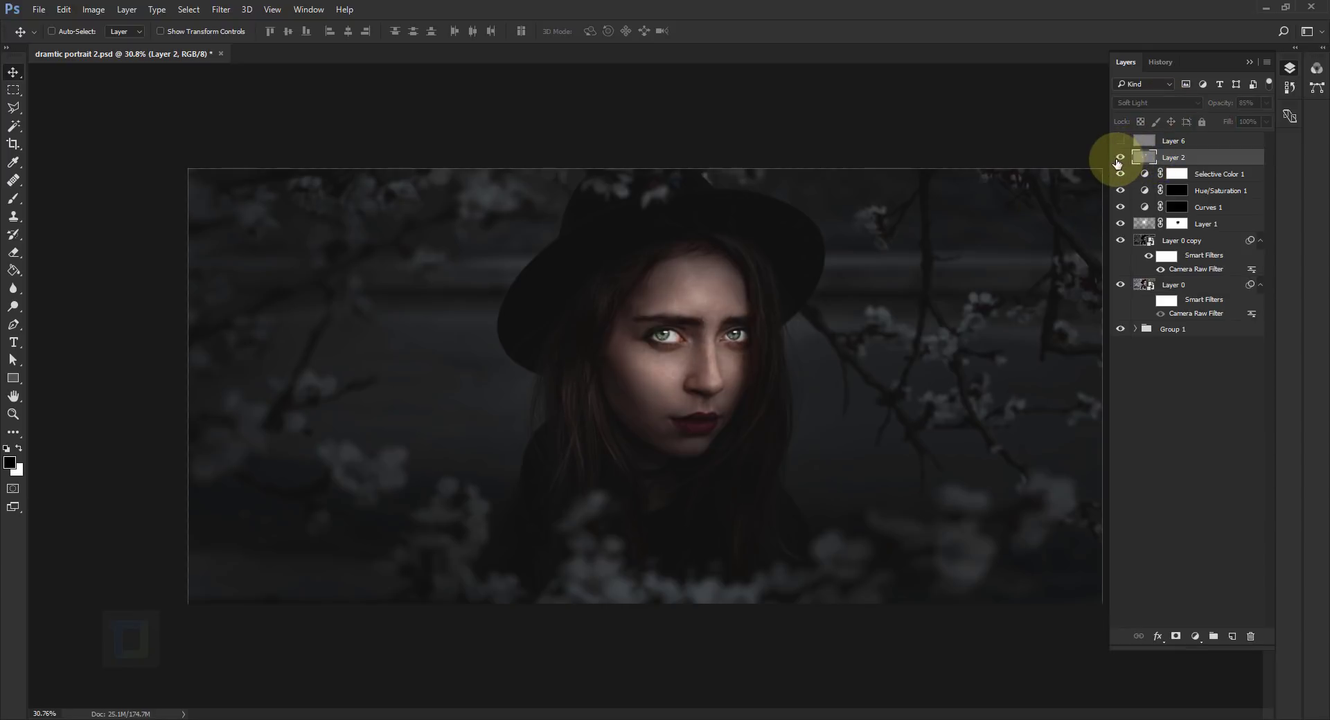
{"action": "left_click", "coordinate": [1119, 160]}
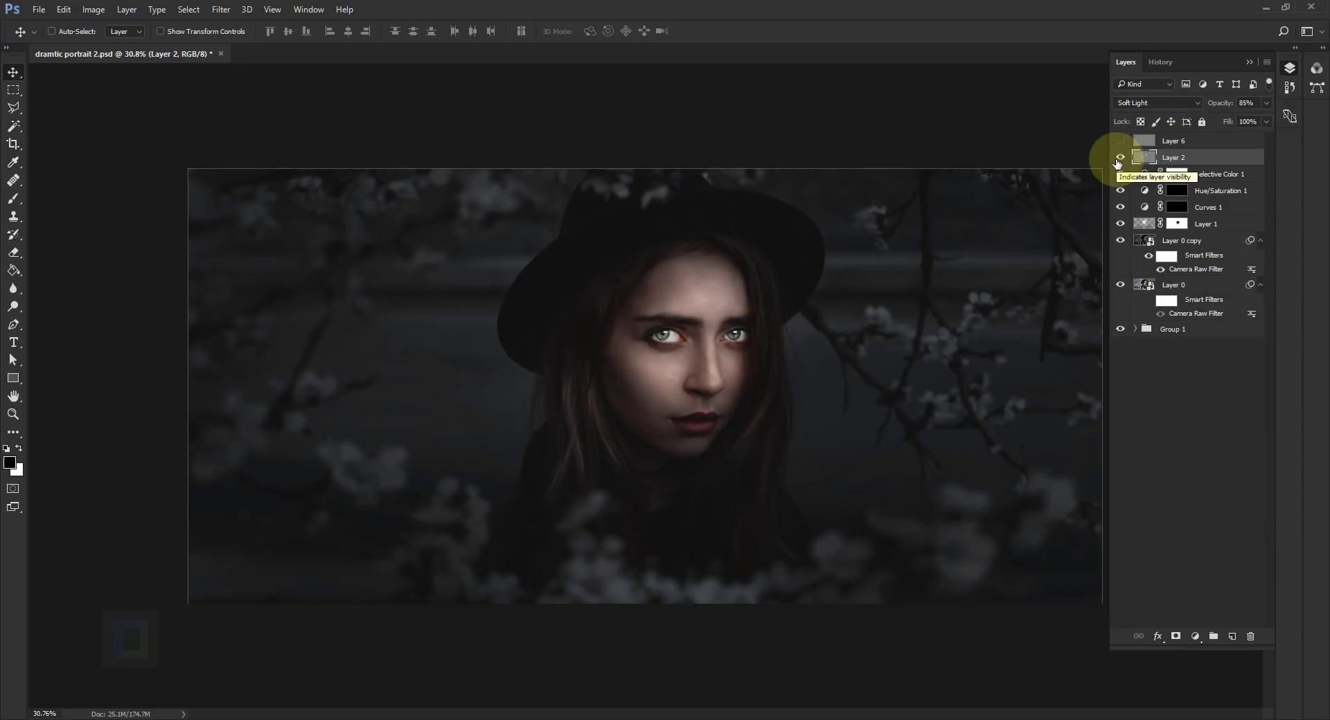
{"action": "left_click", "coordinate": [1121, 142]}
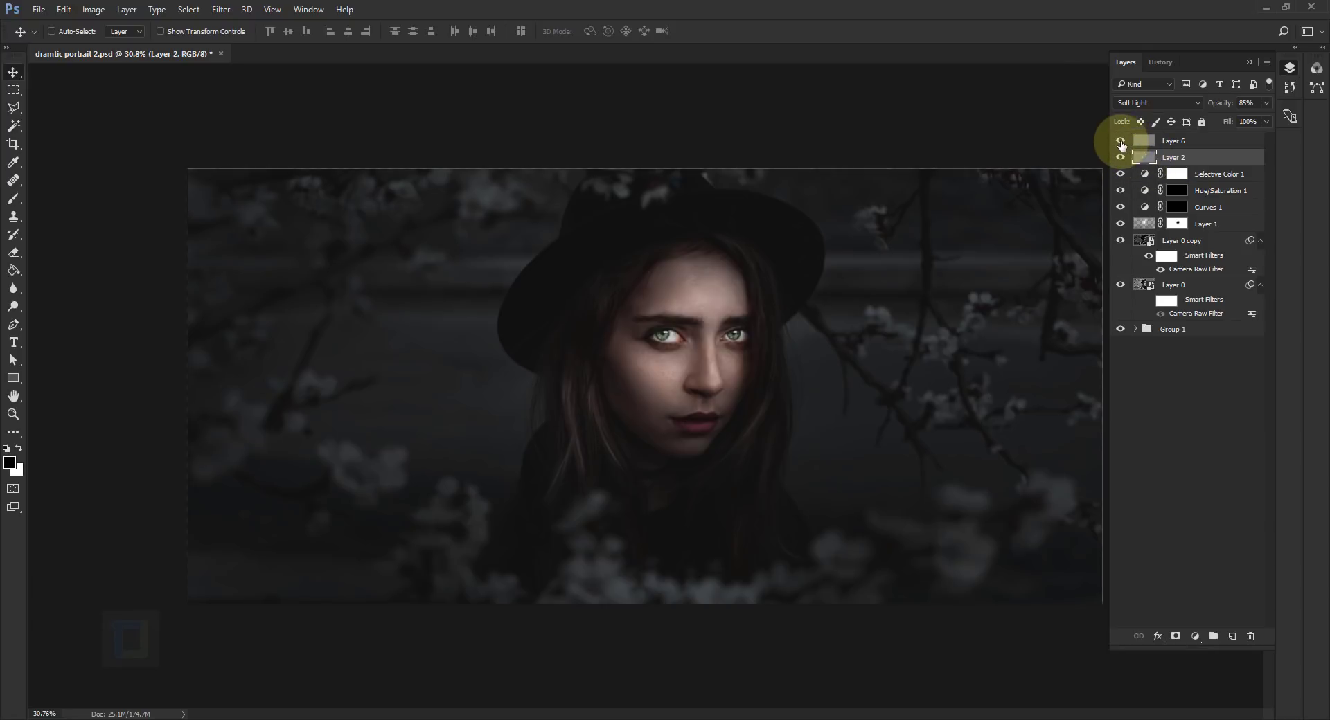
{"action": "scroll", "coordinate": [588, 475], "scroll_direction": "up", "scroll_amount": 5}
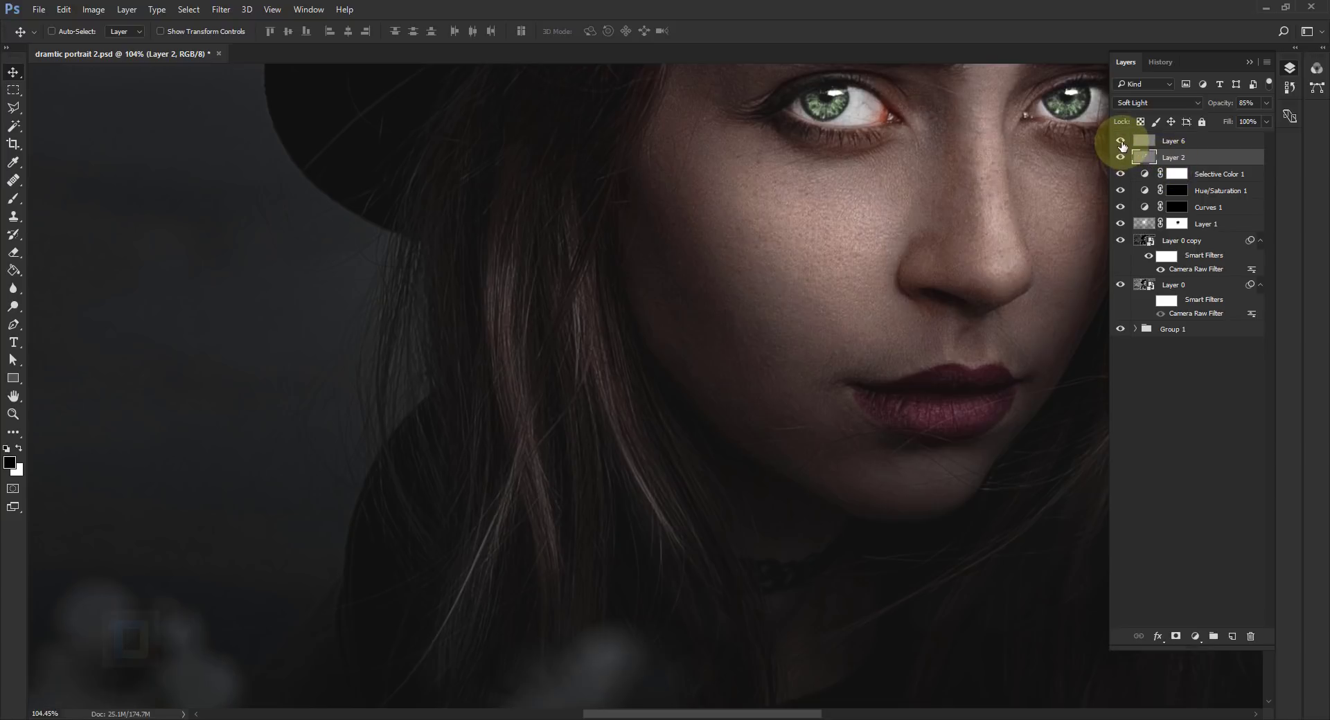
{"action": "scroll", "coordinate": [715, 311], "scroll_direction": "down", "scroll_amount": 5}
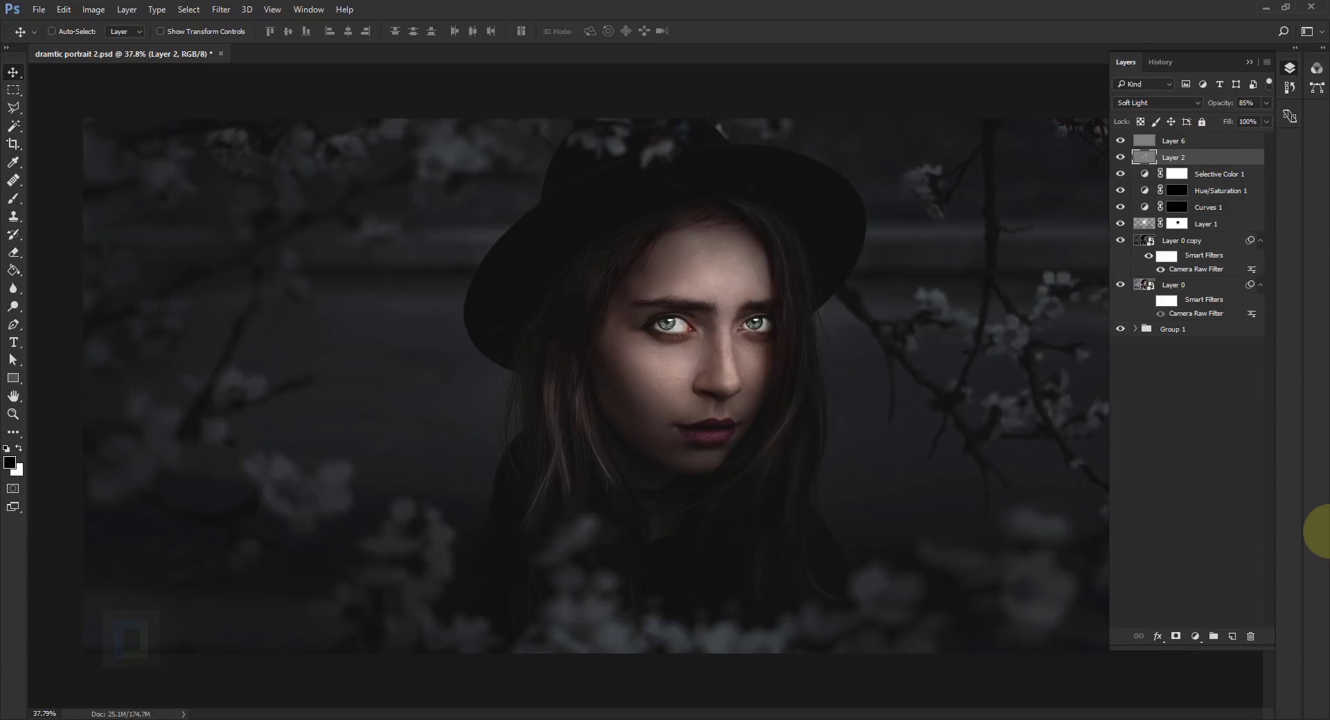
Open the image attractive-beautiful-female-220052 from the dramatic port folder.
{"action": "left_click", "coordinate": [37, 11]}
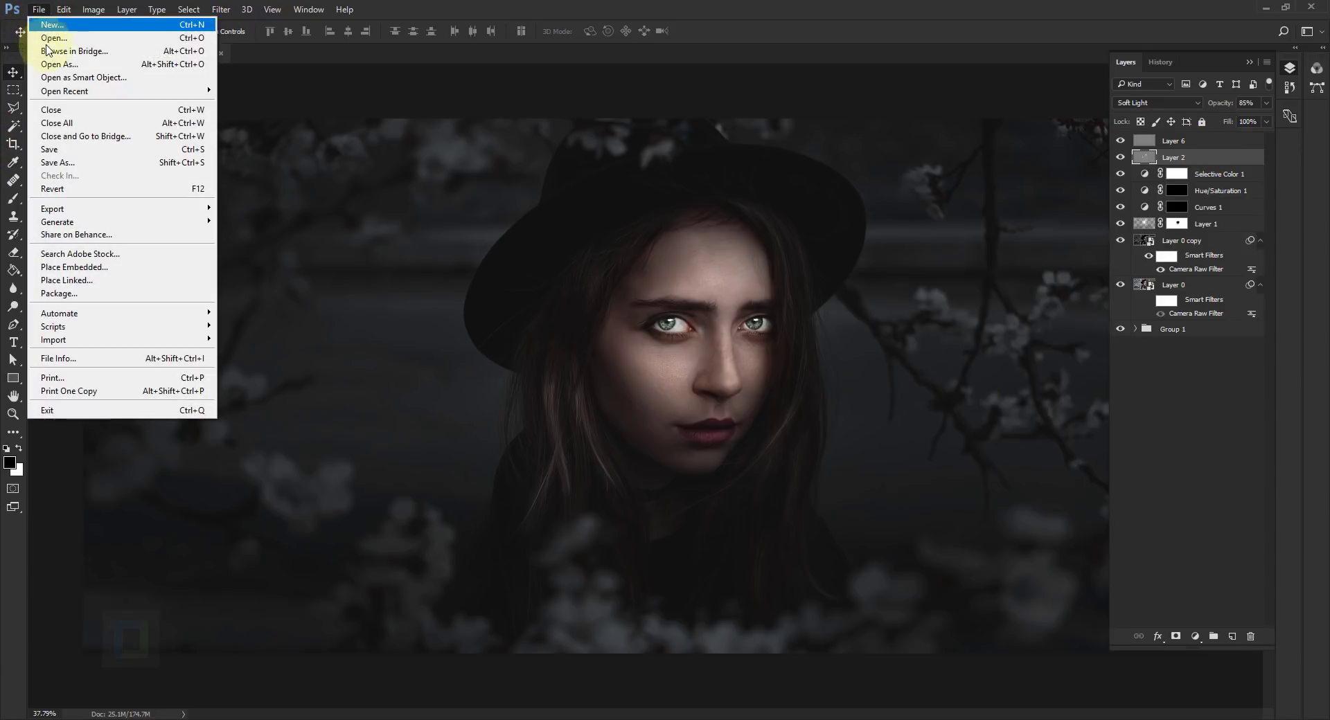
{"action": "left_click", "coordinate": [52, 38]}
{"action": "left_click", "coordinate": [174, 109]}
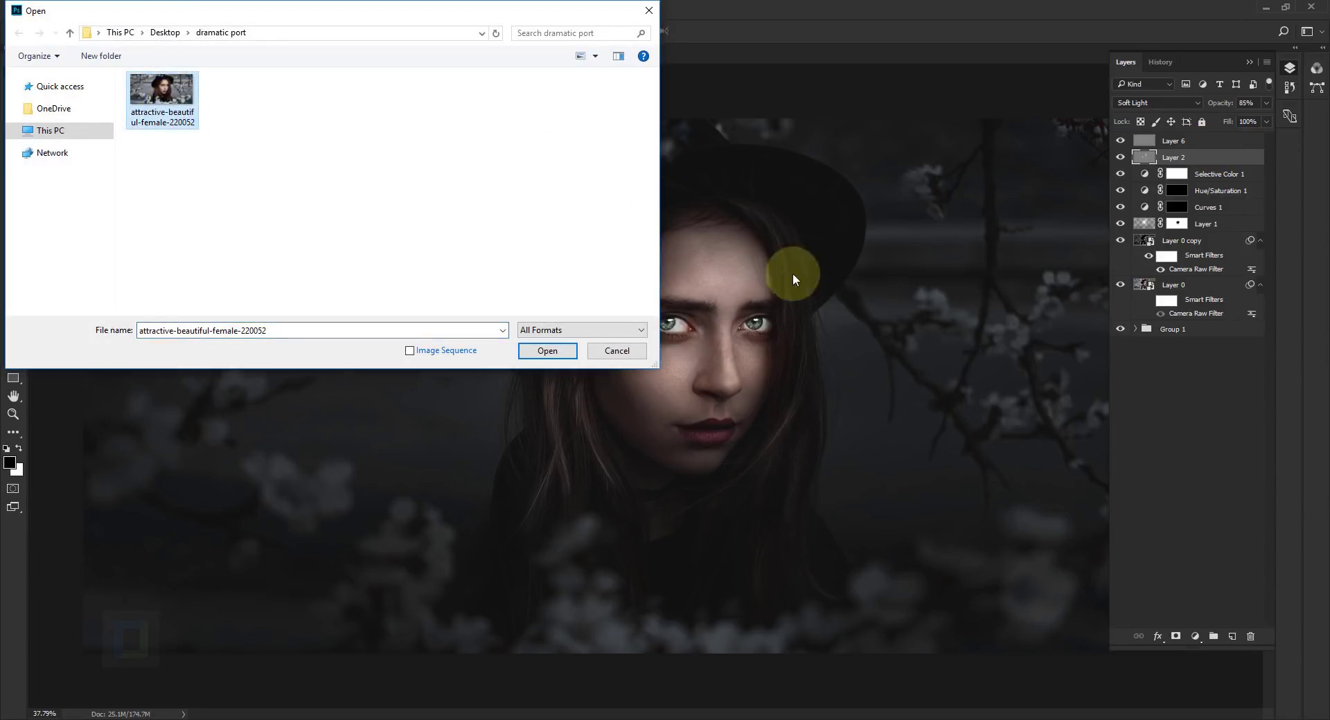
{"action": "left_click", "coordinate": [543, 351]}
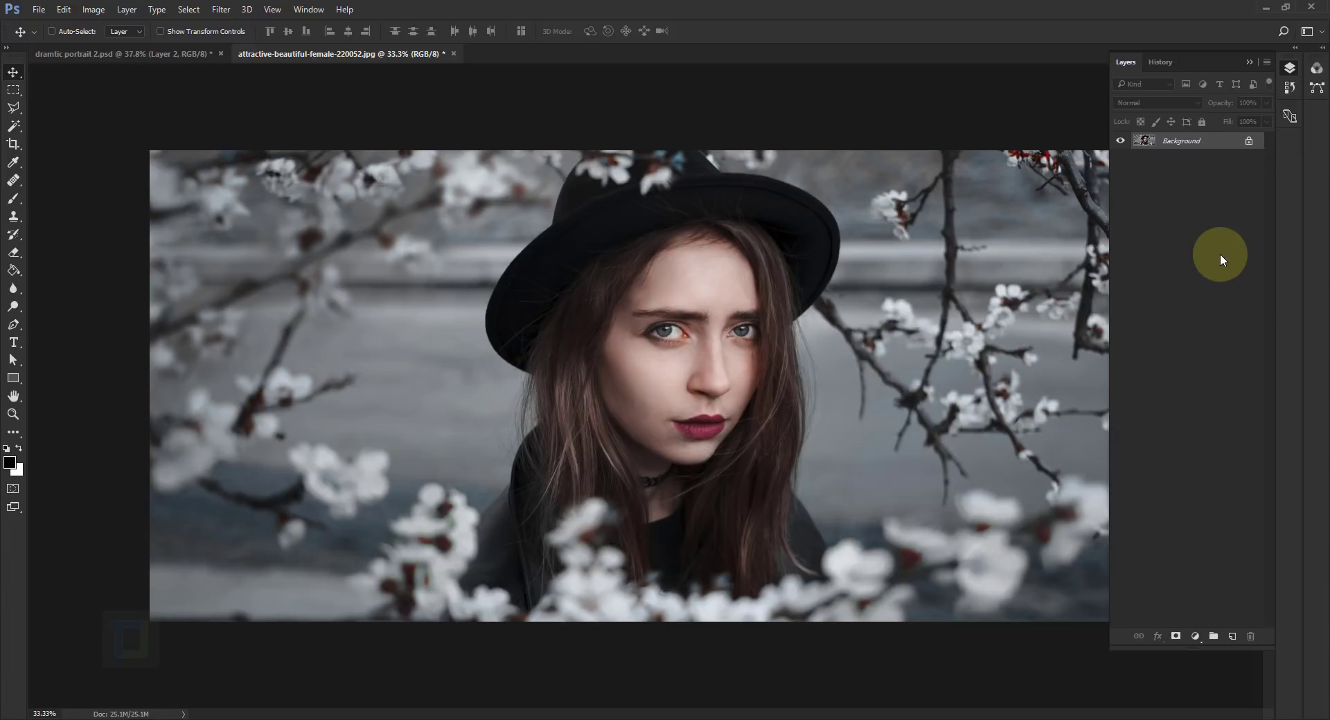
Unlock the Background as a regular layer and convert it to a smart object.
{"action": "double_click", "coordinate": [1202, 141]}
{"action": "left_click", "coordinate": [673, 195]}
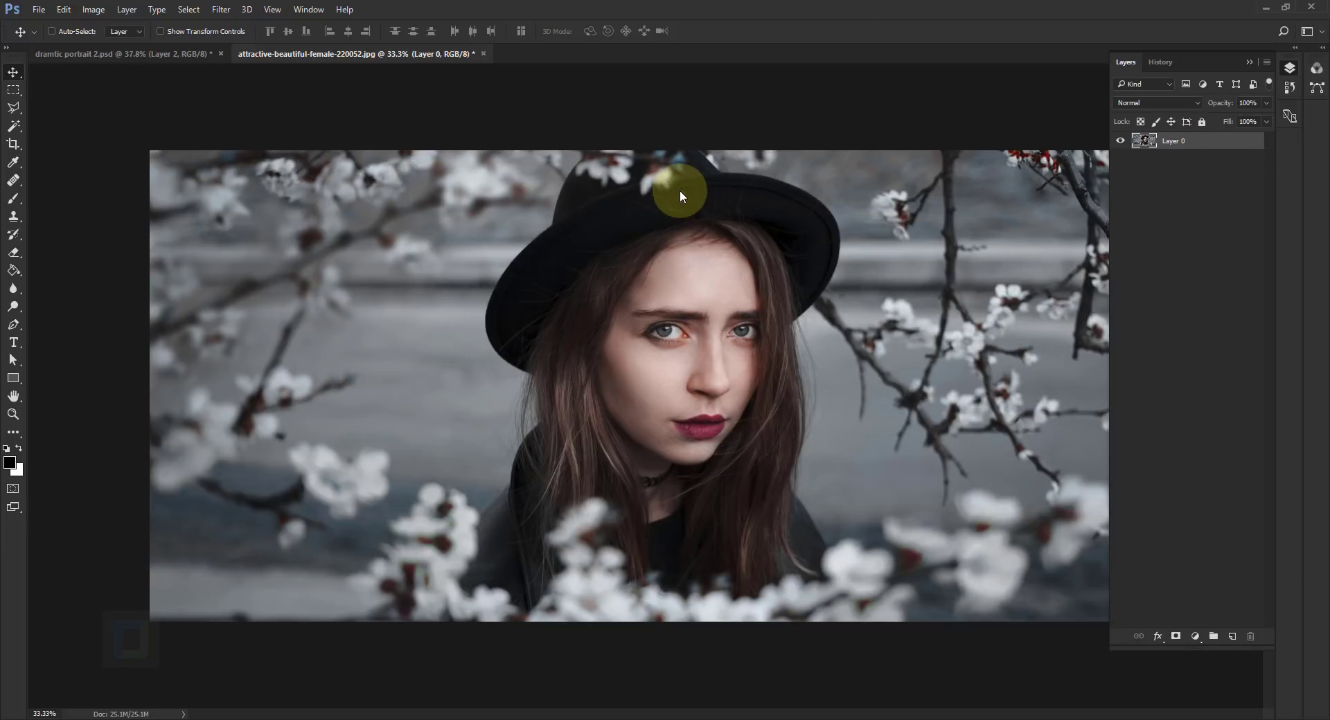
{"action": "right_click", "coordinate": [1202, 142]}
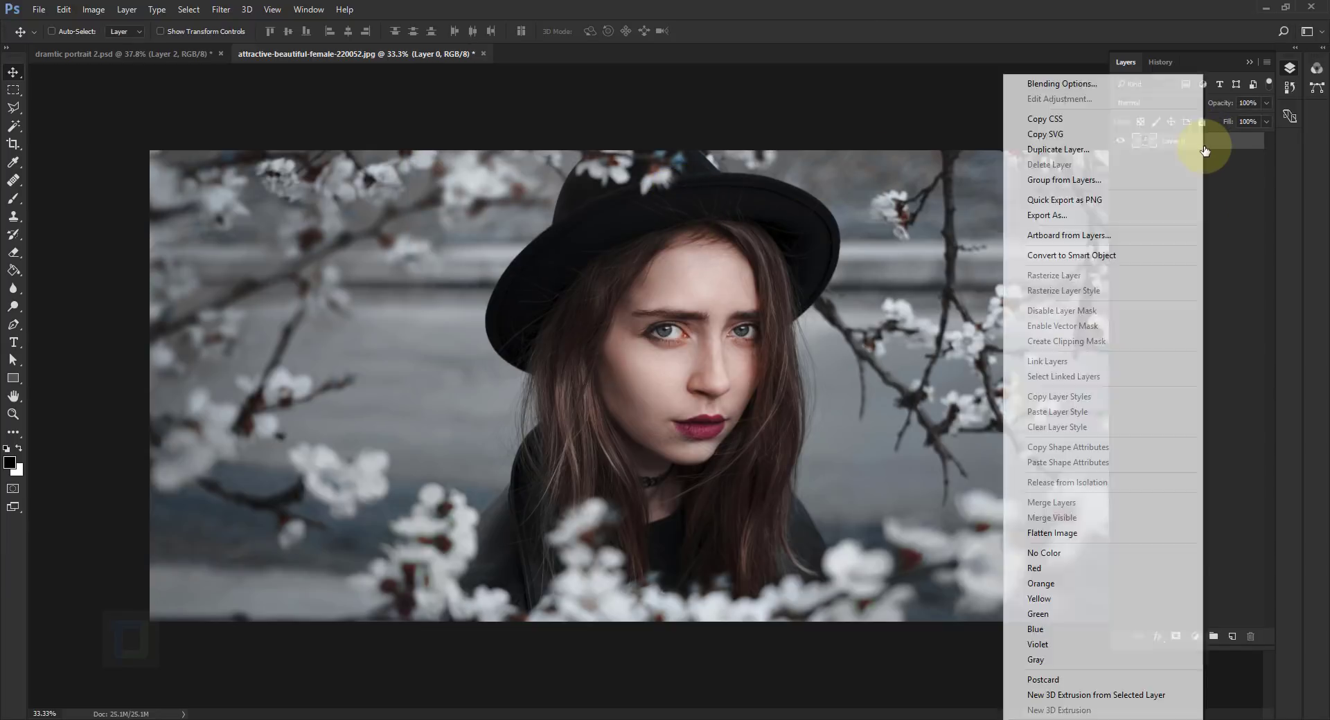
{"action": "left_click", "coordinate": [1108, 256]}
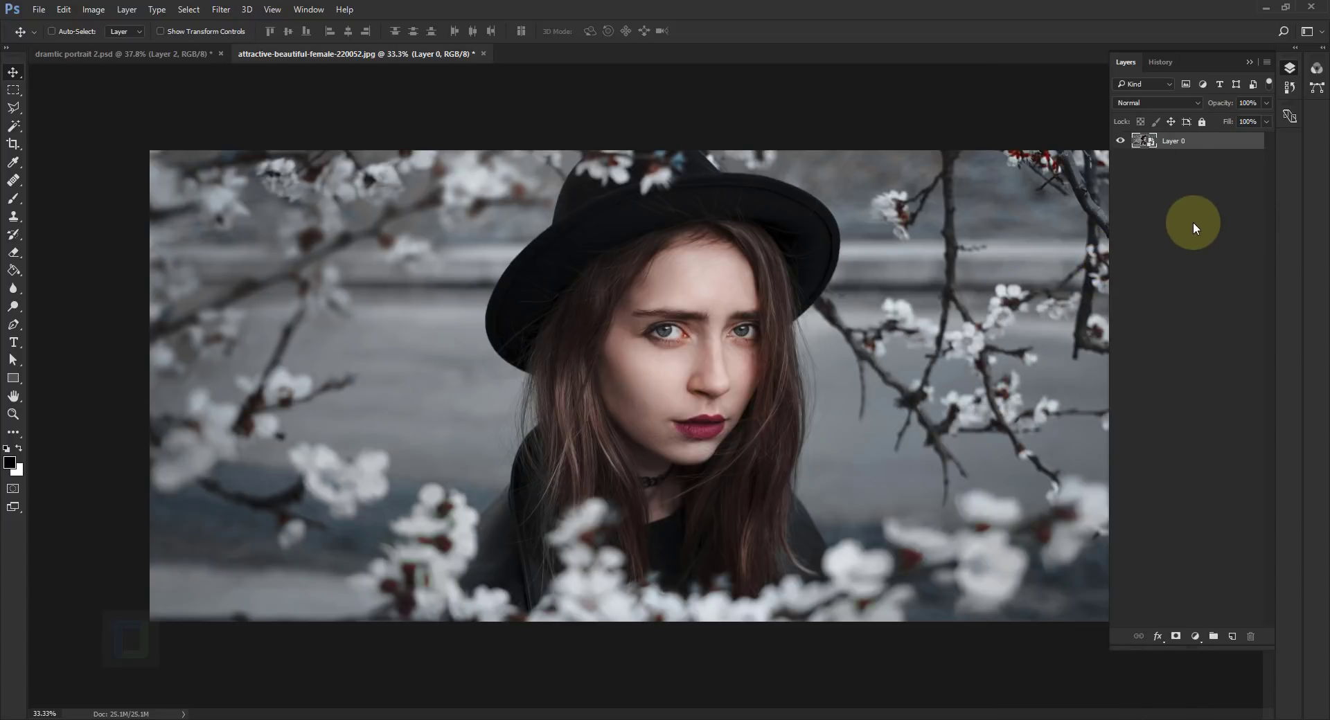
Start a Camera Raw filter on the smart object and set Exposure to -2.45, Contrast to -16 and Highlights to +33.
{"action": "left_click", "coordinate": [219, 13]}
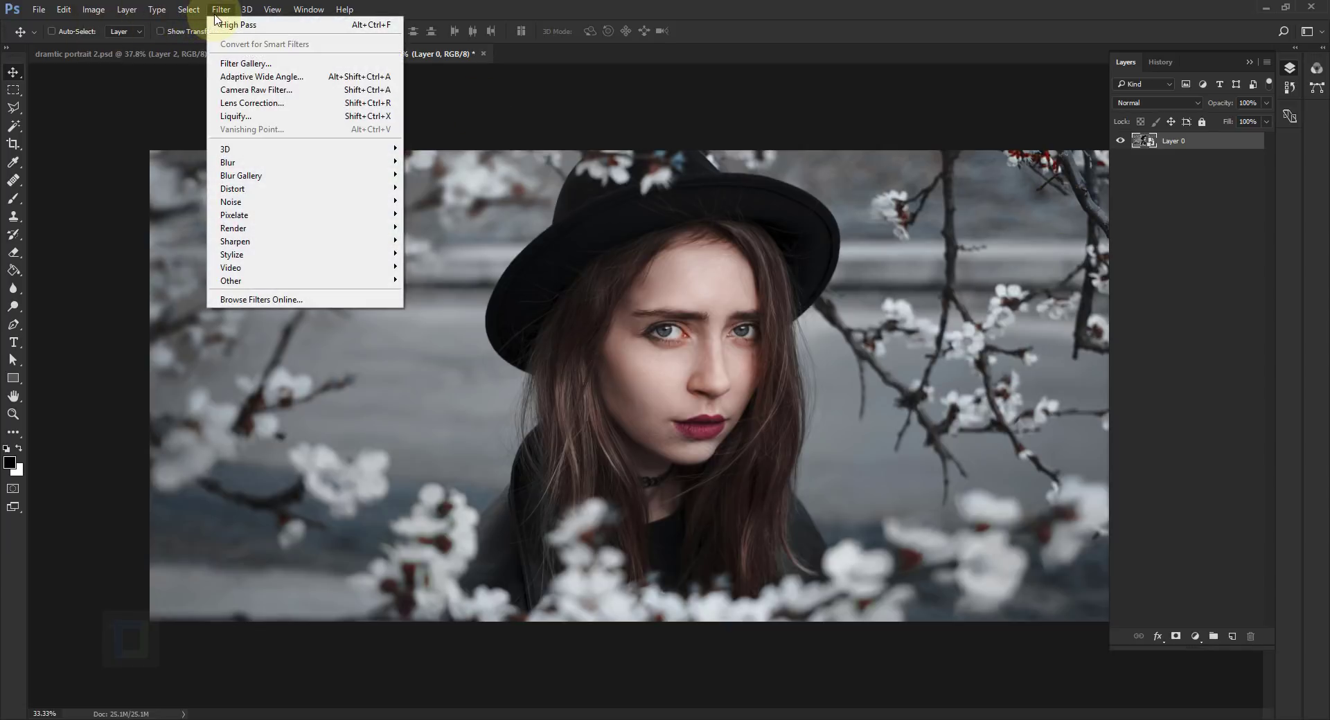
{"action": "left_click", "coordinate": [234, 90]}
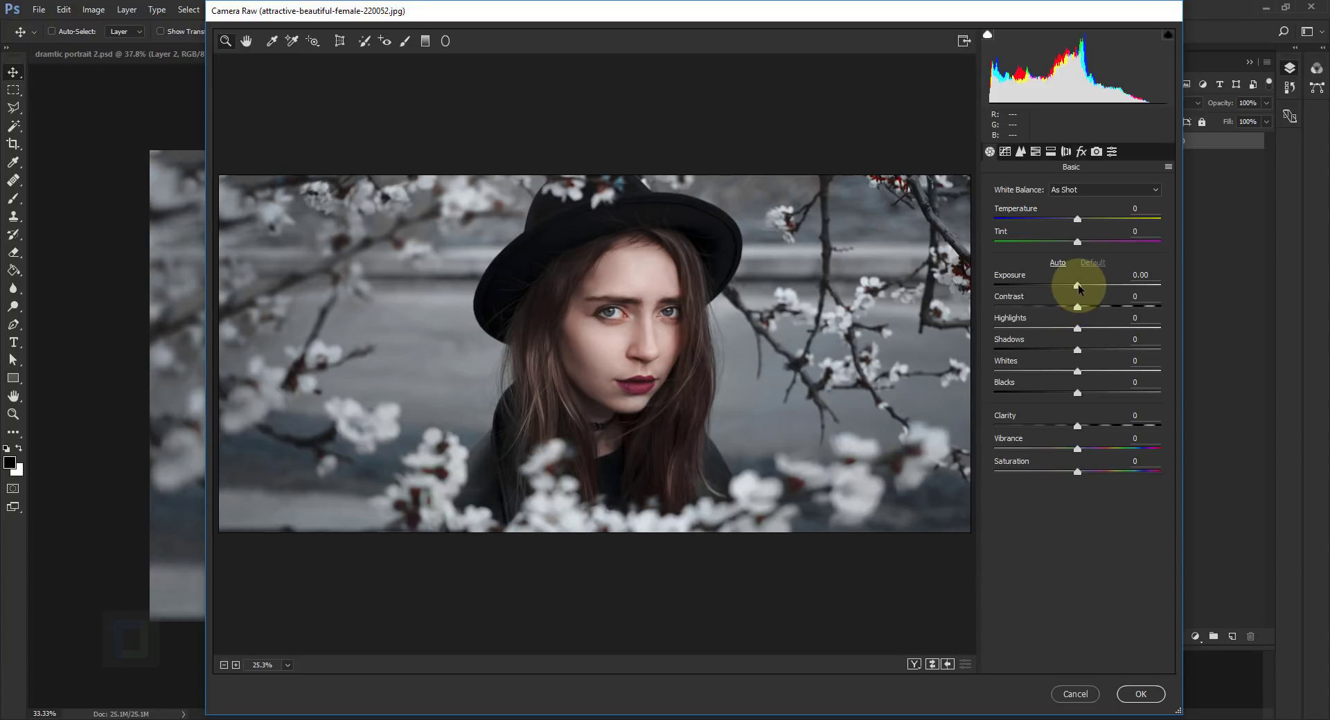
{"action": "left_click_drag", "start_coordinate": [1077, 286], "coordinate": [1037, 281]}
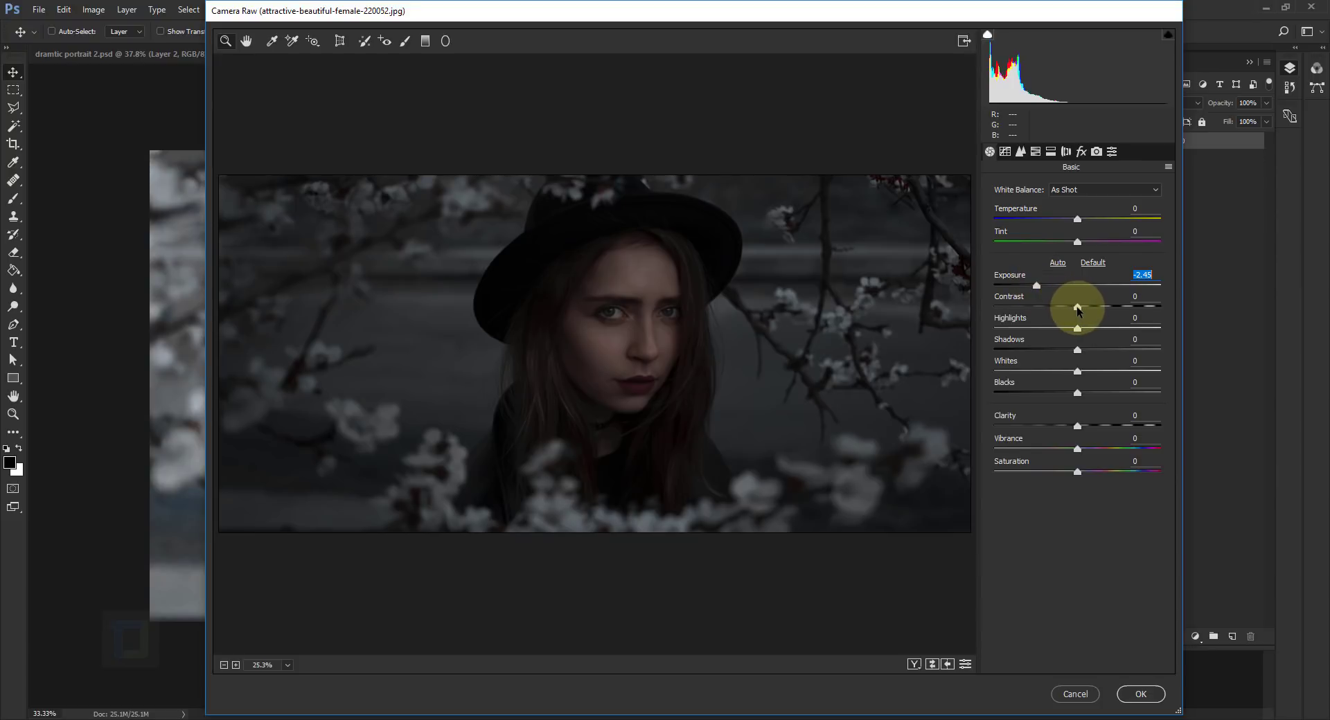
{"action": "left_click_drag", "start_coordinate": [1075, 308], "coordinate": [1065, 308]}
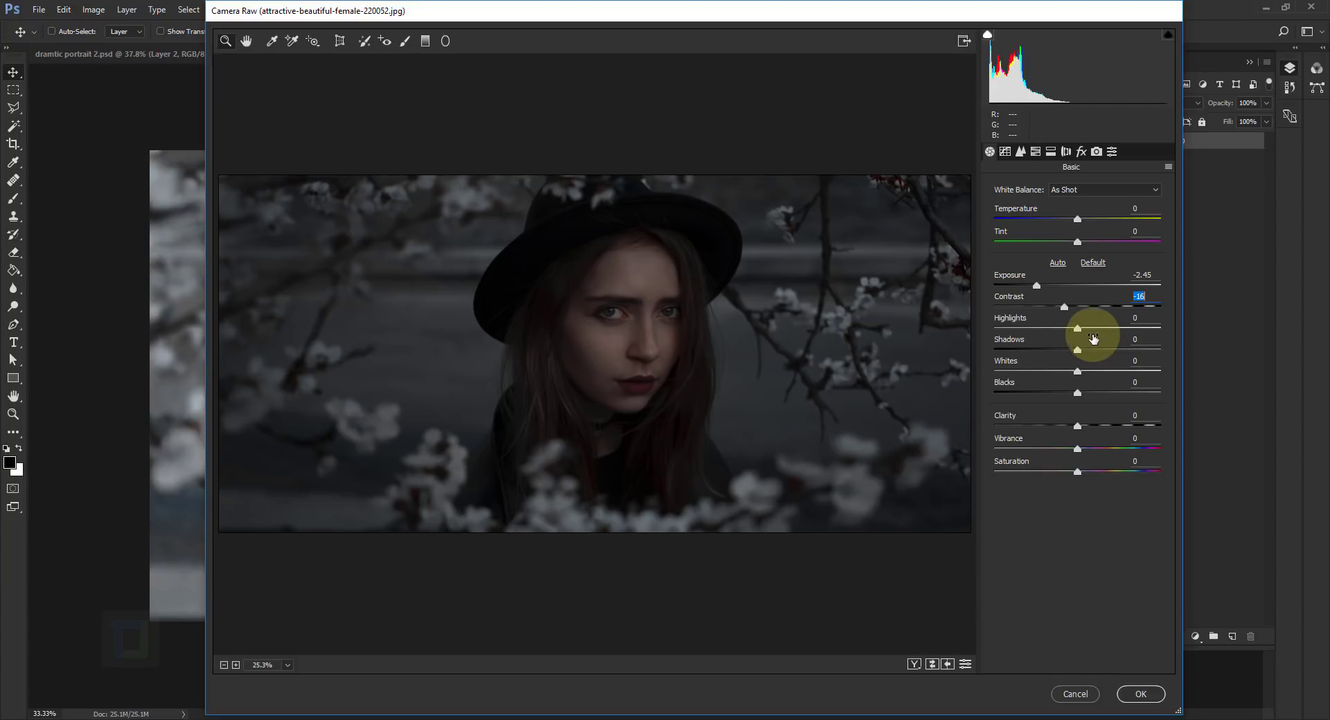
{"action": "left_click_drag", "start_coordinate": [1078, 329], "coordinate": [1108, 334]}
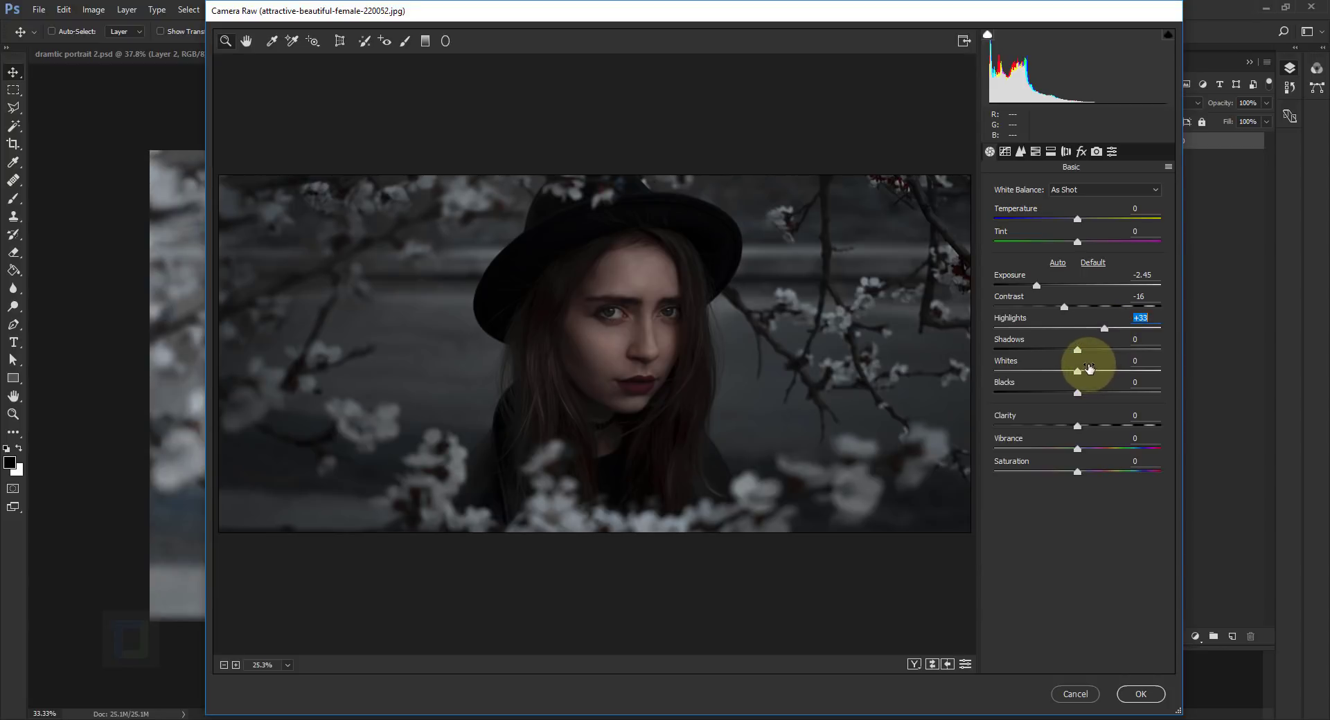
Set the Camera Raw filter's Shadows to +50, Whites to +49 and Blacks to -30.
{"action": "left_click_drag", "start_coordinate": [1078, 355], "coordinate": [1120, 364]}
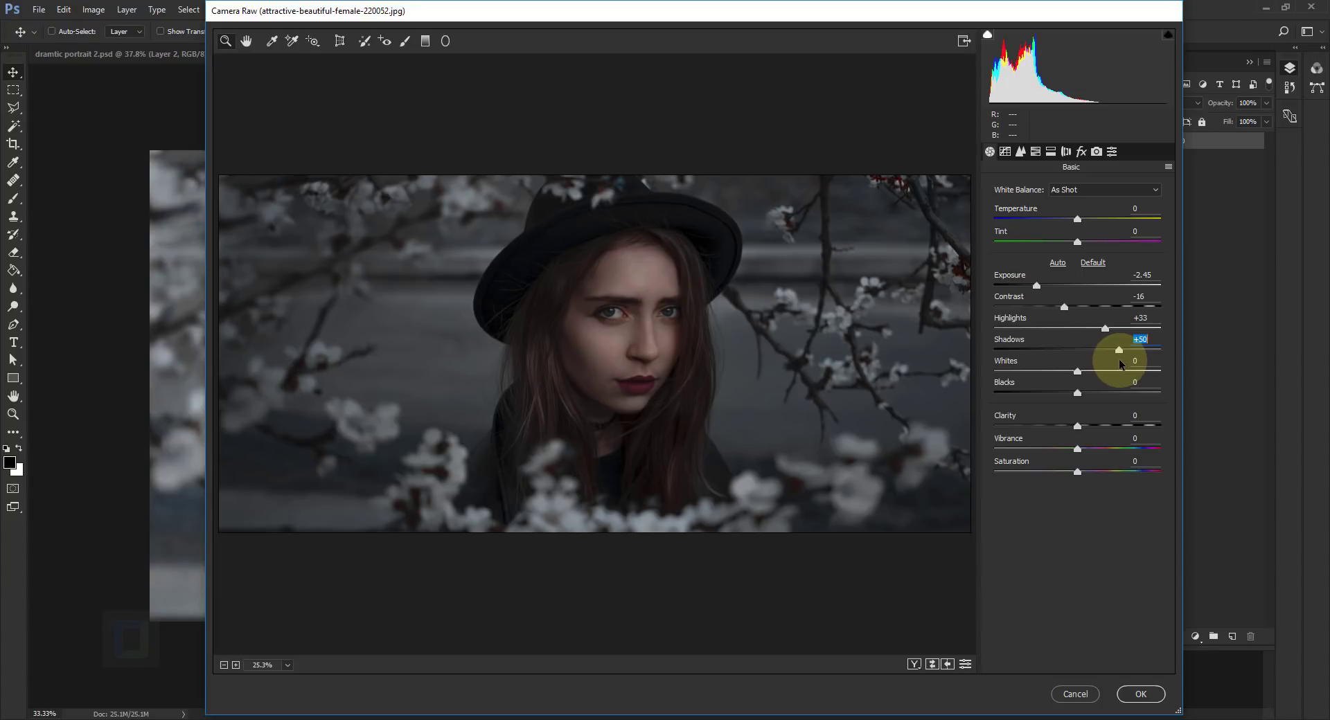
{"action": "left_click_drag", "start_coordinate": [1077, 371], "coordinate": [1119, 382]}
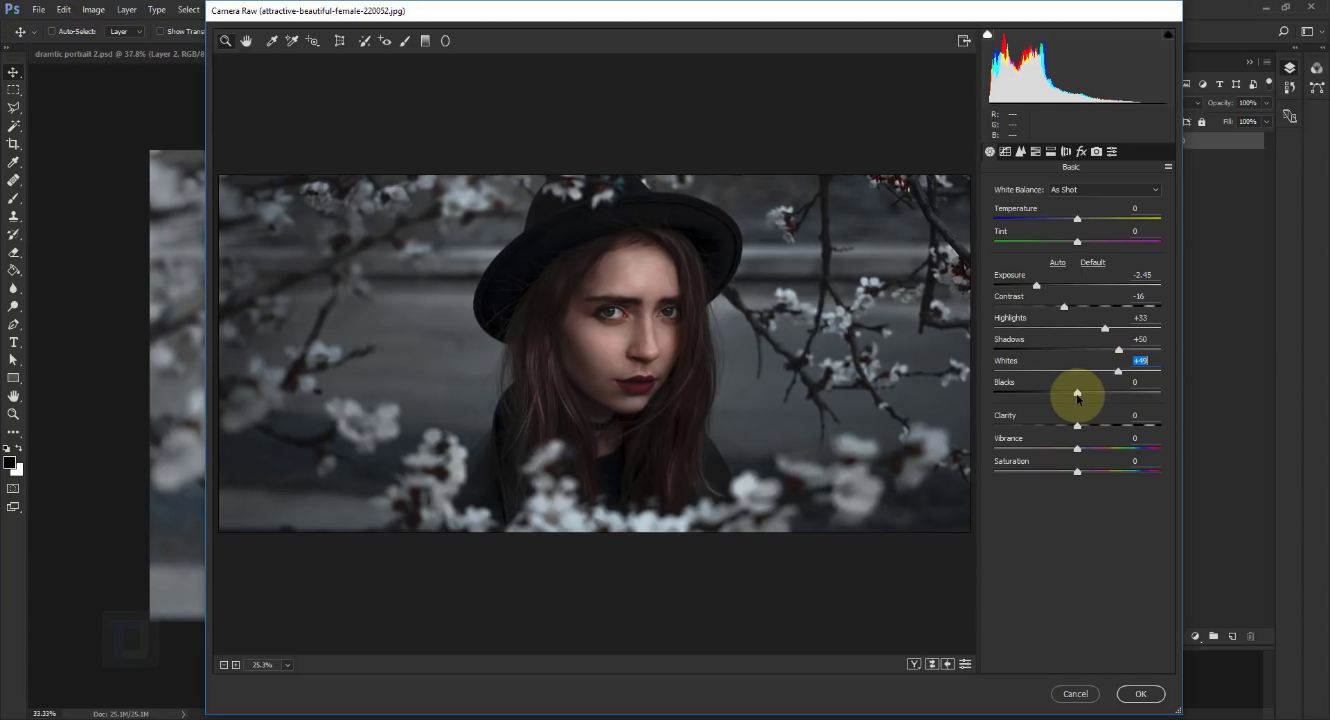
{"action": "left_click_drag", "start_coordinate": [1078, 395], "coordinate": [1052, 394]}
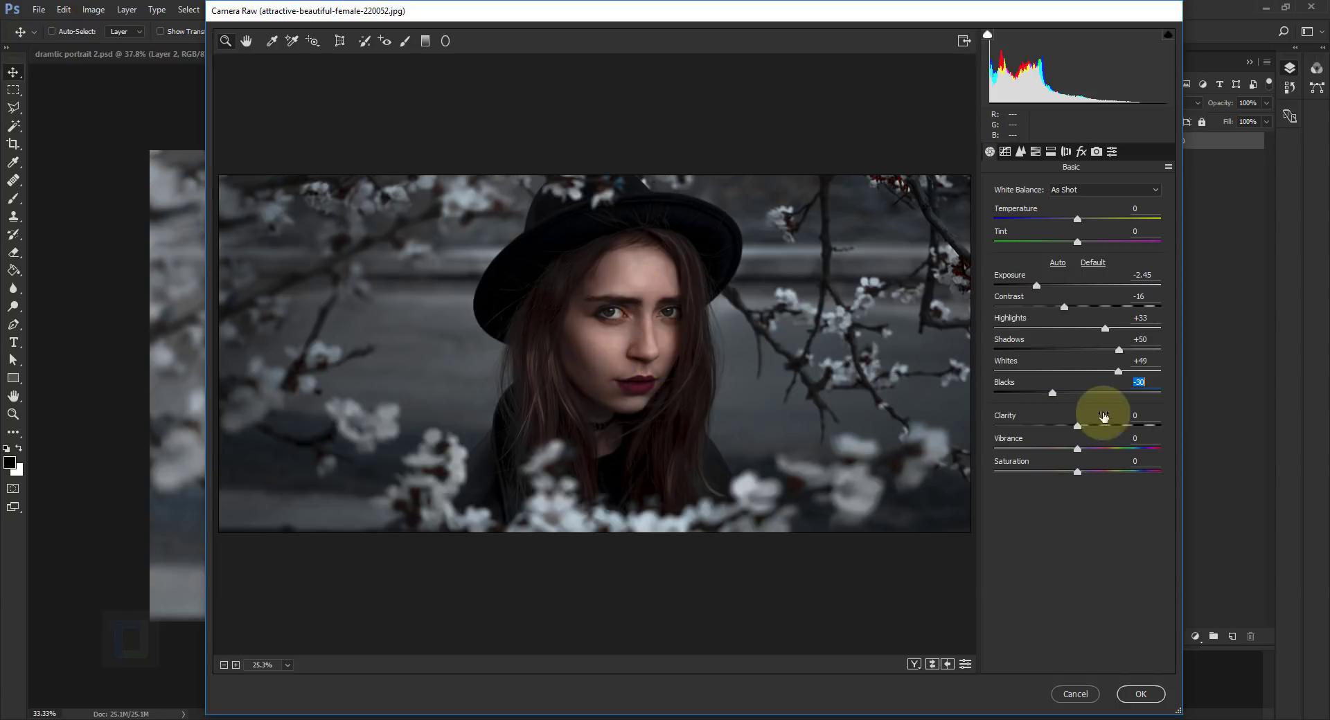
Set Clarity to +13 and Vibrance to -13, and apply the Camera Raw filter.
{"action": "left_click_drag", "start_coordinate": [1077, 424], "coordinate": [1088, 428]}
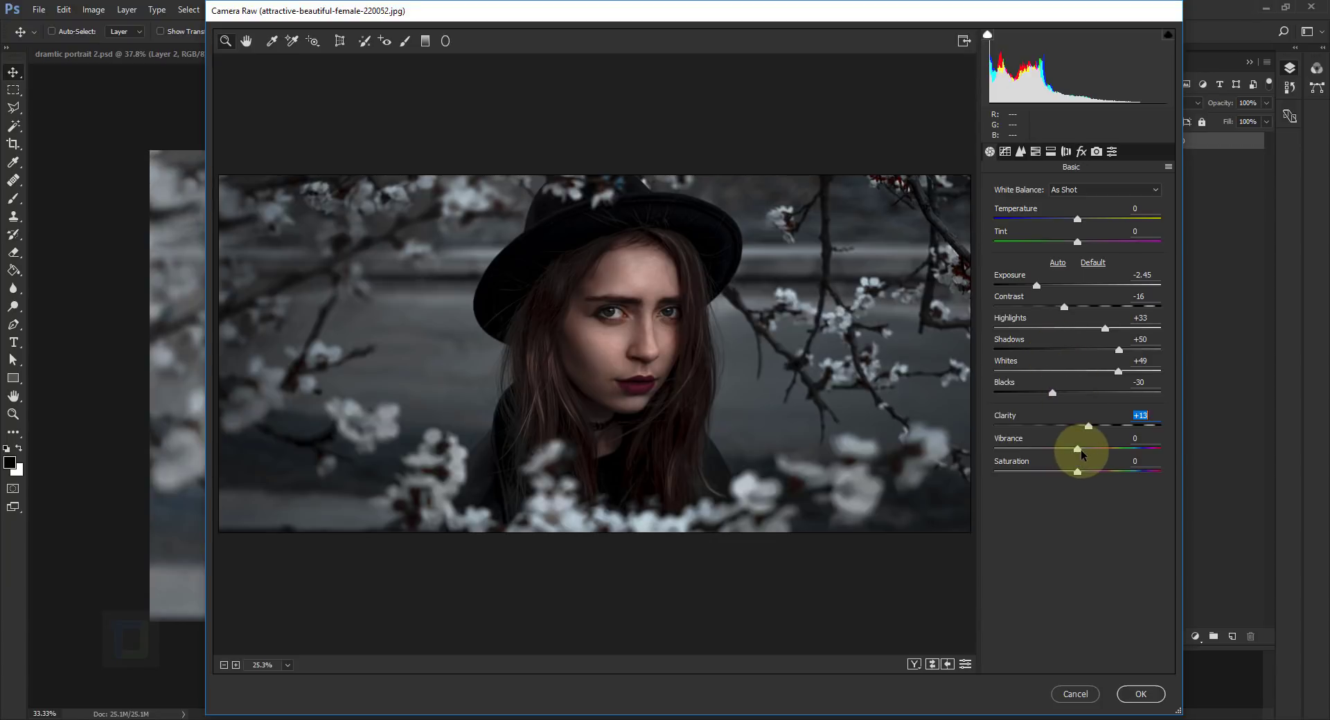
{"action": "left_click_drag", "start_coordinate": [1069, 450], "coordinate": [1059, 451]}
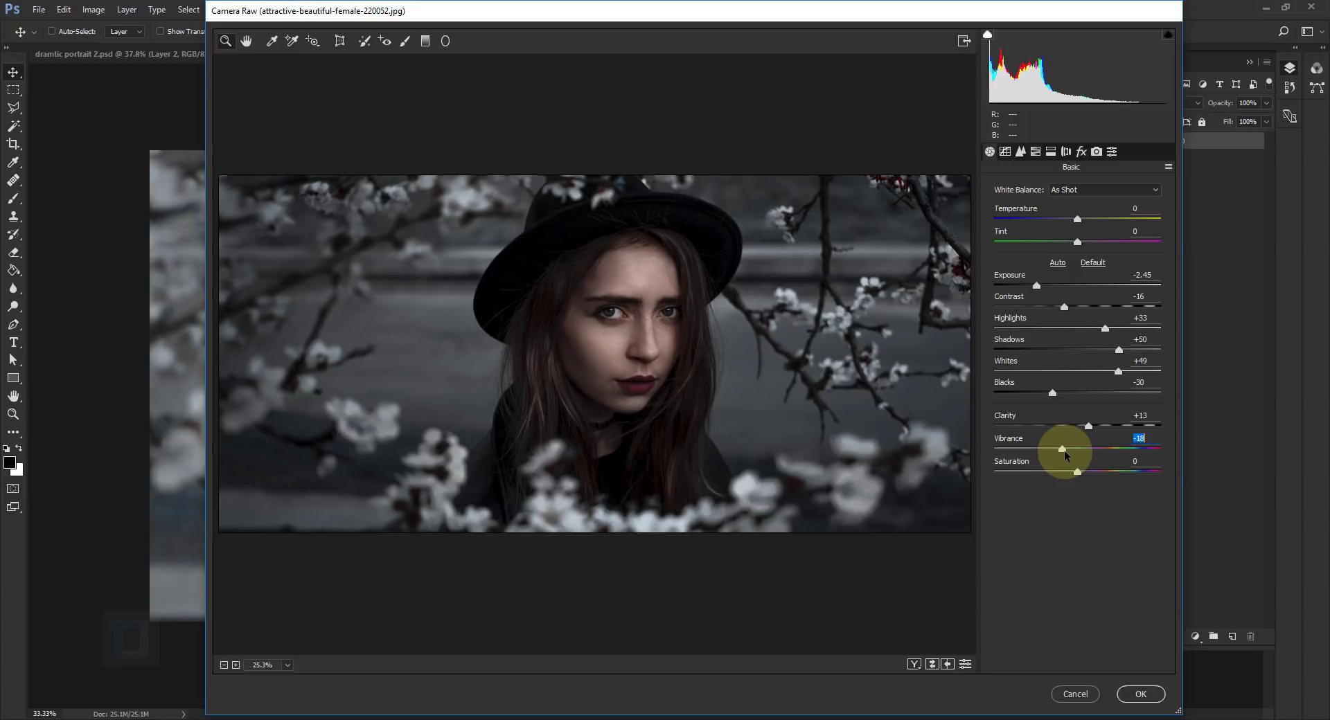
{"action": "left_click_drag", "start_coordinate": [1067, 455], "coordinate": [1074, 457]}
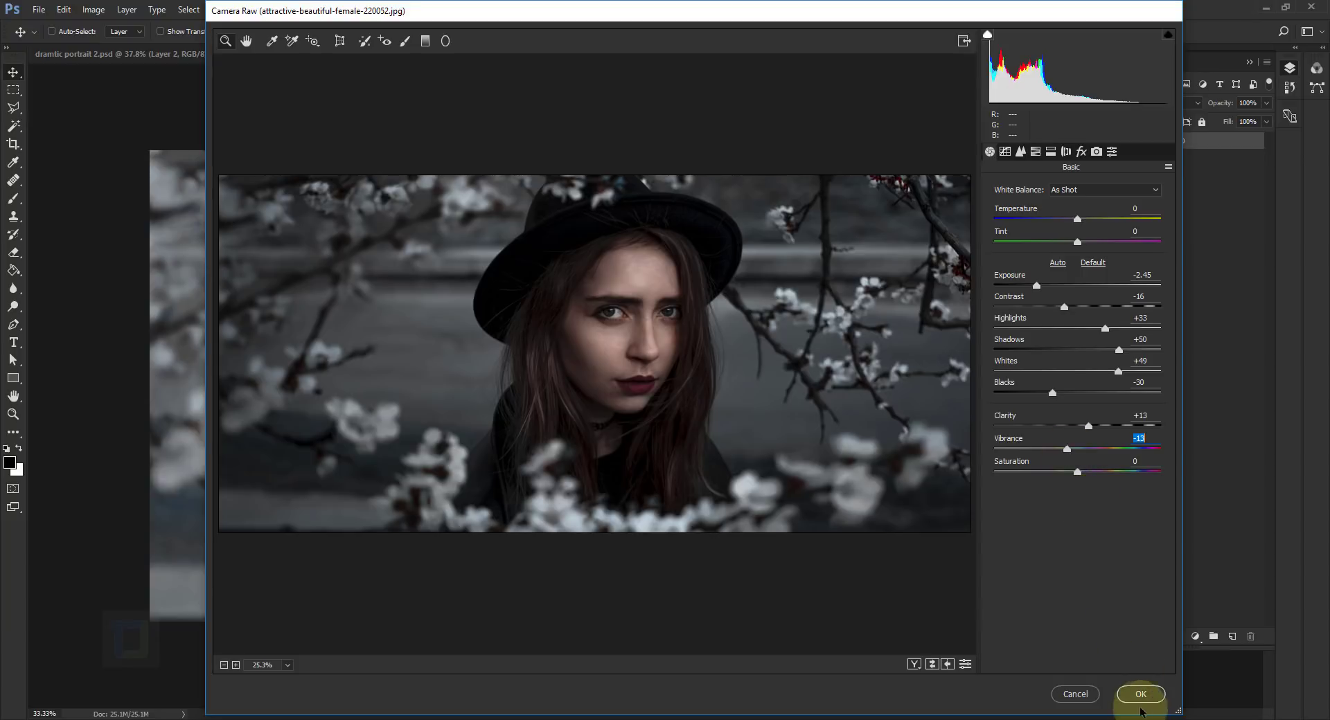
{"action": "left_click", "coordinate": [1140, 695]}
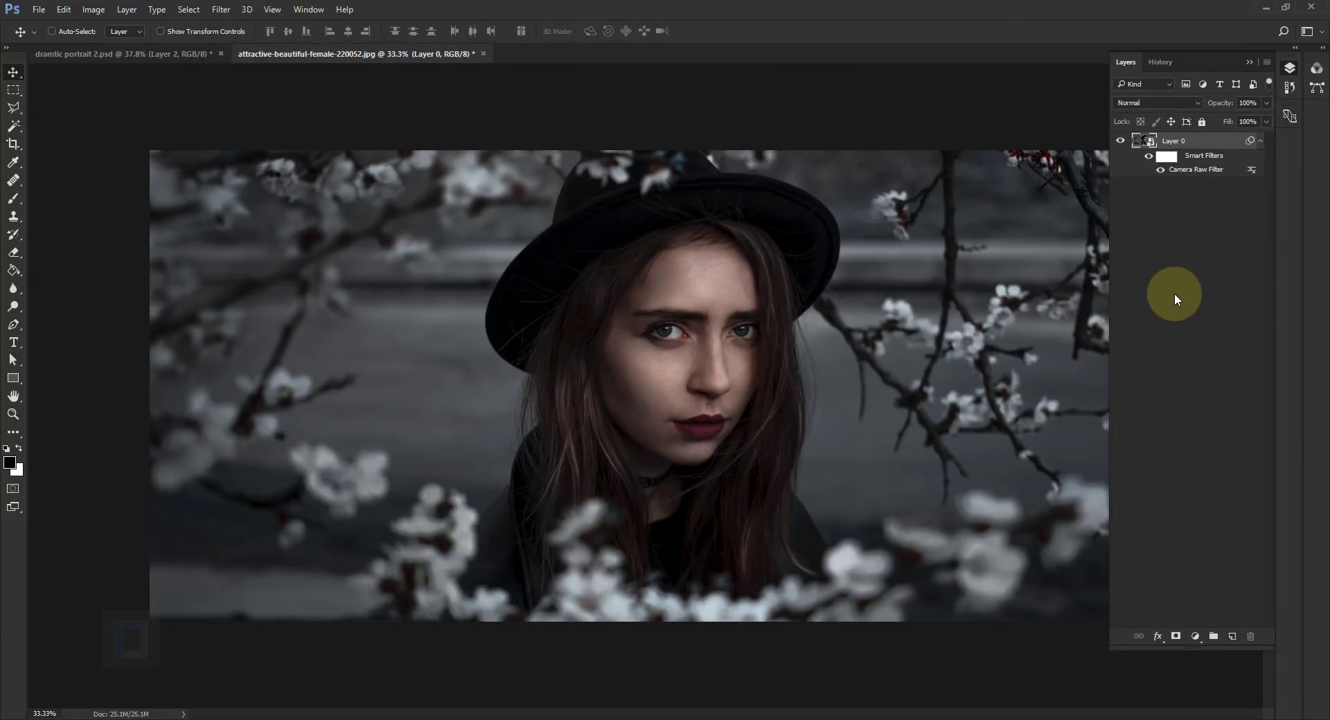
Review the Camera Raw filter's settings without changing them, and compare the portrait with the smart filters off and on.
{"action": "double_click", "coordinate": [1187, 169]}
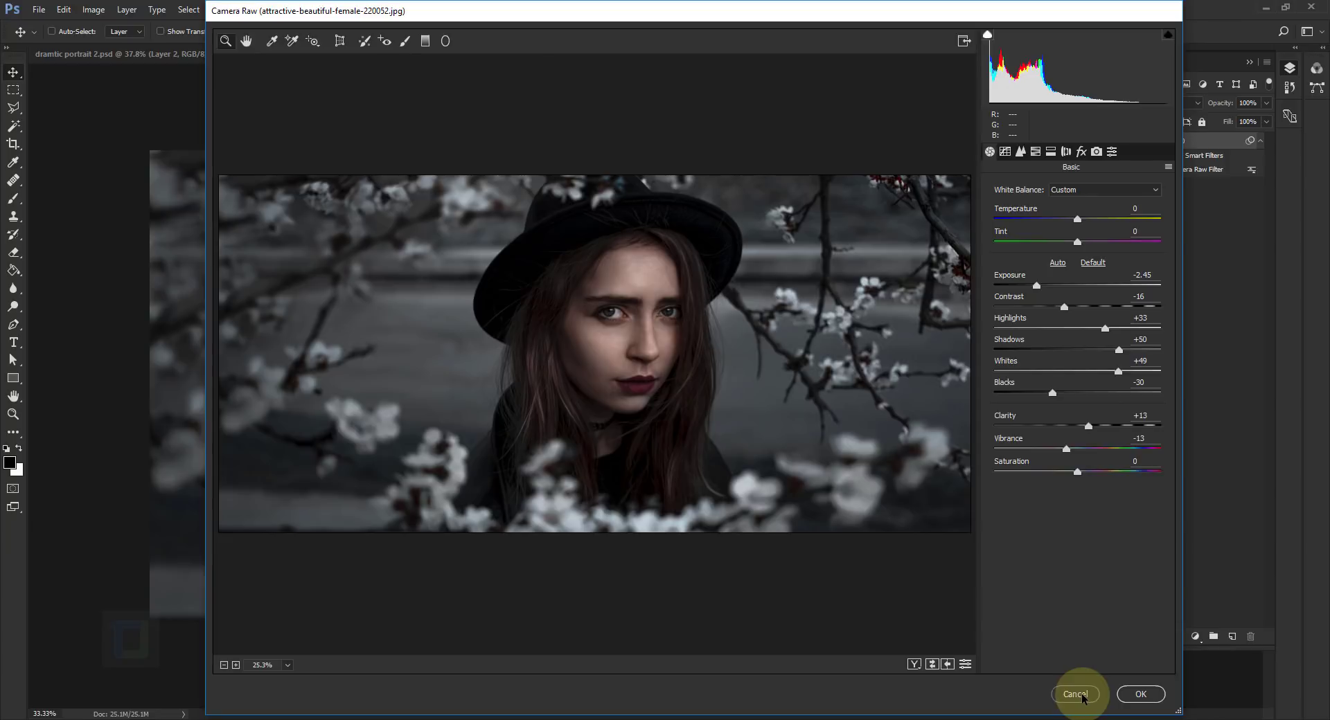
{"action": "left_click", "coordinate": [1082, 695]}
{"action": "left_click", "coordinate": [1150, 157]}
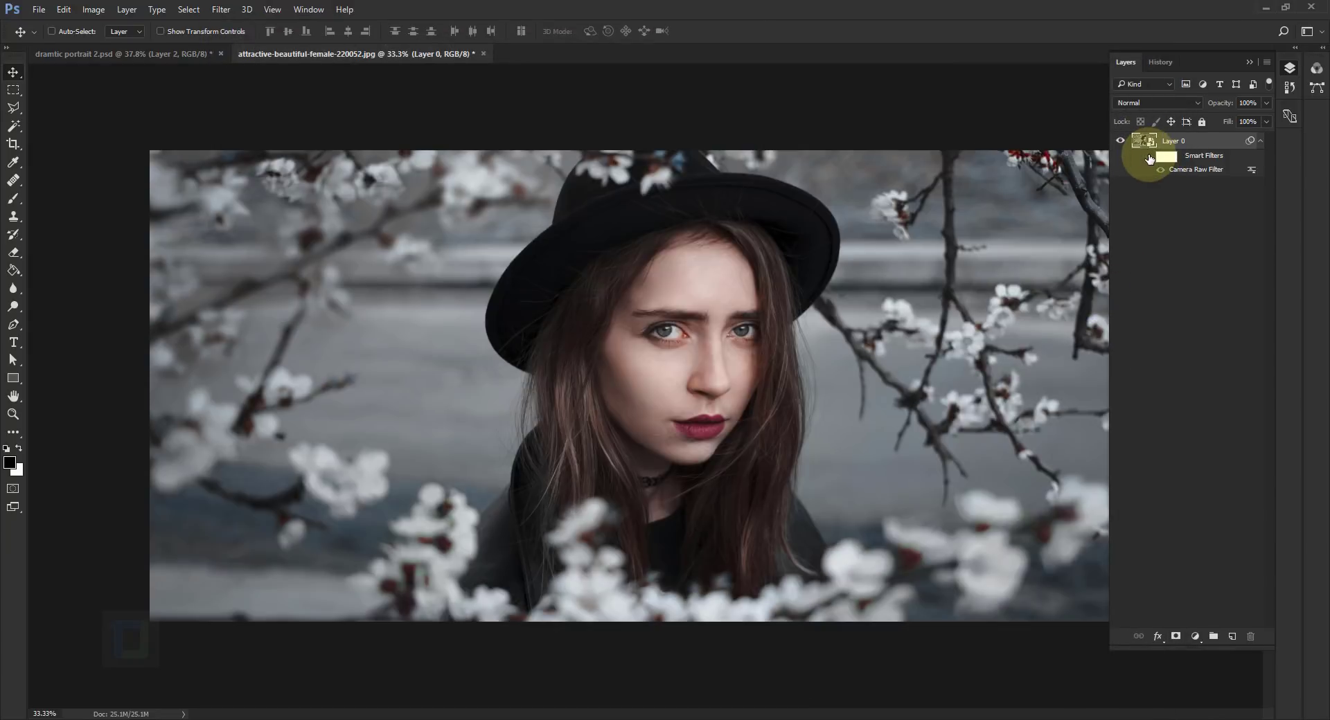
{"action": "left_click", "coordinate": [1150, 157]}
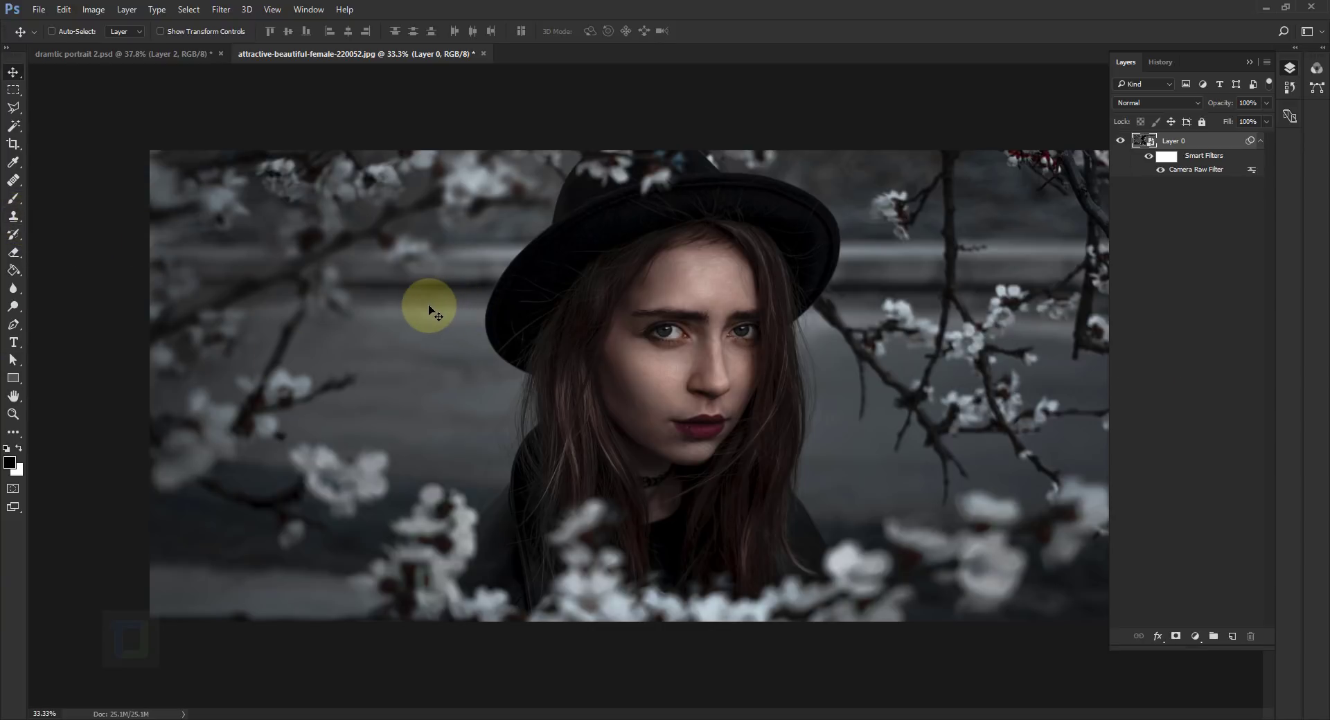
Add a new empty layer above the portrait and set up a soft black brush at 25% opacity and 1400 px.
{"action": "left_click", "coordinate": [14, 199]}
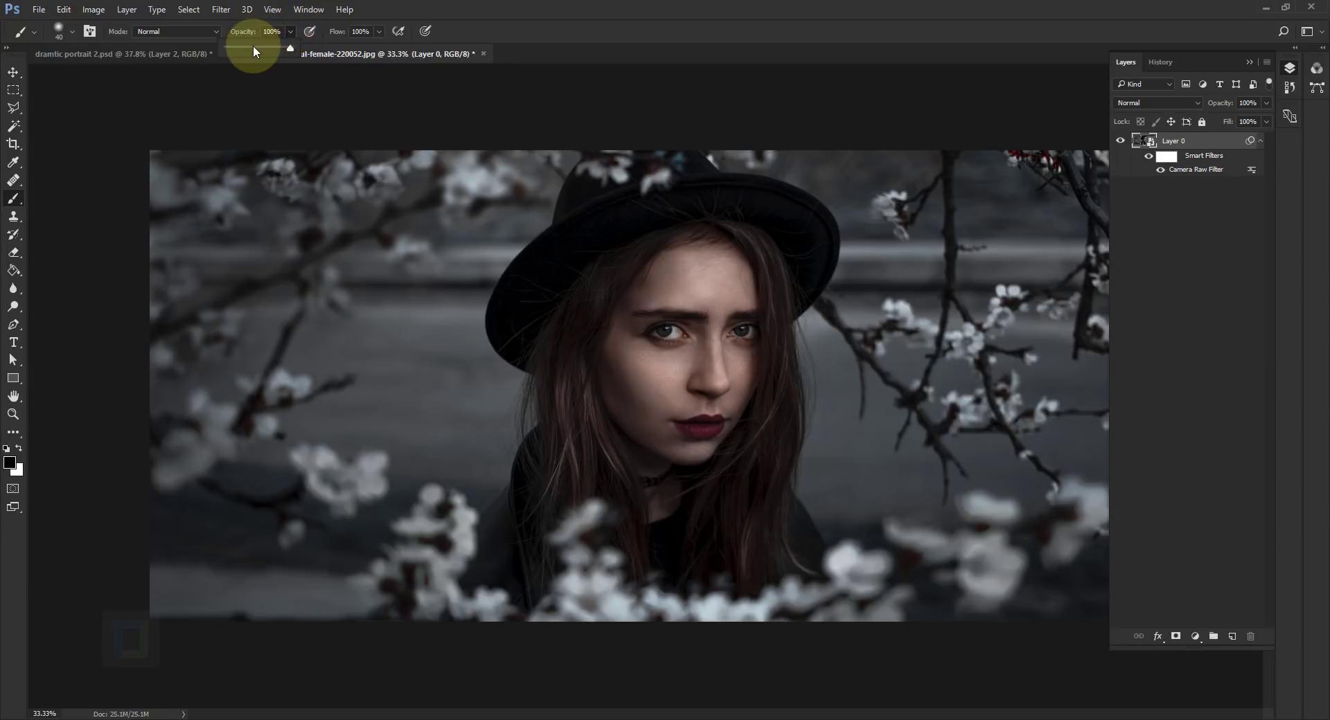
{"action": "left_click_drag", "start_coordinate": [253, 50], "coordinate": [248, 49]}
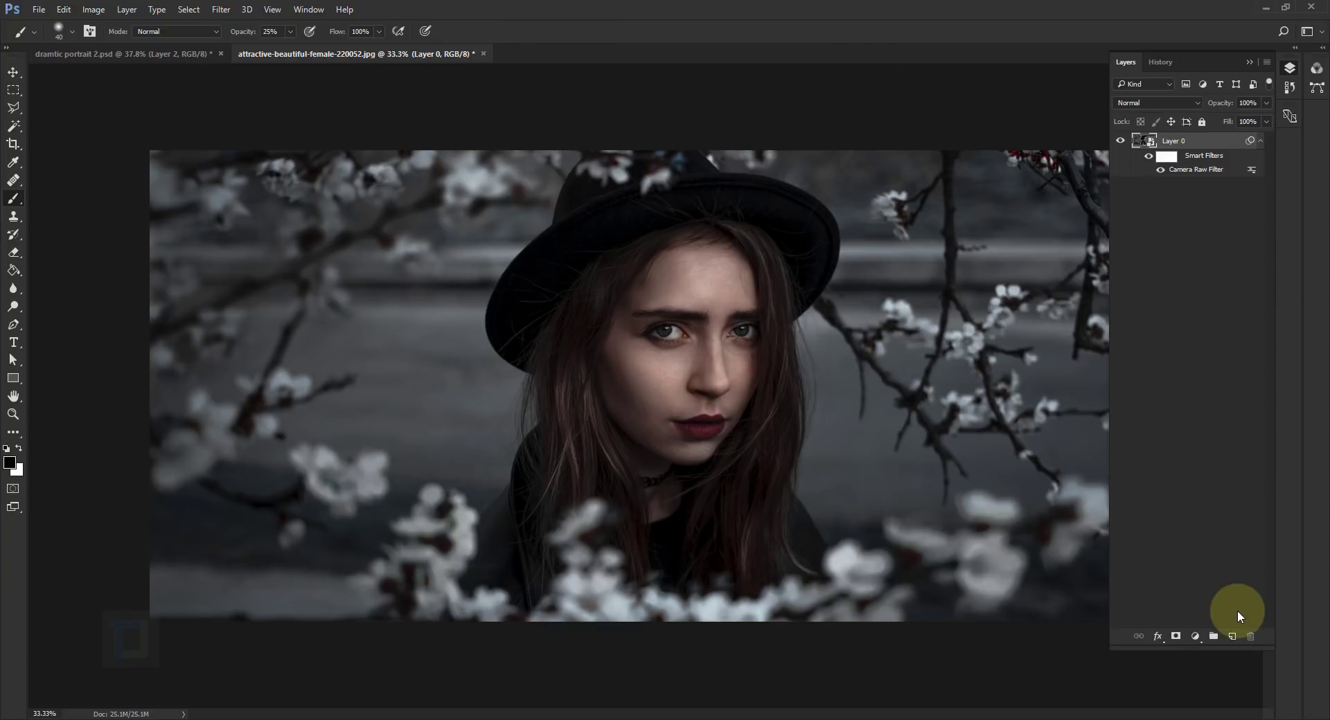
{"action": "left_click", "coordinate": [1233, 638]}
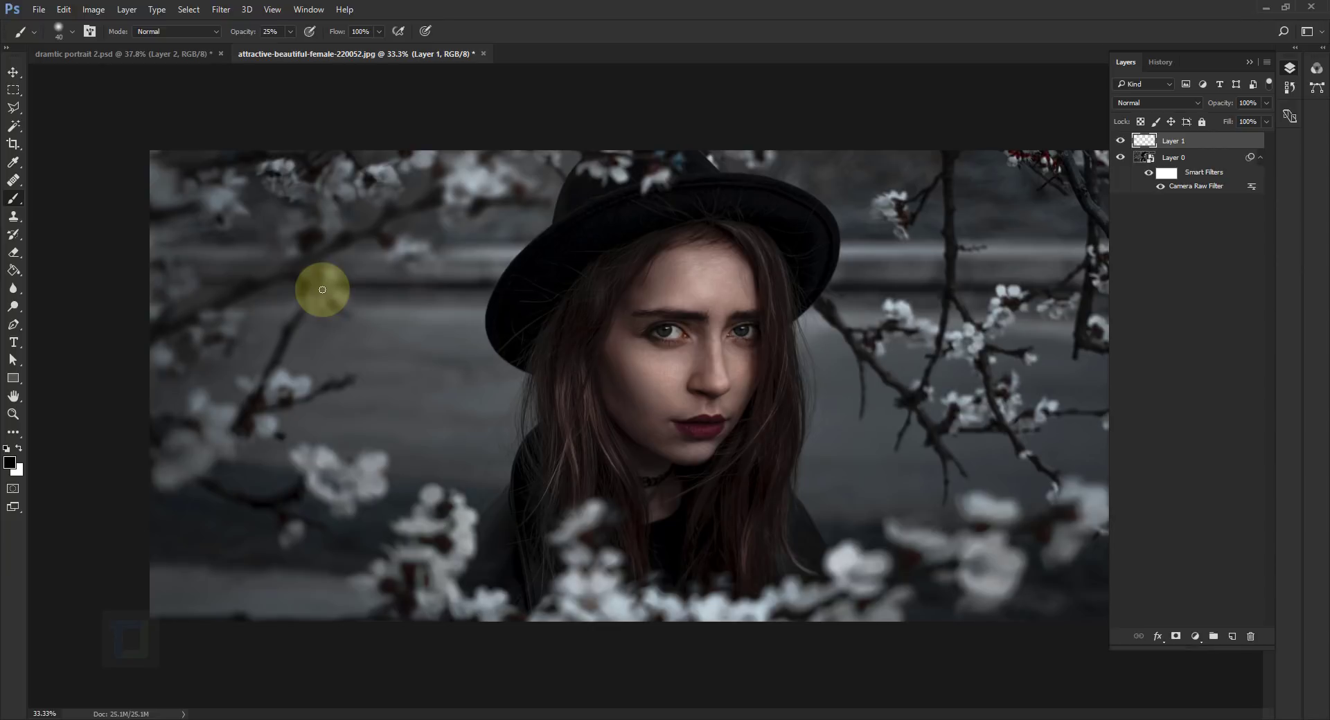
{"action": "key", "text": "bracketright"}
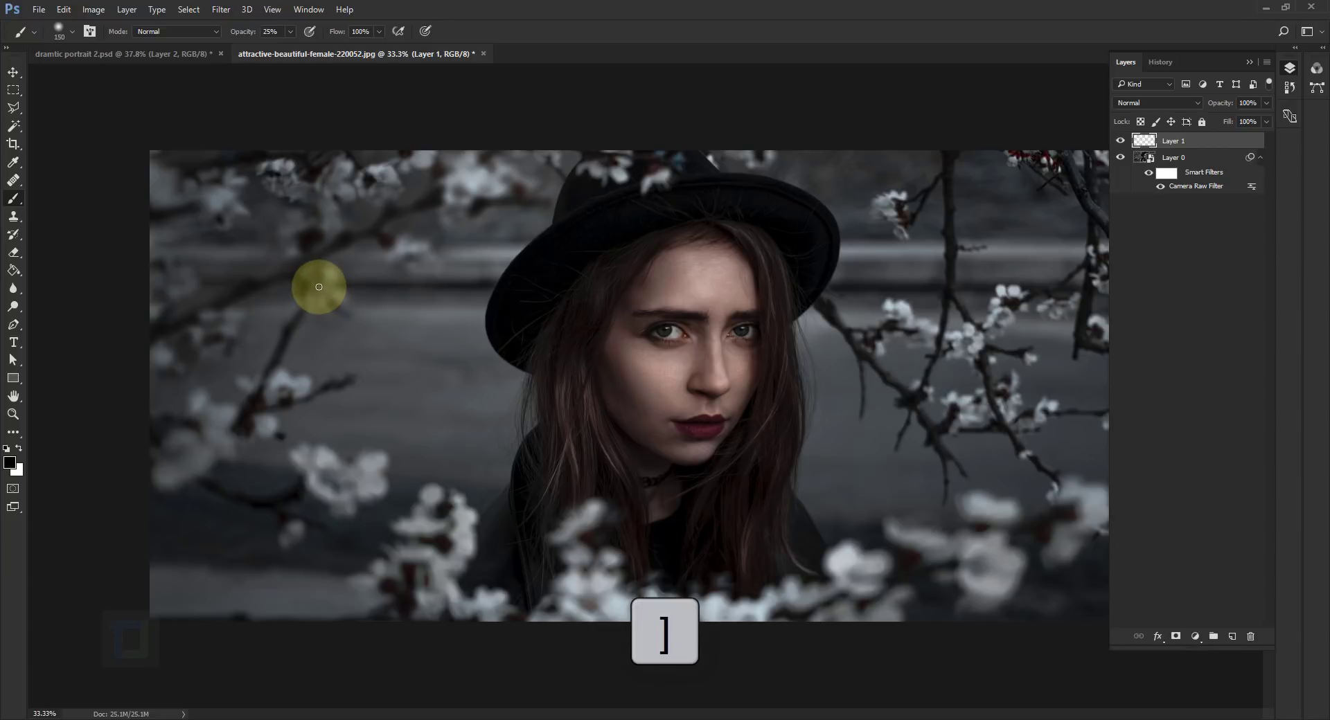
{"action": "key", "text": "bracketright"}
{"action": "key", "text": "bracketright"}
{"action": "key", "text": "bracketright"}
{"action": "key", "text": "bracketright"}
{"action": "key", "text": "bracketright"}
{"action": "key", "text": "bracketright"}
{"action": "key", "text": "bracketright"}
{"action": "key", "text": "bracketright"}
{"action": "key", "text": "bracketright"}
{"action": "key", "text": "bracketright"}
{"action": "key", "text": "bracketright"}
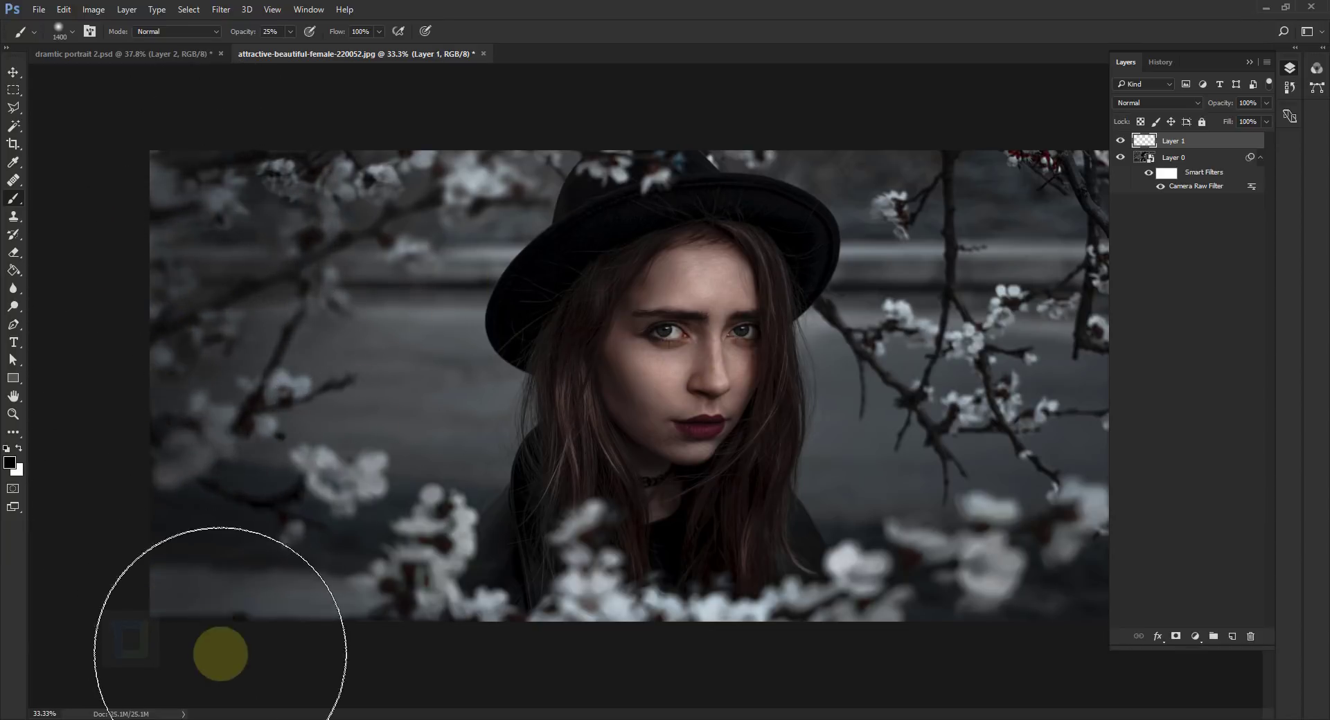
Darken the right and left sides of the photo on the new layer with soft black strokes, using an 1800 px brush.
{"action": "mouse_move", "coordinate": [220, 655]}
{"action": "left_mouse_down"}
{"action": "mouse_move", "coordinate": [194, 475]}
{"action": "mouse_move", "coordinate": [199, 362]}
{"action": "mouse_move", "coordinate": [196, 378]}
{"action": "left_mouse_up"}
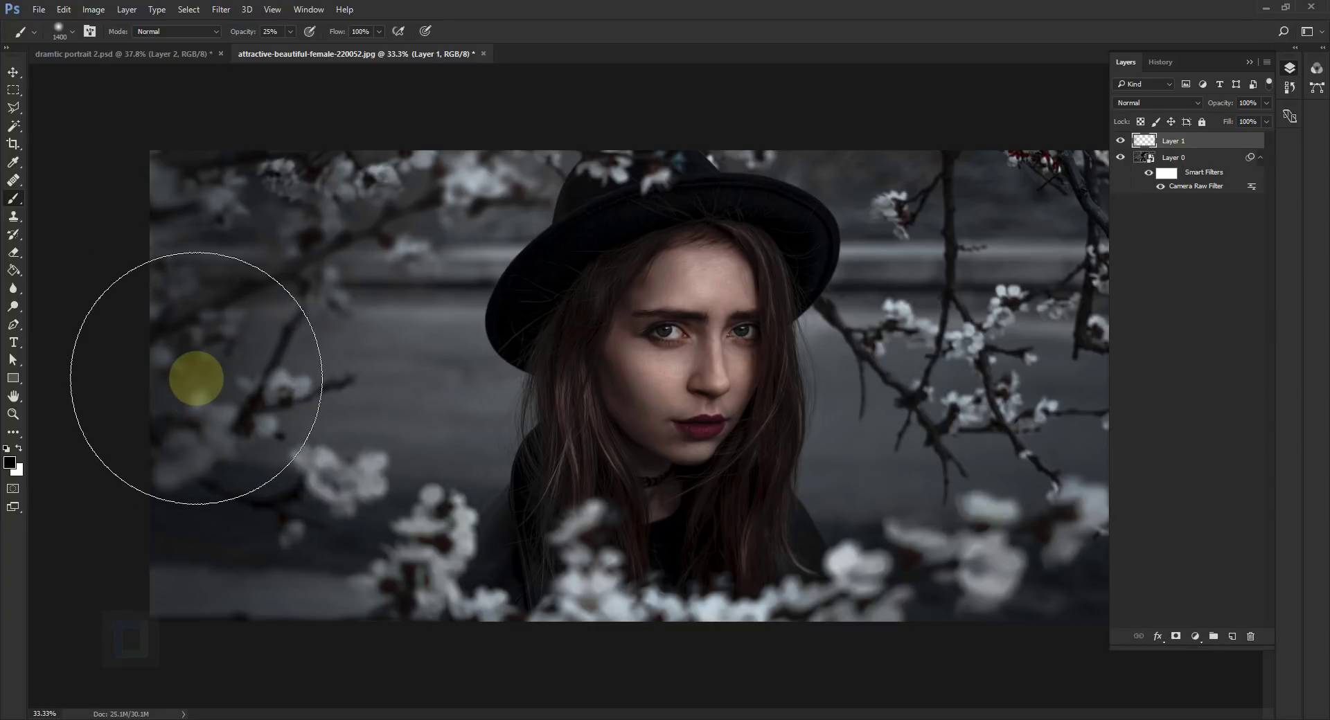
{"action": "key", "text": "ctrl+z"}
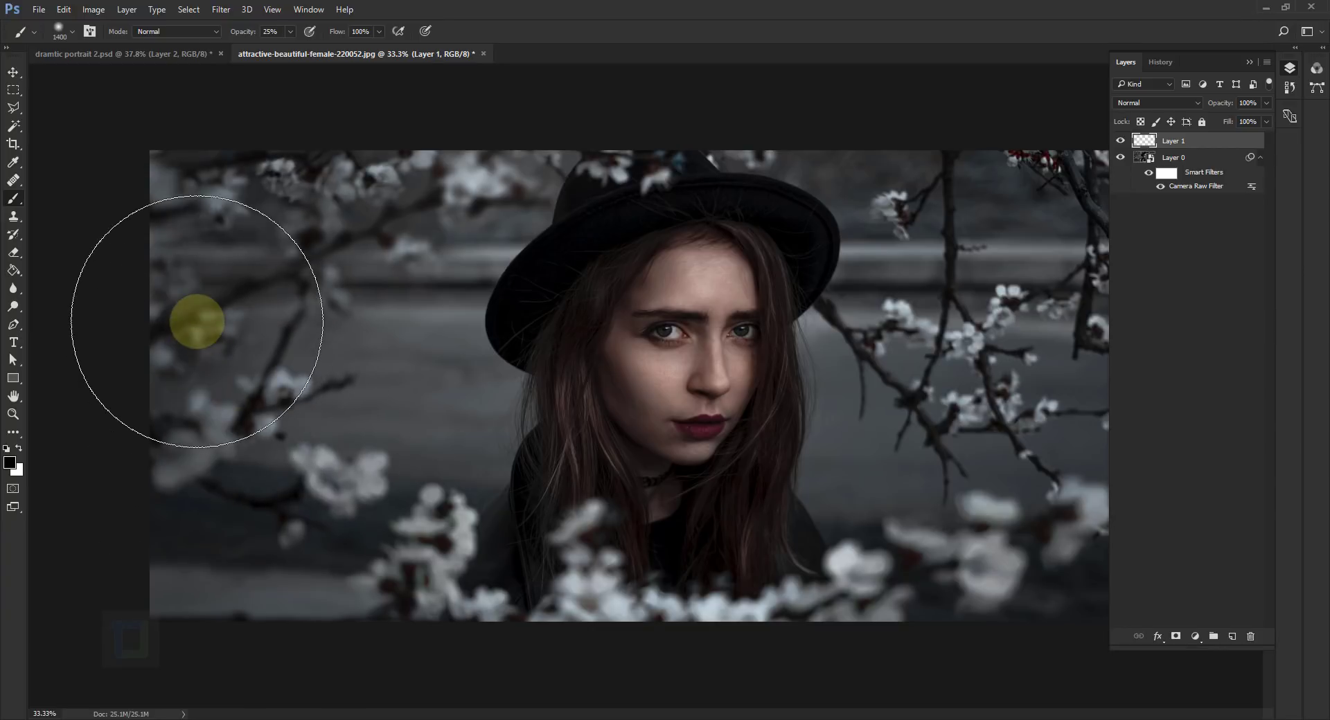
{"action": "key", "text": "bracketright"}
{"action": "key", "text": "bracketright"}
{"action": "key", "text": "bracketright"}
{"action": "key", "text": "bracketright"}
{"action": "key", "text": "ctrl+minus"}
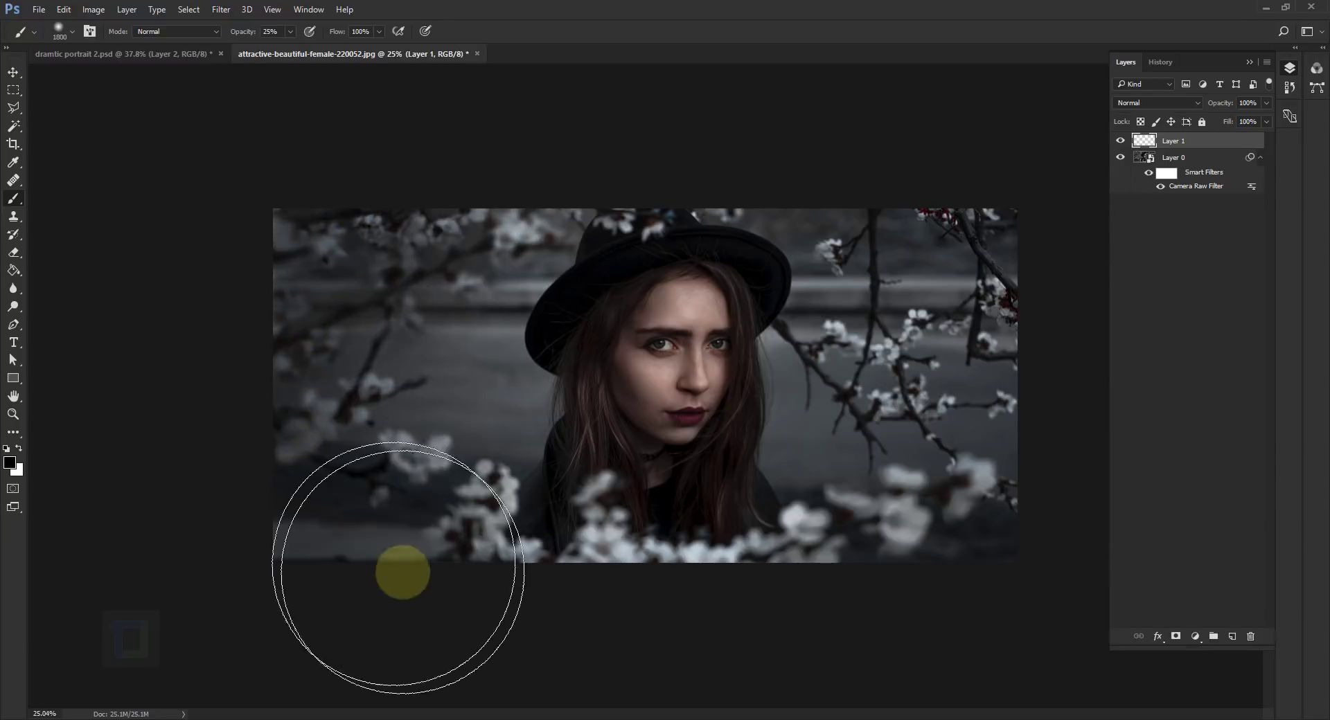
{"action": "mouse_move", "coordinate": [1060, 270]}
{"action": "left_mouse_down"}
{"action": "mouse_move", "coordinate": [910, 187]}
{"action": "mouse_move", "coordinate": [990, 366]}
{"action": "mouse_move", "coordinate": [998, 476]}
{"action": "mouse_move", "coordinate": [905, 653]}
{"action": "mouse_move", "coordinate": [951, 297]}
{"action": "left_mouse_up"}
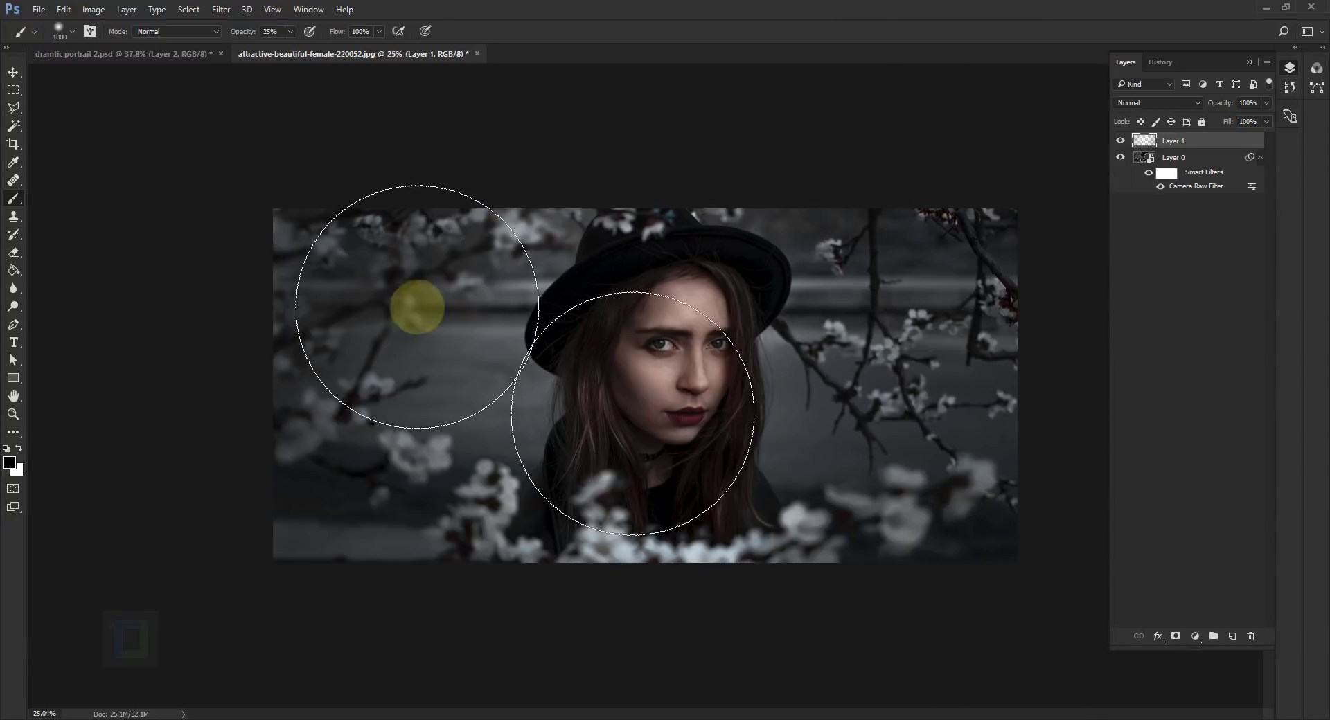
{"action": "mouse_move", "coordinate": [351, 331]}
{"action": "left_mouse_down"}
{"action": "mouse_move", "coordinate": [356, 561]}
{"action": "mouse_move", "coordinate": [389, 531]}
{"action": "mouse_move", "coordinate": [335, 232]}
{"action": "mouse_move", "coordinate": [377, 333]}
{"action": "mouse_move", "coordinate": [428, 611]}
{"action": "mouse_move", "coordinate": [894, 235]}
{"action": "mouse_move", "coordinate": [864, 210]}
{"action": "mouse_move", "coordinate": [891, 447]}
{"action": "mouse_move", "coordinate": [906, 466]}
{"action": "mouse_move", "coordinate": [905, 436]}
{"action": "mouse_move", "coordinate": [934, 437]}
{"action": "mouse_move", "coordinate": [846, 252]}
{"action": "mouse_move", "coordinate": [929, 386]}
{"action": "mouse_move", "coordinate": [891, 647]}
{"action": "mouse_move", "coordinate": [868, 470]}
{"action": "mouse_move", "coordinate": [698, 246]}
{"action": "mouse_move", "coordinate": [644, 214]}
{"action": "mouse_move", "coordinate": [500, 231]}
{"action": "left_mouse_up"}
Darken the photo's upper-left branches, the bottom flowers and the outer edges further with the brush at 1500 to 1700 px.
{"action": "key", "text": "bracketleft"}
{"action": "key", "text": "bracketleft"}
{"action": "key", "text": "bracketleft"}
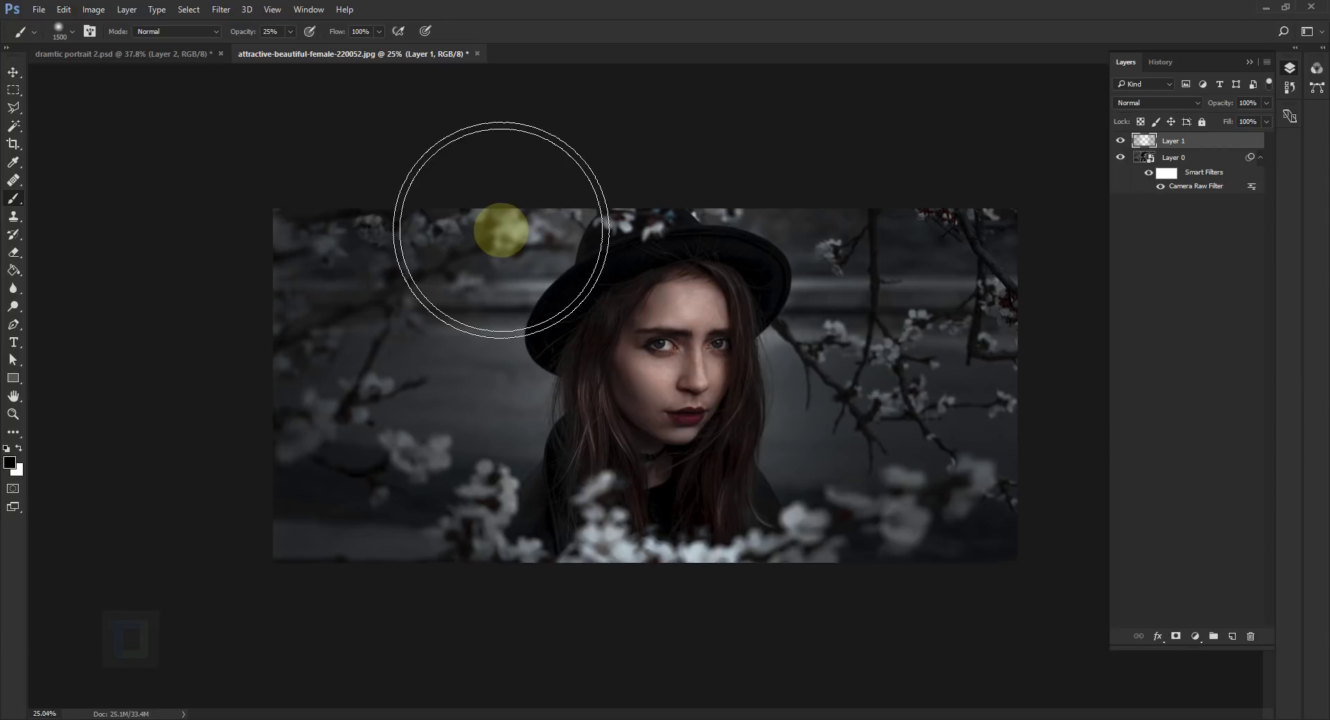
{"action": "mouse_move", "coordinate": [500, 230]}
{"action": "left_mouse_down"}
{"action": "mouse_move", "coordinate": [471, 208]}
{"action": "mouse_move", "coordinate": [536, 159]}
{"action": "mouse_move", "coordinate": [492, 183]}
{"action": "mouse_move", "coordinate": [417, 302]}
{"action": "mouse_move", "coordinate": [534, 211]}
{"action": "mouse_move", "coordinate": [694, 121]}
{"action": "mouse_move", "coordinate": [781, 126]}
{"action": "mouse_move", "coordinate": [742, 117]}
{"action": "mouse_move", "coordinate": [842, 244]}
{"action": "mouse_move", "coordinate": [947, 251]}
{"action": "mouse_move", "coordinate": [408, 270]}
{"action": "mouse_move", "coordinate": [351, 361]}
{"action": "mouse_move", "coordinate": [381, 472]}
{"action": "mouse_move", "coordinate": [369, 398]}
{"action": "mouse_move", "coordinate": [456, 514]}
{"action": "mouse_move", "coordinate": [966, 518]}
{"action": "mouse_move", "coordinate": [893, 498]}
{"action": "mouse_move", "coordinate": [898, 432]}
{"action": "mouse_move", "coordinate": [931, 478]}
{"action": "mouse_move", "coordinate": [874, 494]}
{"action": "mouse_move", "coordinate": [877, 420]}
{"action": "mouse_move", "coordinate": [871, 500]}
{"action": "mouse_move", "coordinate": [906, 356]}
{"action": "mouse_move", "coordinate": [887, 273]}
{"action": "mouse_move", "coordinate": [865, 257]}
{"action": "mouse_move", "coordinate": [936, 520]}
{"action": "mouse_move", "coordinate": [977, 278]}
{"action": "mouse_move", "coordinate": [1018, 320]}
{"action": "mouse_move", "coordinate": [1077, 620]}
{"action": "mouse_move", "coordinate": [728, 464]}
{"action": "mouse_move", "coordinate": [332, 314]}
{"action": "mouse_move", "coordinate": [332, 201]}
{"action": "mouse_move", "coordinate": [295, 284]}
{"action": "mouse_move", "coordinate": [300, 626]}
{"action": "left_mouse_up"}
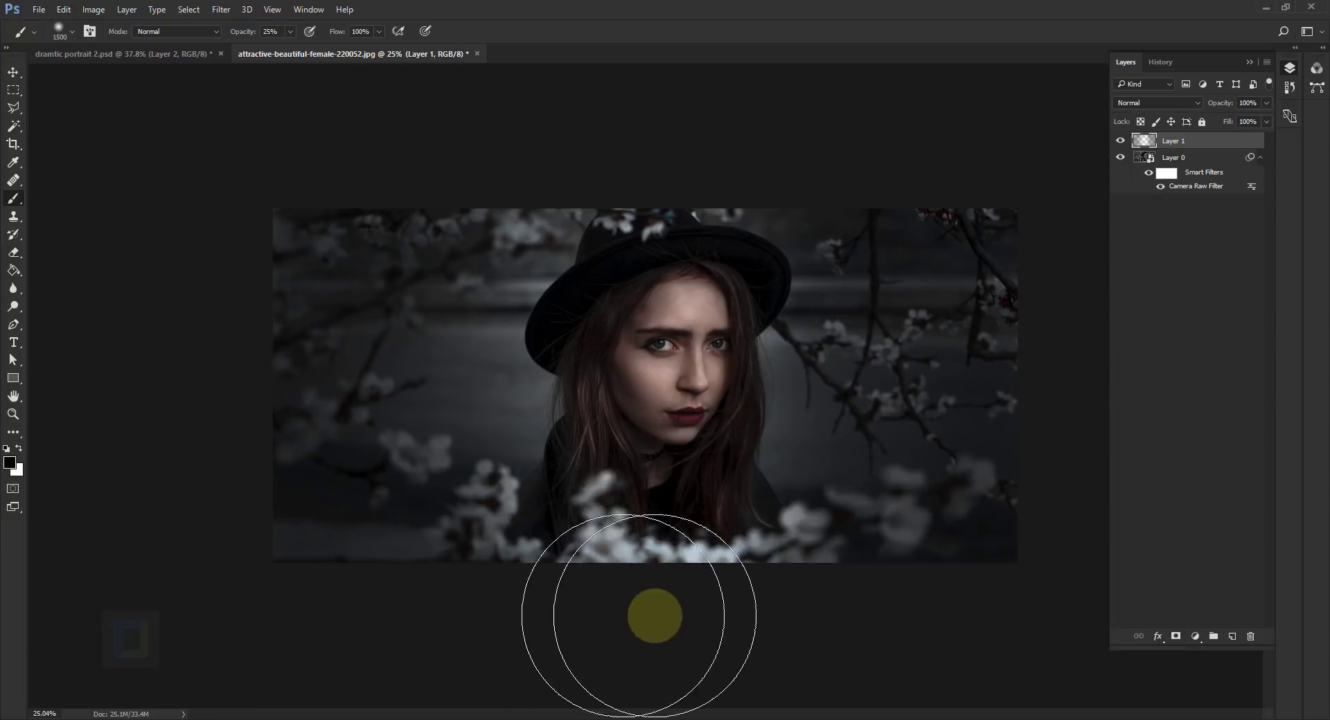
{"action": "mouse_move", "coordinate": [654, 617]}
{"action": "left_mouse_down"}
{"action": "mouse_move", "coordinate": [783, 609]}
{"action": "mouse_move", "coordinate": [692, 609]}
{"action": "mouse_move", "coordinate": [573, 213]}
{"action": "mouse_move", "coordinate": [582, 130]}
{"action": "mouse_move", "coordinate": [522, 155]}
{"action": "mouse_move", "coordinate": [763, 145]}
{"action": "mouse_move", "coordinate": [457, 274]}
{"action": "mouse_move", "coordinate": [401, 362]}
{"action": "mouse_move", "coordinate": [484, 484]}
{"action": "mouse_move", "coordinate": [638, 505]}
{"action": "mouse_move", "coordinate": [952, 392]}
{"action": "mouse_move", "coordinate": [900, 356]}
{"action": "mouse_move", "coordinate": [1006, 318]}
{"action": "mouse_move", "coordinate": [1028, 276]}
{"action": "mouse_move", "coordinate": [995, 200]}
{"action": "mouse_move", "coordinate": [1030, 219]}
{"action": "mouse_move", "coordinate": [1078, 581]}
{"action": "mouse_move", "coordinate": [285, 303]}
{"action": "mouse_move", "coordinate": [160, 326]}
{"action": "mouse_move", "coordinate": [166, 659]}
{"action": "mouse_move", "coordinate": [202, 146]}
{"action": "mouse_move", "coordinate": [699, 651]}
{"action": "mouse_move", "coordinate": [564, 568]}
{"action": "mouse_move", "coordinate": [667, 585]}
{"action": "mouse_move", "coordinate": [654, 573]}
{"action": "mouse_move", "coordinate": [708, 599]}
{"action": "mouse_move", "coordinate": [716, 638]}
{"action": "mouse_move", "coordinate": [674, 563]}
{"action": "mouse_move", "coordinate": [650, 226]}
{"action": "mouse_move", "coordinate": [629, 152]}
{"action": "mouse_move", "coordinate": [665, 140]}
{"action": "mouse_move", "coordinate": [605, 143]}
{"action": "mouse_move", "coordinate": [908, 152]}
{"action": "mouse_move", "coordinate": [1153, 367]}
{"action": "left_mouse_up"}
{"action": "key", "text": "bracketright"}
{"action": "key", "text": "bracketright"}
{"action": "key", "text": "bracketright"}
{"action": "key", "text": "bracketright"}
{"action": "key", "text": "bracketleft"}
{"action": "key", "text": "bracketleft"}
{"action": "key", "text": "bracketleft"}
{"action": "key", "text": "bracketright"}
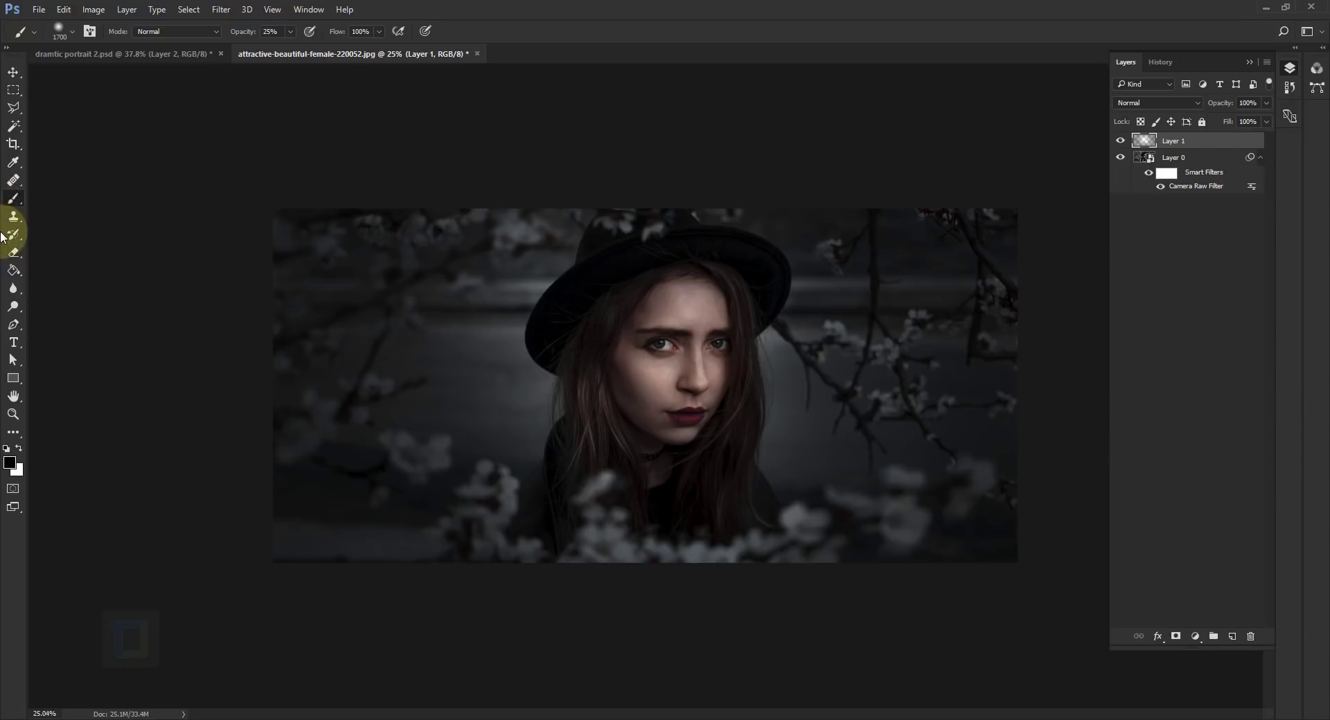
Erase the dark paint over the woman's face on Layer 1 with a soft-edged Eraser, starting at 500 px.
{"action": "left_click", "coordinate": [13, 252]}
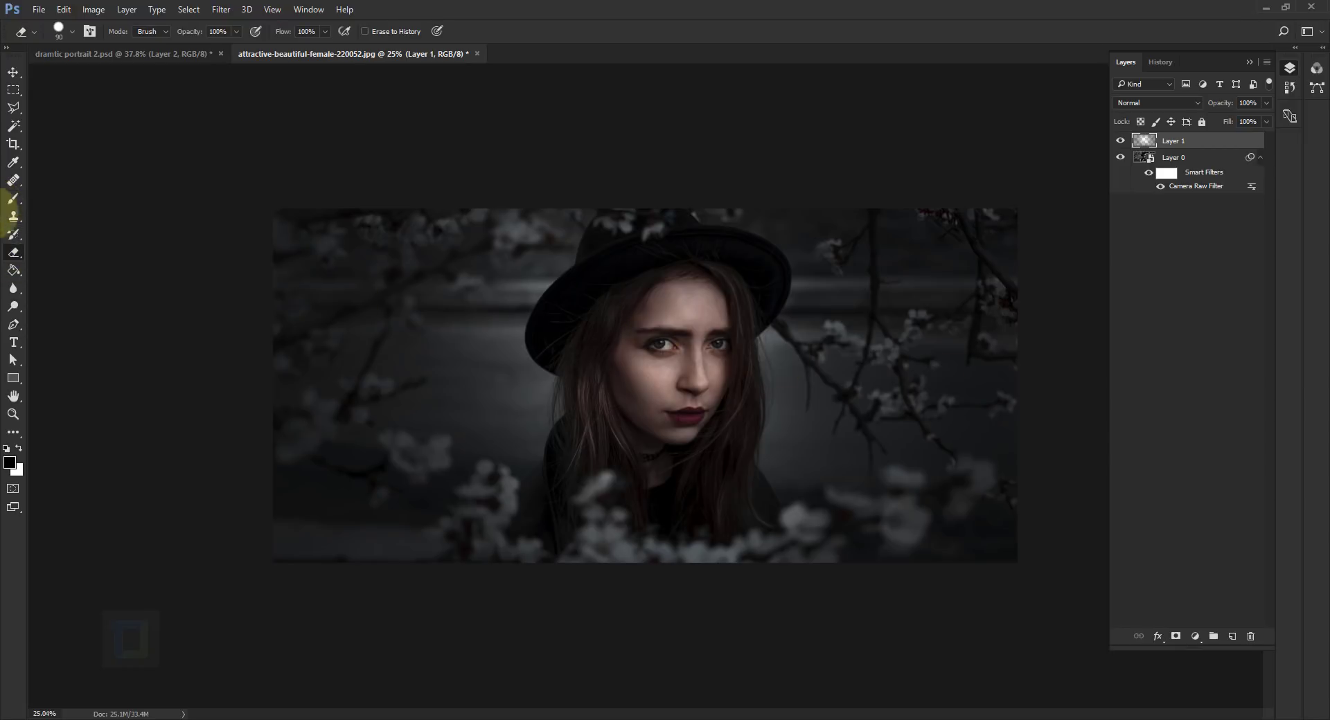
{"action": "right_click", "coordinate": [13, 252]}
{"action": "left_click", "coordinate": [70, 239]}
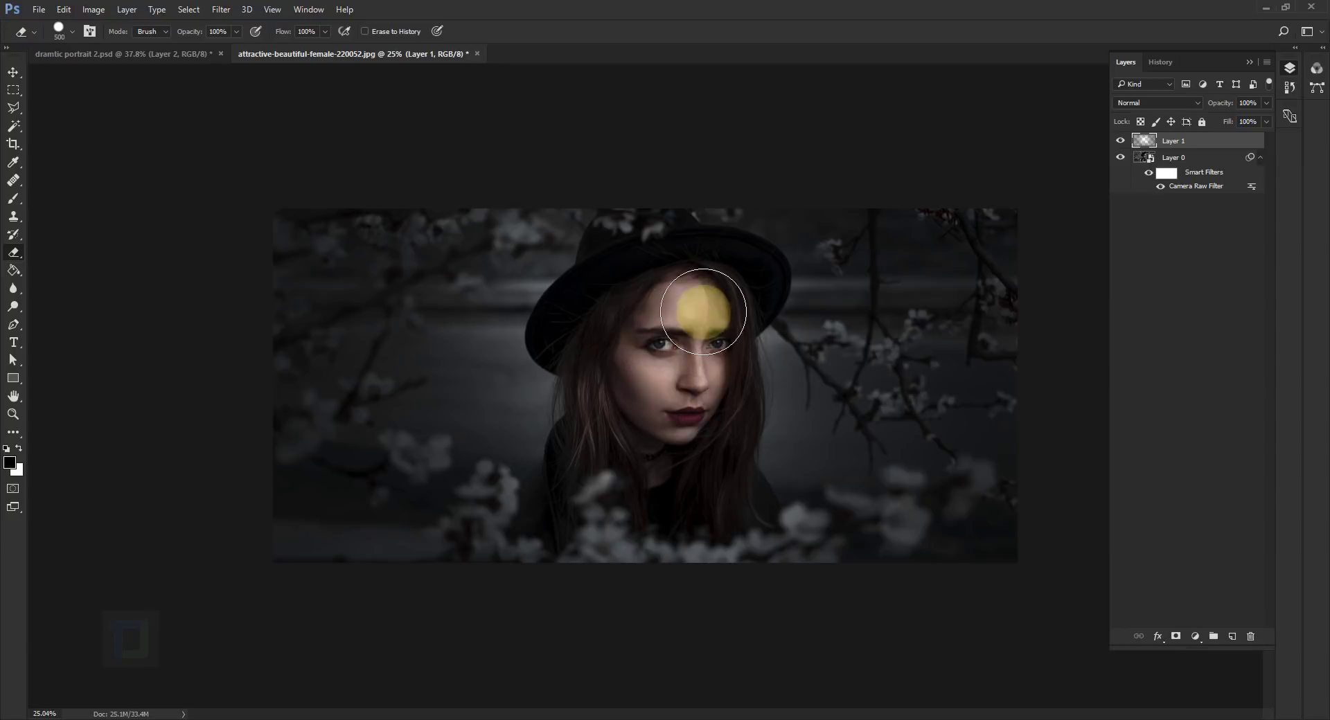
{"action": "mouse_move", "coordinate": [703, 341]}
{"action": "left_mouse_down"}
{"action": "mouse_move", "coordinate": [707, 372]}
{"action": "mouse_move", "coordinate": [802, 367]}
{"action": "left_mouse_up"}
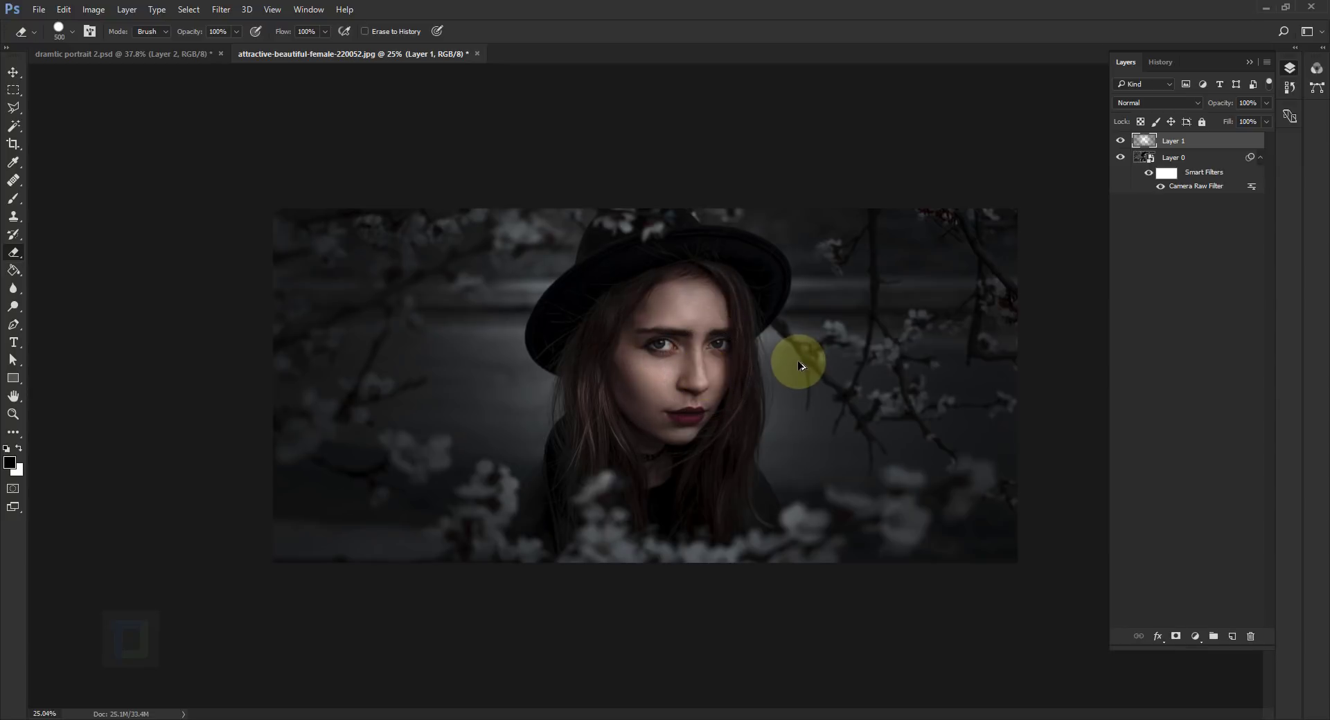
{"action": "right_click", "coordinate": [664, 318]}
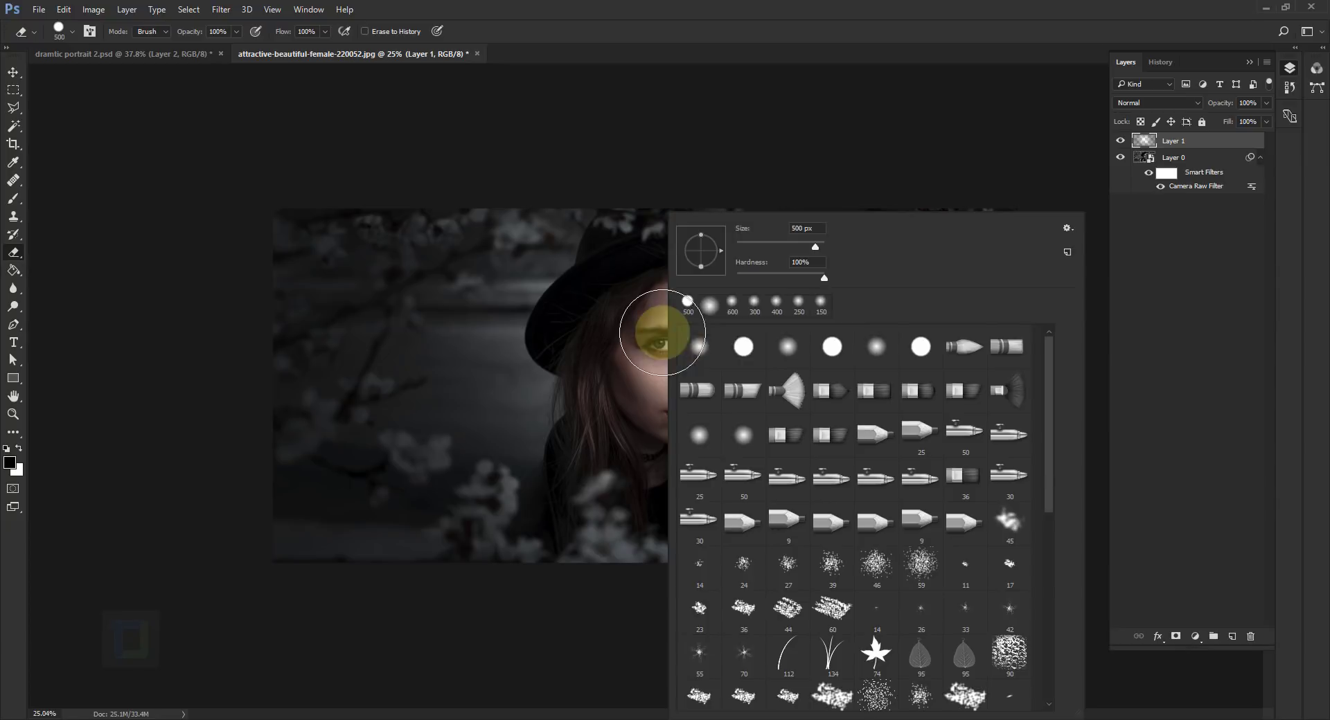
{"action": "left_click", "coordinate": [746, 276]}
{"action": "key", "text": "Return"}
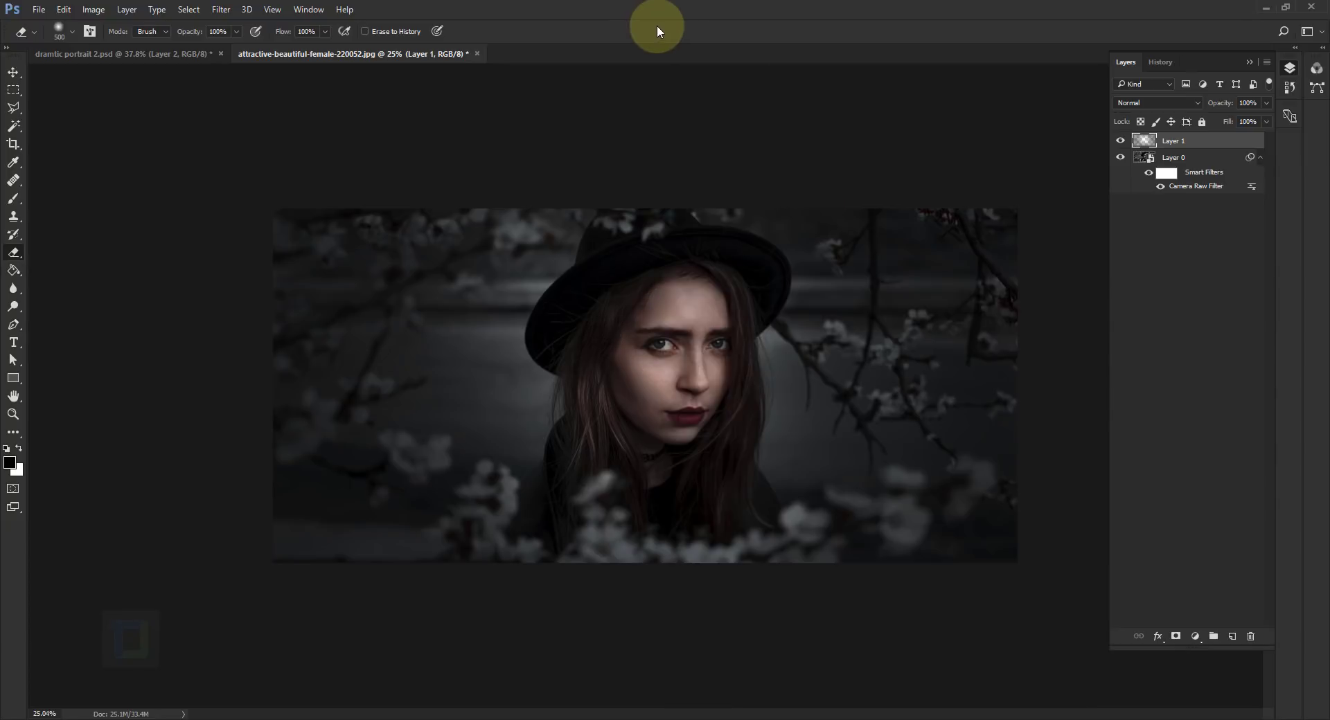
{"action": "mouse_move", "coordinate": [638, 327]}
{"action": "left_mouse_down"}
{"action": "mouse_move", "coordinate": [666, 355]}
{"action": "mouse_move", "coordinate": [688, 345]}
{"action": "mouse_move", "coordinate": [690, 372]}
{"action": "mouse_move", "coordinate": [669, 374]}
{"action": "mouse_move", "coordinate": [672, 342]}
{"action": "mouse_move", "coordinate": [685, 379]}
{"action": "mouse_move", "coordinate": [662, 377]}
{"action": "mouse_move", "coordinate": [692, 350]}
{"action": "left_mouse_up"}
{"action": "key", "text": "bracketright"}
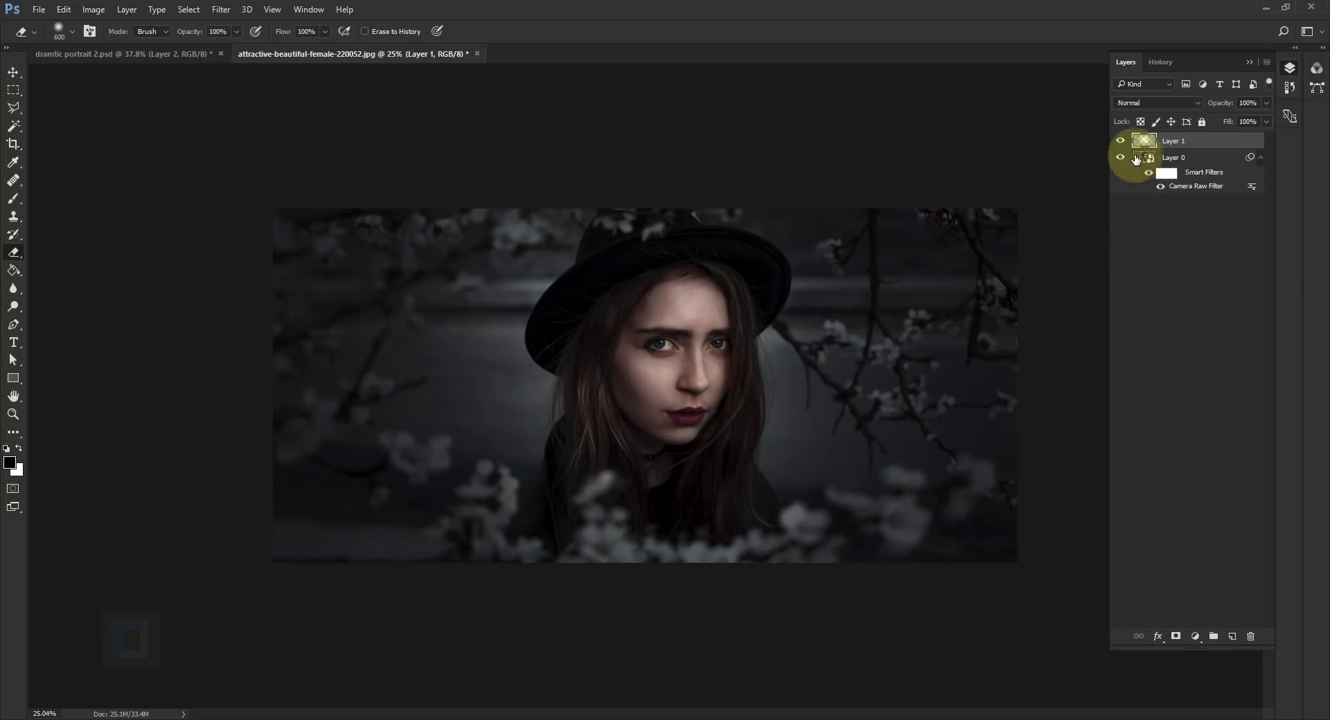
Compare the portrait with the painted darkening on Layer 1 hidden and shown.
{"action": "left_click", "coordinate": [1120, 142]}
{"action": "left_click", "coordinate": [1120, 142]}
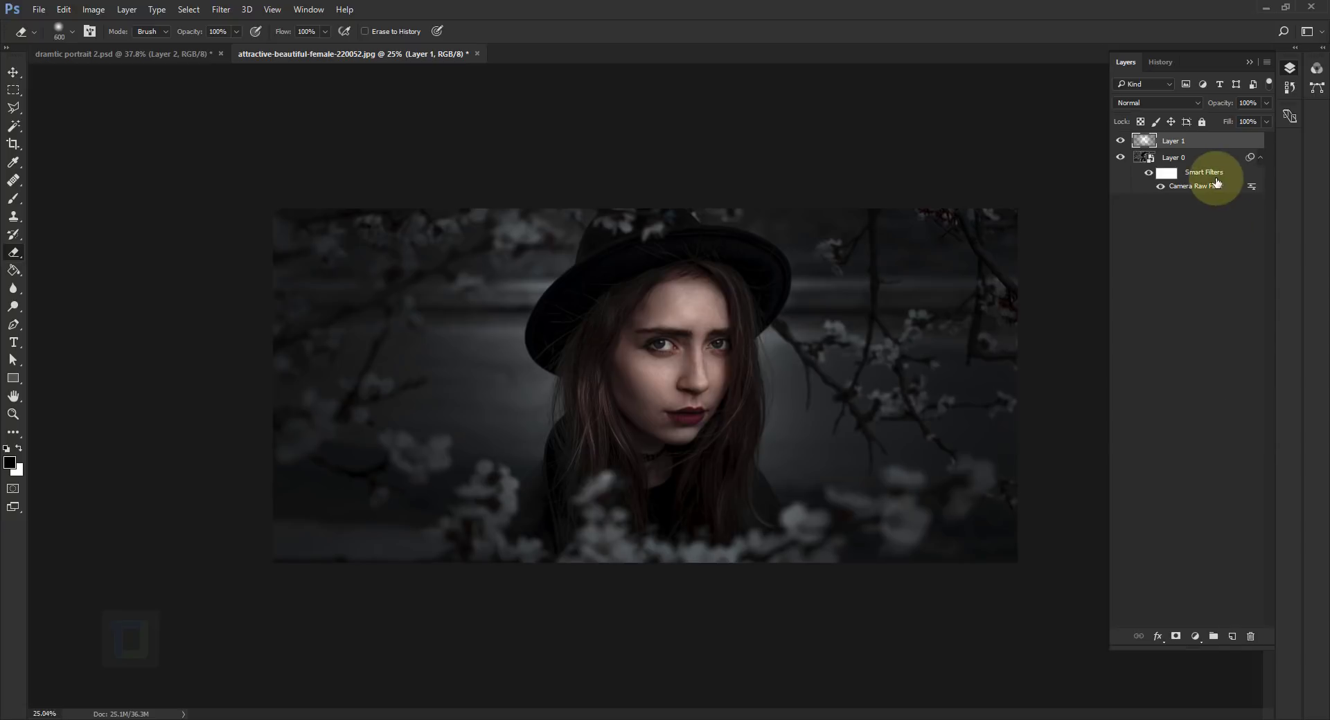
{"action": "left_click", "coordinate": [1120, 142]}
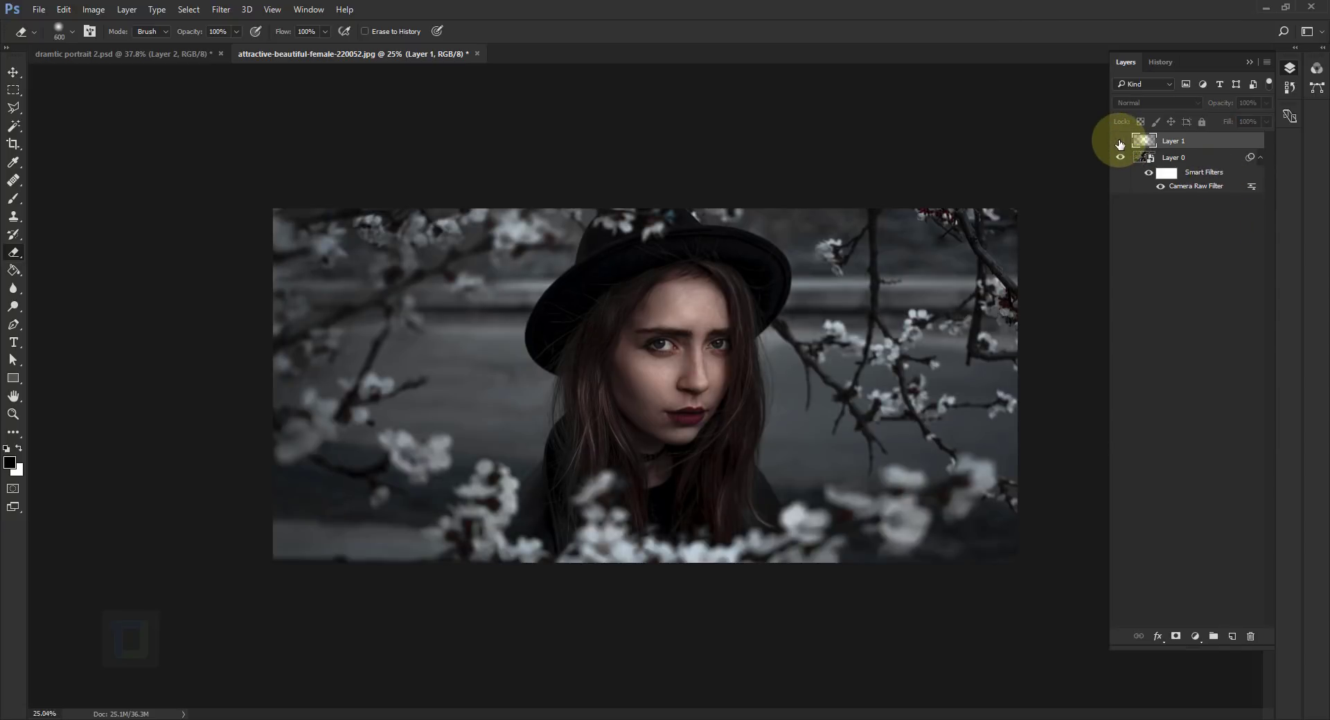
{"action": "left_click", "coordinate": [1120, 142]}
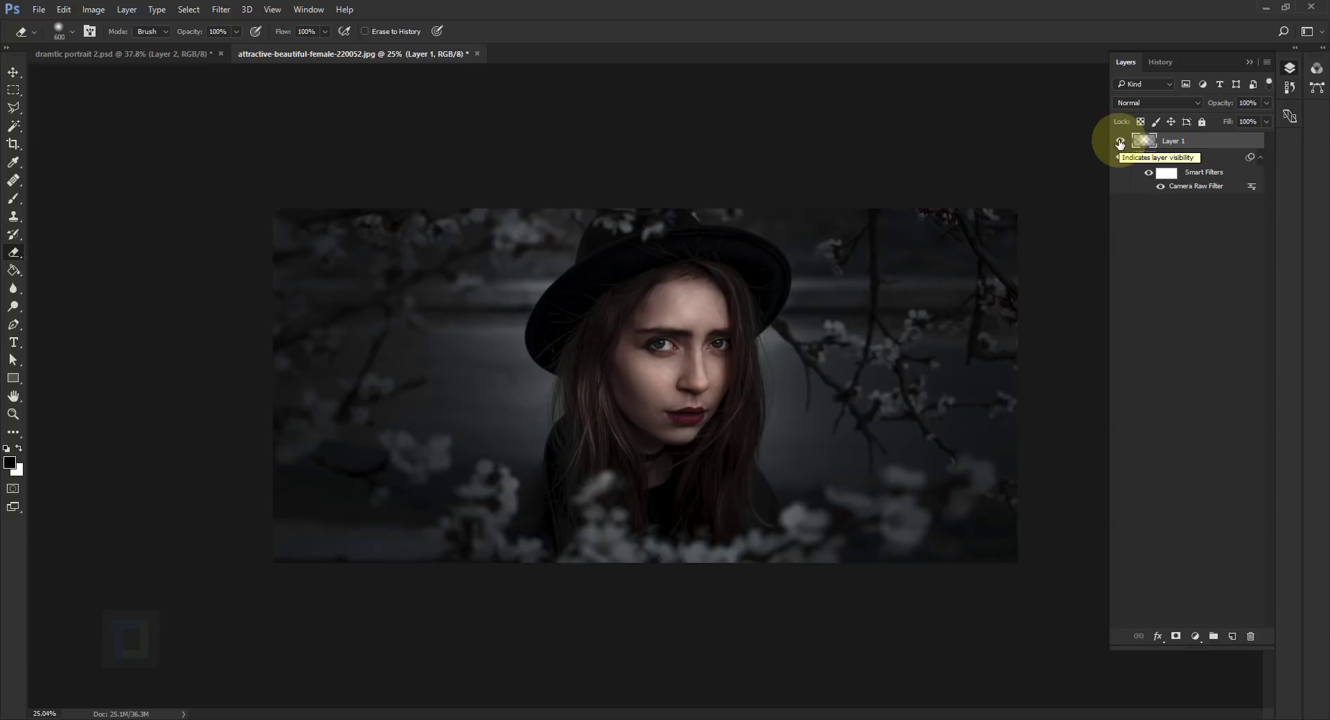
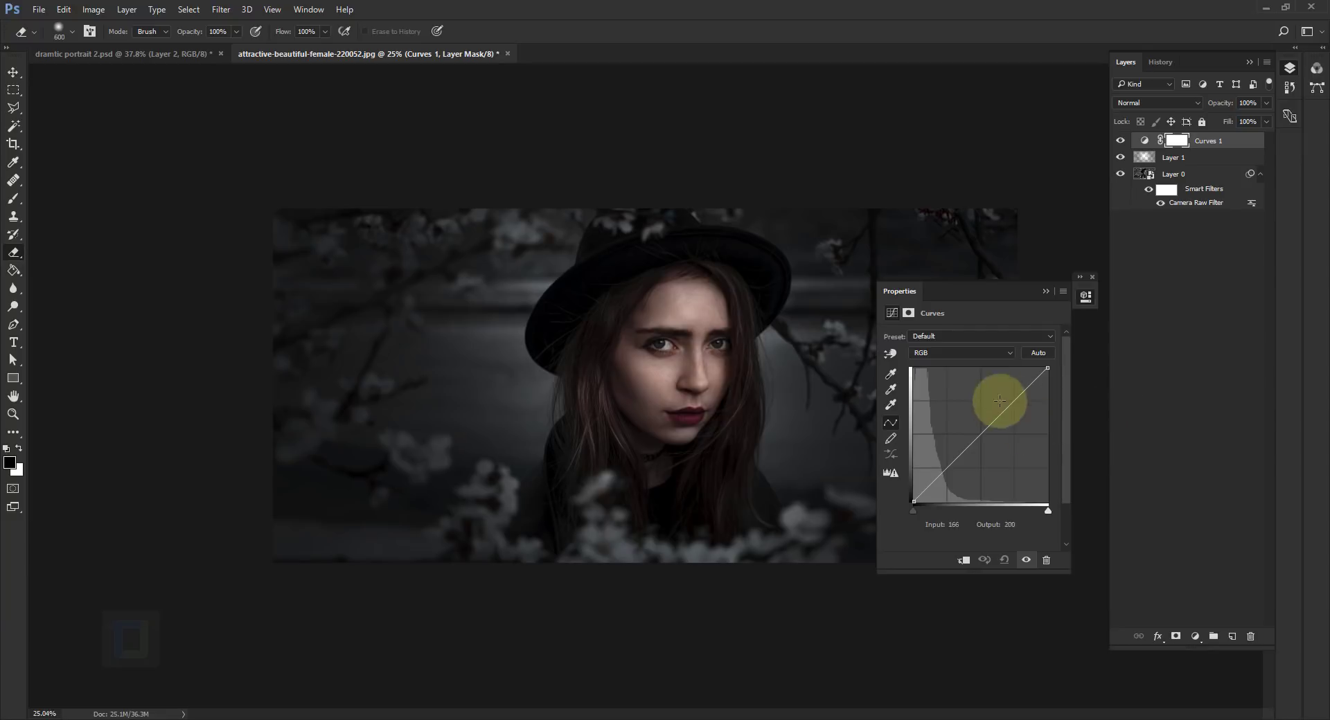
Brighten the Curves adjustment's RGB curve with a point at input 111, output 209, and invert its layer mask to black.
{"action": "mouse_move", "coordinate": [683, 333]}
{"action": "left_mouse_down"}
{"action": "mouse_move", "coordinate": [742, 323]}
{"action": "mouse_move", "coordinate": [719, 336]}
{"action": "mouse_move", "coordinate": [713, 362]}
{"action": "mouse_move", "coordinate": [678, 365]}
{"action": "mouse_move", "coordinate": [707, 347]}
{"action": "left_mouse_up"}
{"action": "mouse_move", "coordinate": [1010, 392]}
{"action": "left_mouse_down"}
{"action": "mouse_move", "coordinate": [997, 424]}
{"action": "mouse_move", "coordinate": [975, 394]}
{"action": "left_mouse_up"}
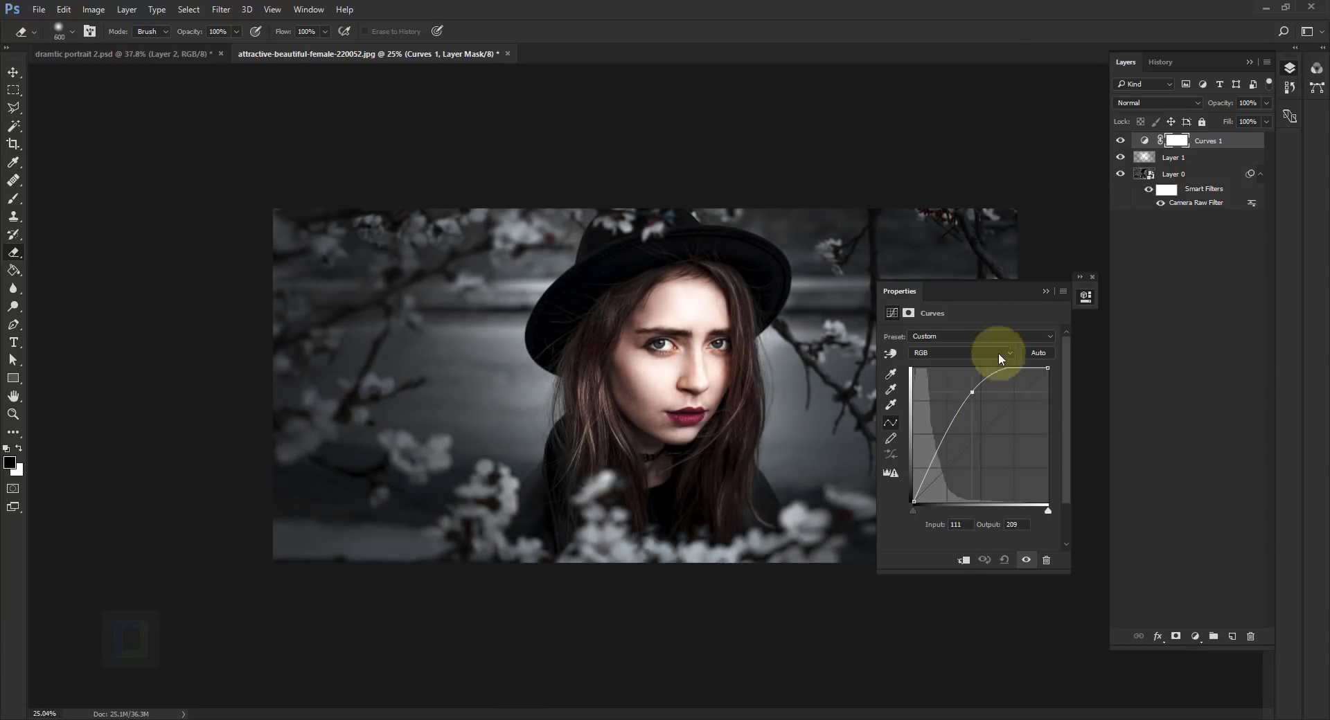
{"action": "left_click", "coordinate": [1092, 277]}
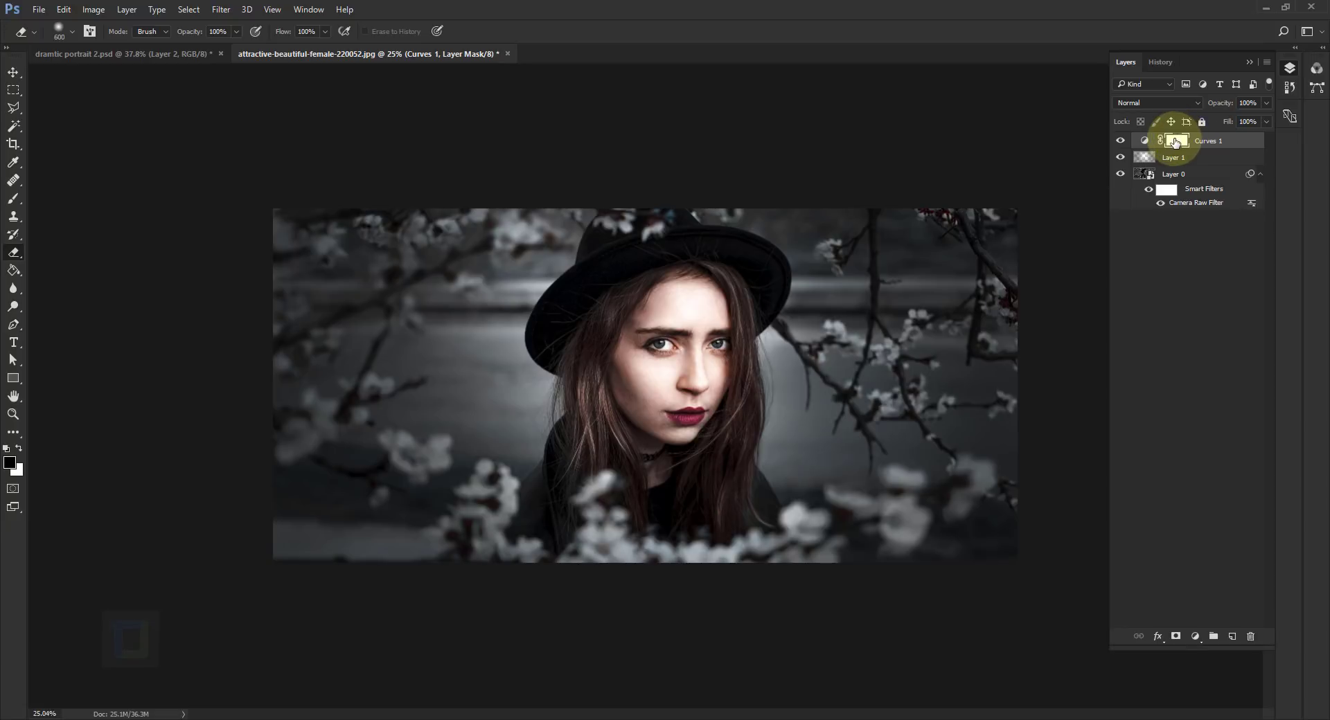
{"action": "key", "text": "ctrl+i"}
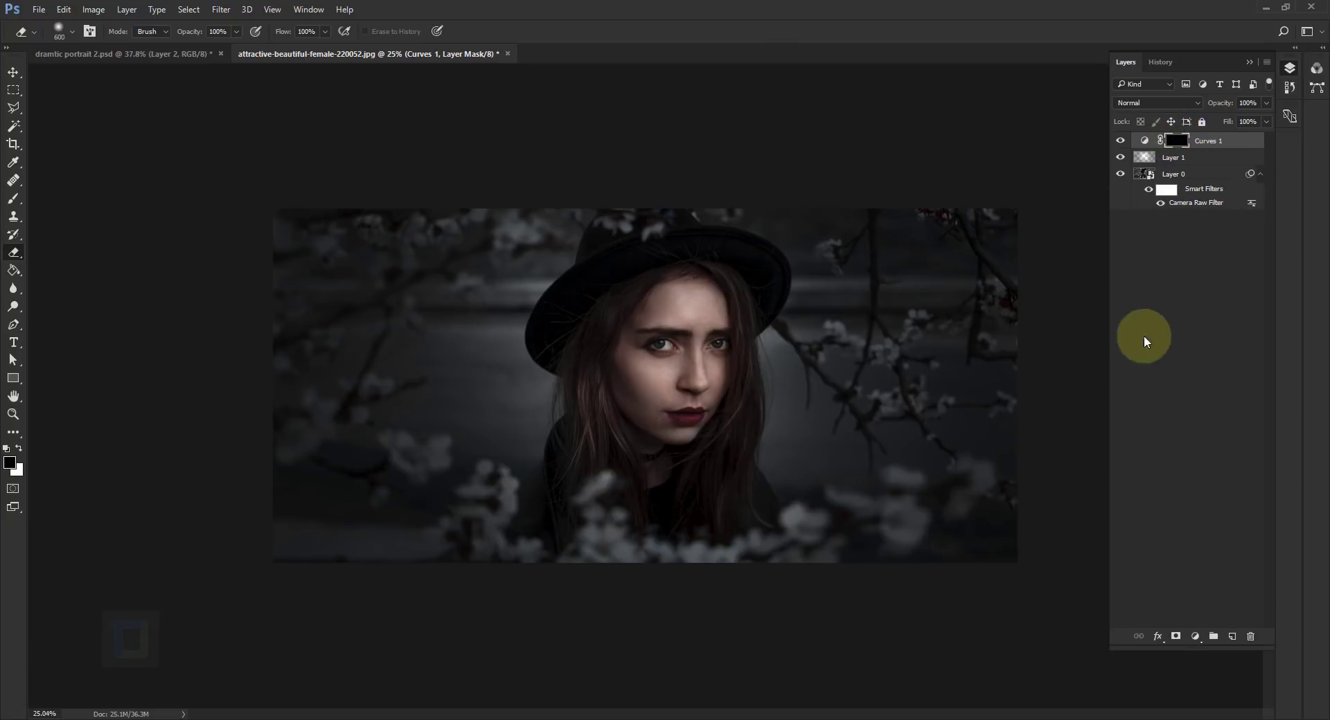
Brighten the iris of the eye on the photo's left by painting white on the Curves mask with a 50 px brush at 100% opacity.
{"action": "left_click", "coordinate": [12, 202]}
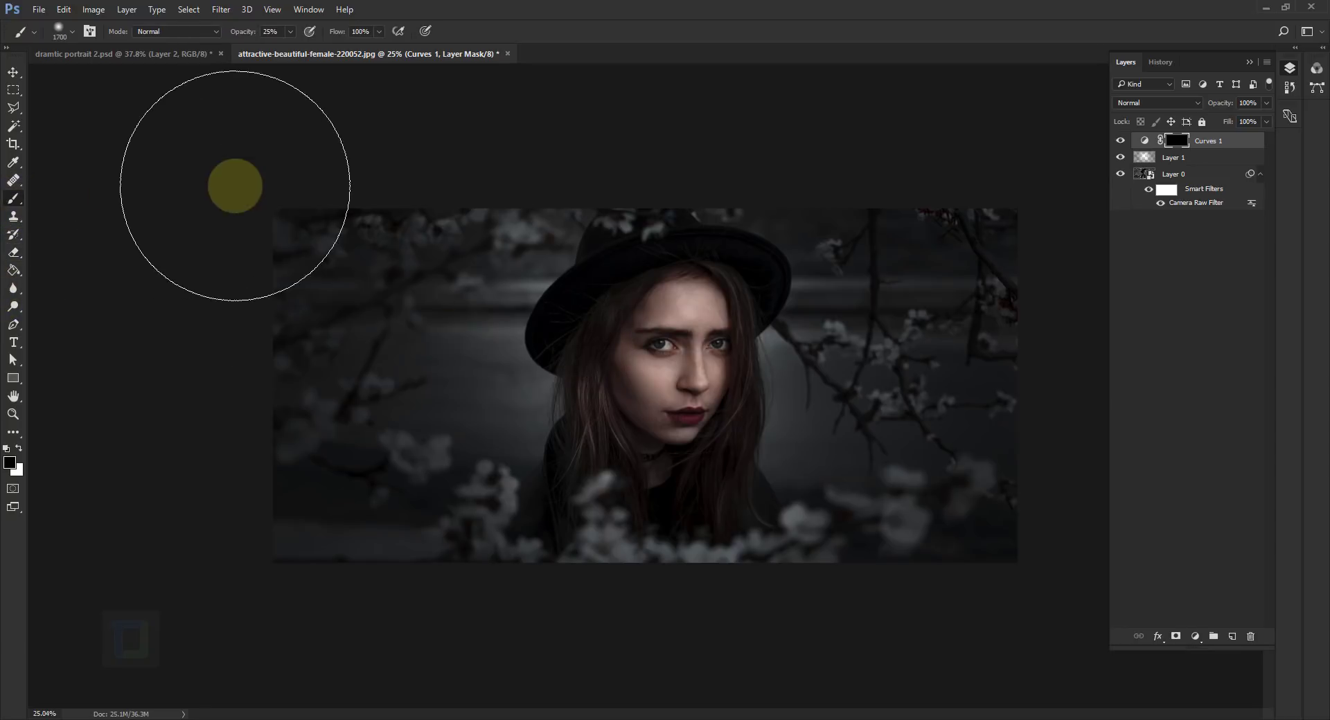
{"action": "left_click_drag", "start_coordinate": [235, 32], "coordinate": [371, 30]}
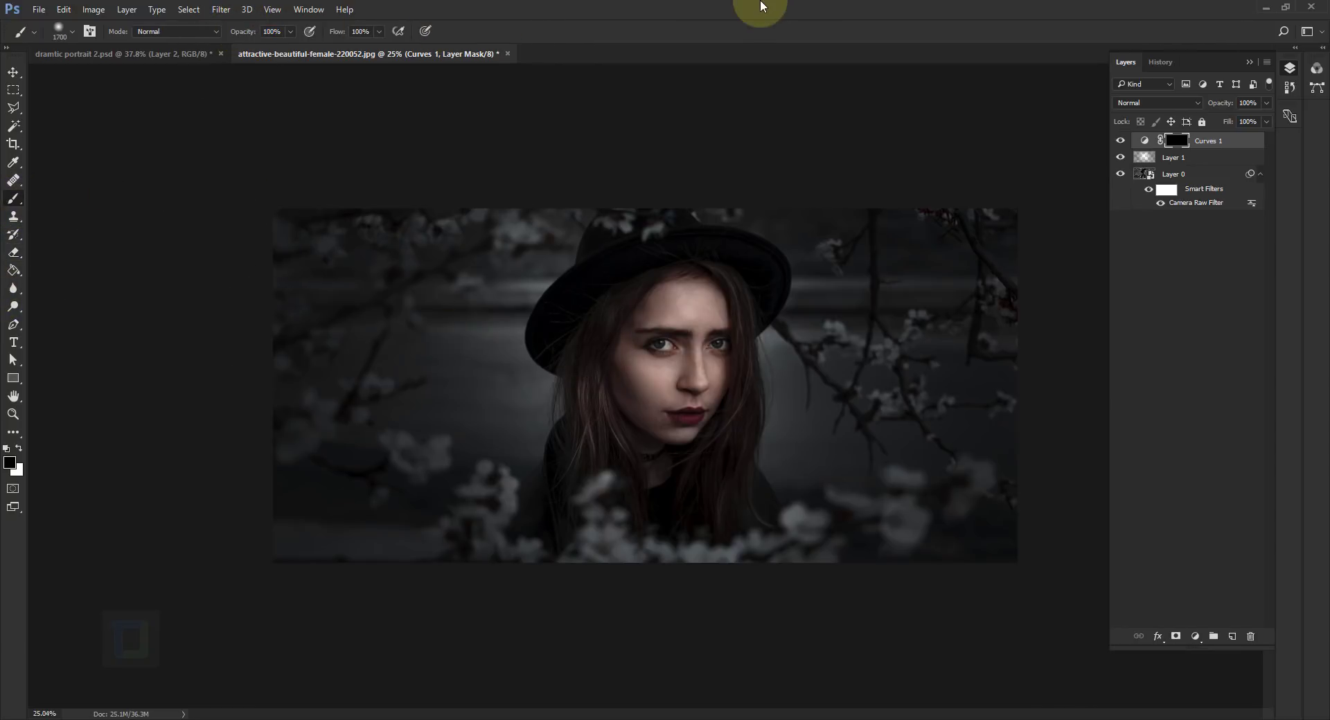
{"action": "scroll", "coordinate": [727, 379], "scroll_direction": "up", "scroll_amount": 5}
{"action": "key", "text": "bracketleft"}
{"action": "key", "text": "bracketleft"}
{"action": "key", "text": "bracketleft"}
{"action": "key", "text": "bracketleft"}
{"action": "key", "text": "bracketleft"}
{"action": "key", "text": "bracketleft"}
{"action": "key", "text": "bracketleft"}
{"action": "key", "text": "bracketleft"}
{"action": "key", "text": "bracketleft"}
{"action": "key", "text": "bracketleft"}
{"action": "key", "text": "bracketleft"}
{"action": "key", "text": "bracketleft"}
{"action": "key", "text": "bracketleft"}
{"action": "key", "text": "bracketleft"}
{"action": "key", "text": "bracketleft"}
{"action": "key", "text": "bracketleft"}
{"action": "key", "text": "ctrl+KP_Add"}
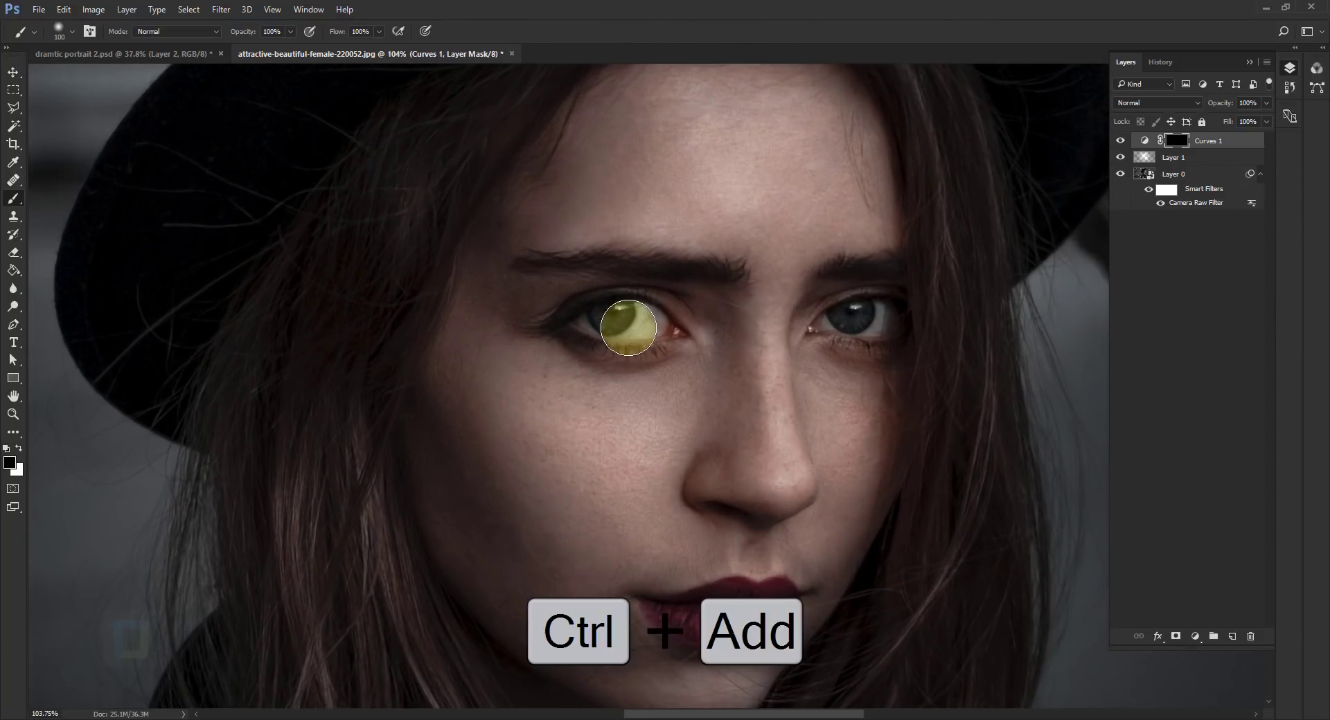
{"action": "key", "text": "bracketleft"}
{"action": "scroll", "coordinate": [638, 326], "scroll_direction": "up", "scroll_amount": 2}
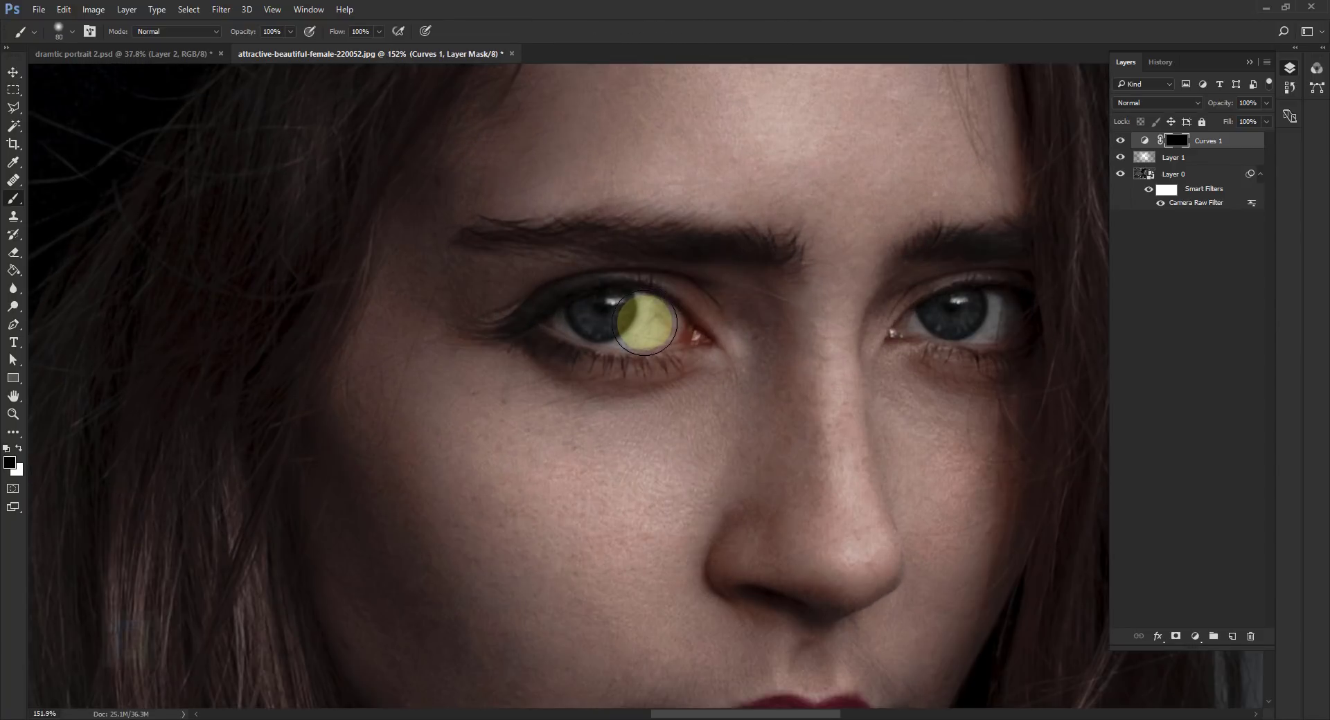
{"action": "key", "text": "bracketleft"}
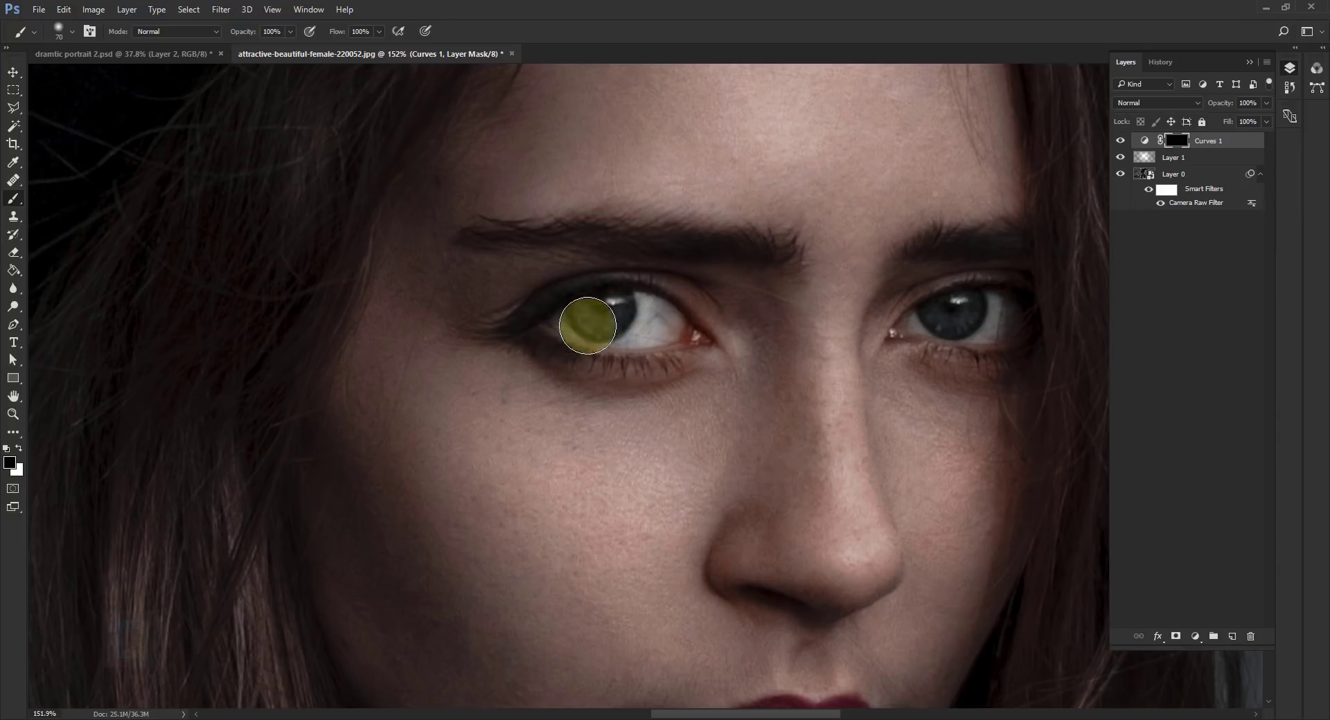
{"action": "left_click", "coordinate": [17, 451]}
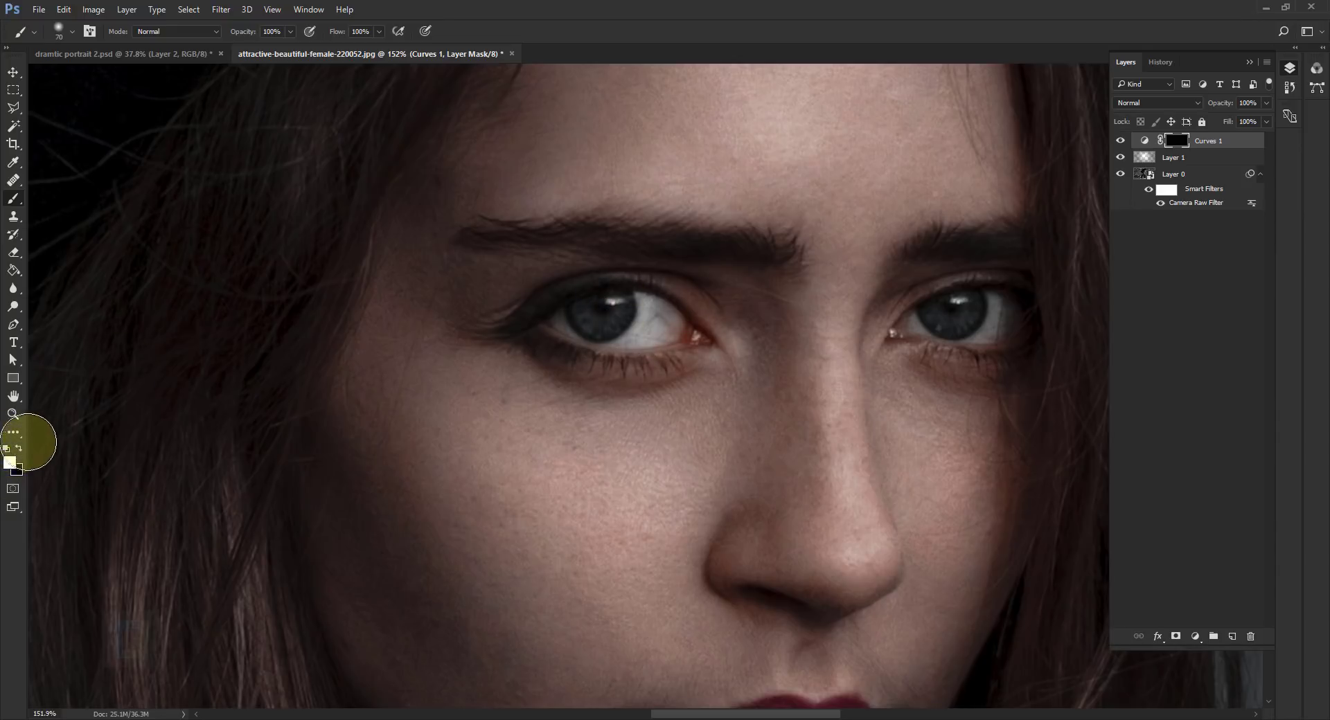
{"action": "key", "text": "bracketleft"}
{"action": "key", "text": "bracketleft"}
{"action": "mouse_move", "coordinate": [588, 319]}
{"action": "left_mouse_down"}
{"action": "mouse_move", "coordinate": [747, 325]}
{"action": "mouse_move", "coordinate": [704, 327]}
{"action": "mouse_move", "coordinate": [737, 318]}
{"action": "mouse_move", "coordinate": [741, 338]}
{"action": "mouse_move", "coordinate": [567, 320]}
{"action": "mouse_move", "coordinate": [706, 334]}
{"action": "mouse_move", "coordinate": [600, 311]}
{"action": "left_mouse_up"}
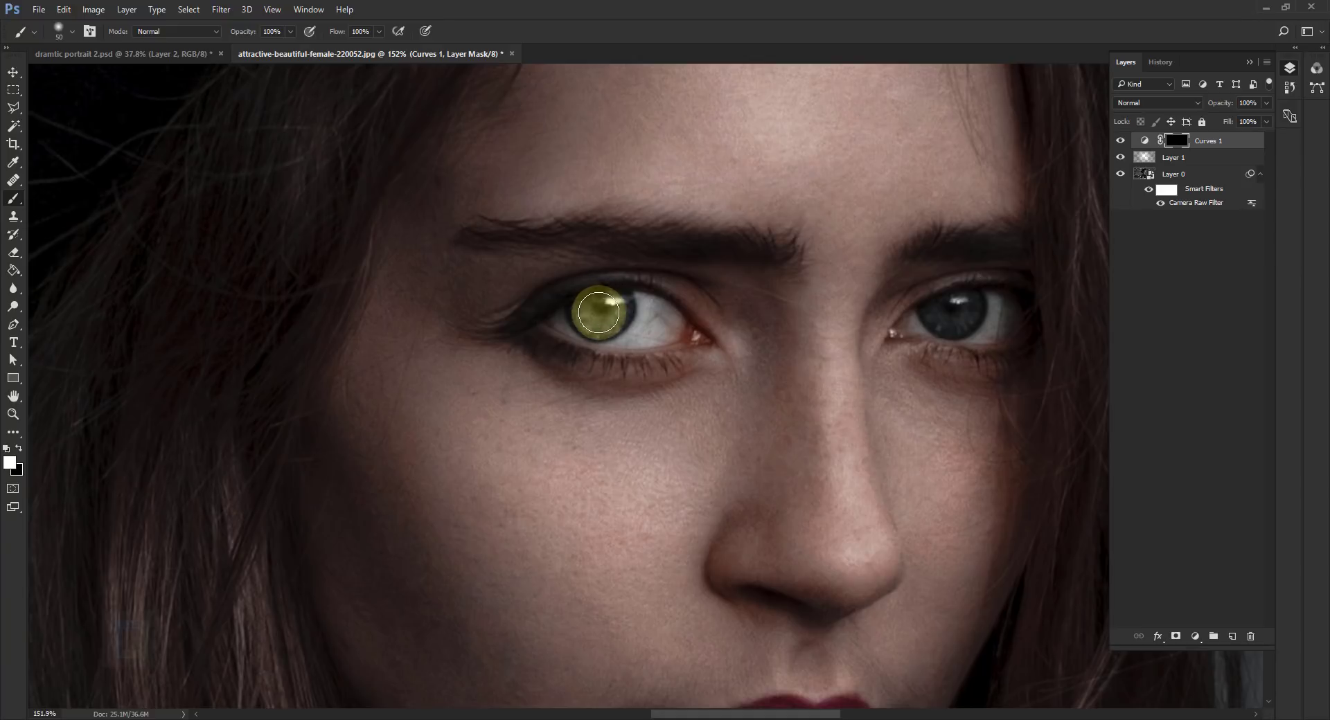
Brighten the iris of the eye on the photo's right on the Curves mask and compare the portrait with Curves 1 hidden and shown.
{"action": "mouse_move", "coordinate": [958, 314]}
{"action": "left_mouse_down"}
{"action": "mouse_move", "coordinate": [944, 305]}
{"action": "mouse_move", "coordinate": [958, 308]}
{"action": "left_mouse_up"}
{"action": "mouse_move", "coordinate": [1014, 247]}
{"action": "left_mouse_down"}
{"action": "mouse_move", "coordinate": [905, 267]}
{"action": "mouse_move", "coordinate": [994, 259]}
{"action": "left_mouse_up"}
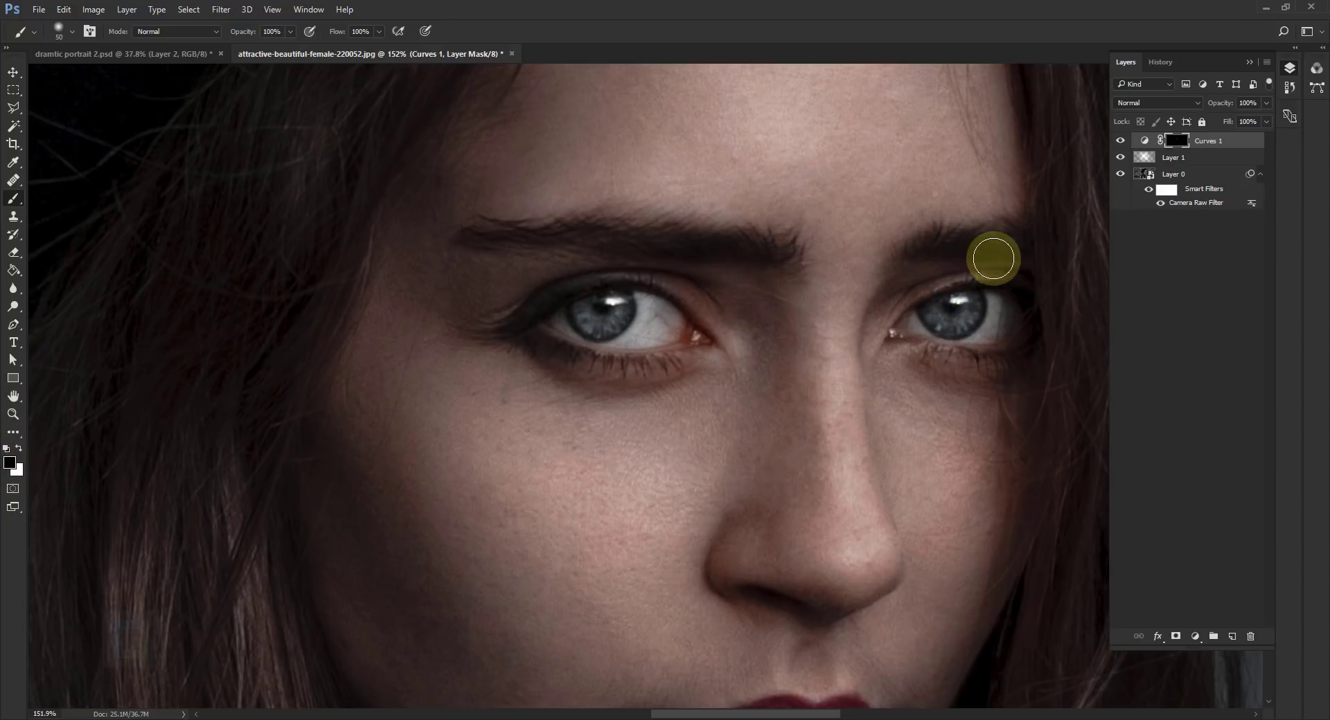
{"action": "left_click", "coordinate": [1120, 141]}
{"action": "left_click", "coordinate": [1120, 140]}
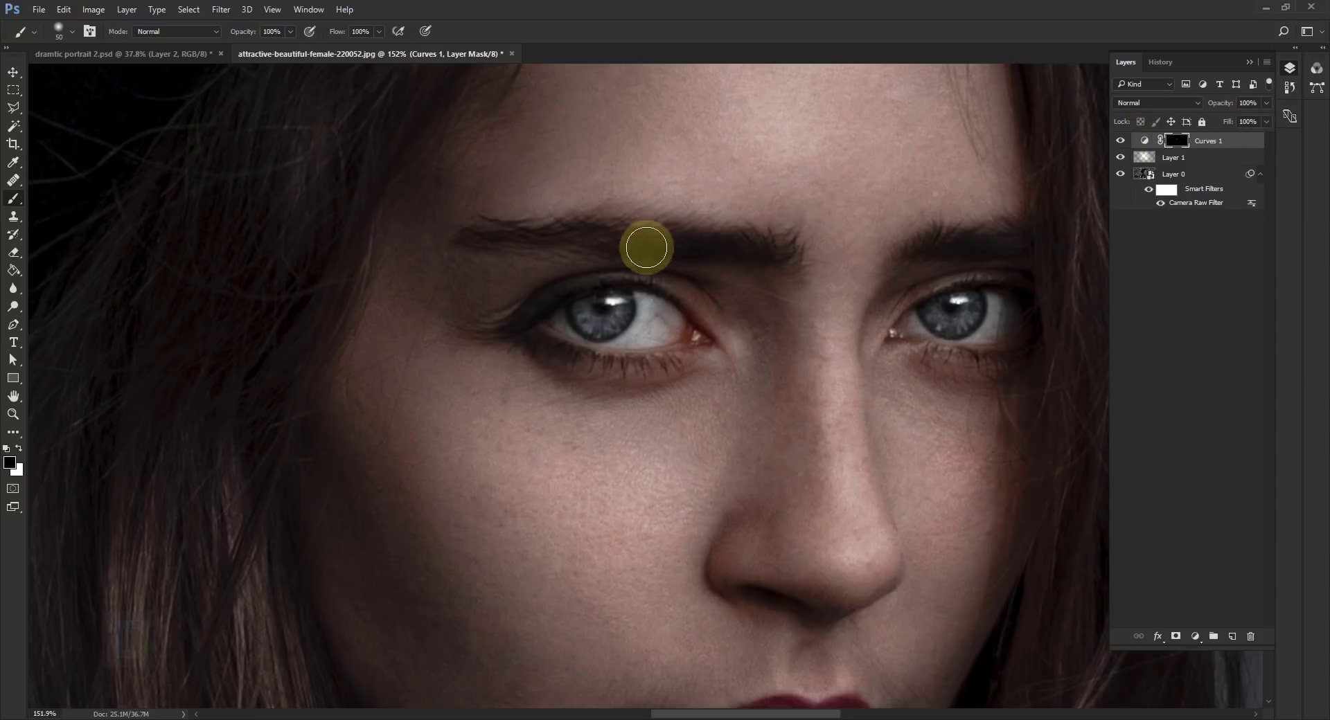
{"action": "scroll", "coordinate": [746, 263], "scroll_direction": "down", "scroll_amount": 5}
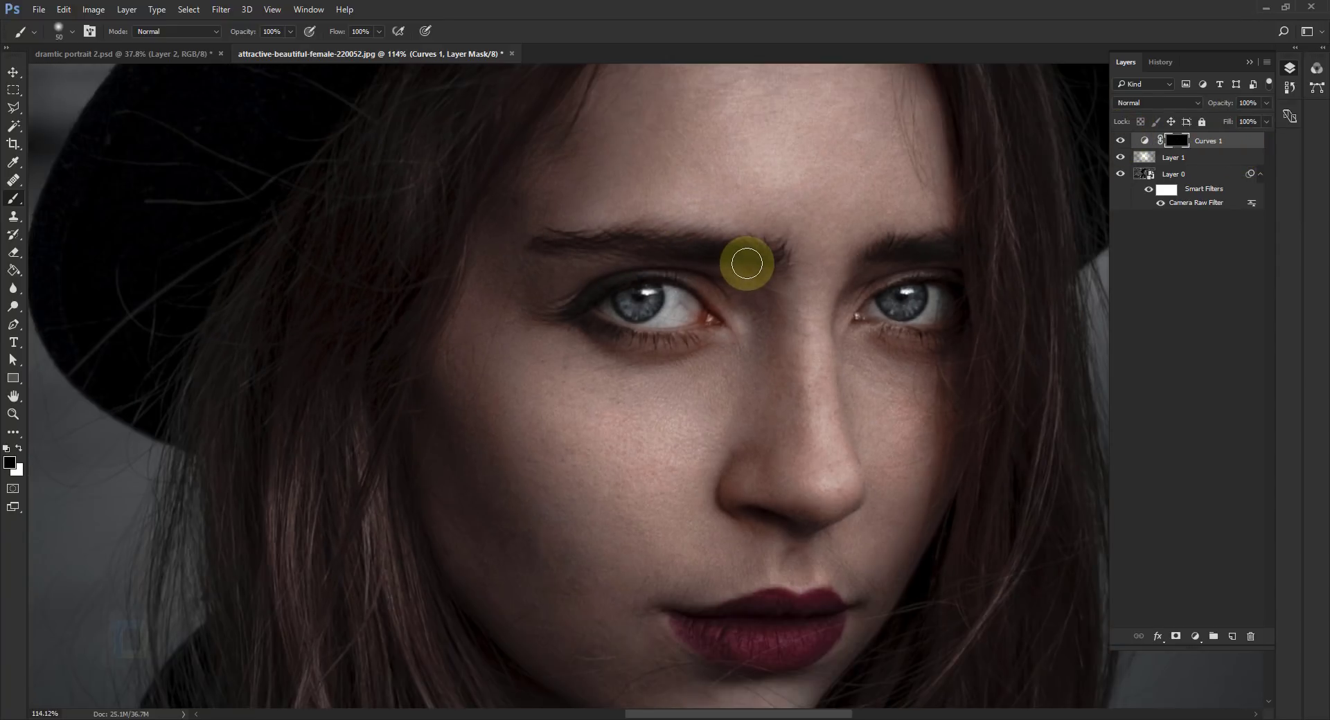
{"action": "scroll", "coordinate": [746, 263], "scroll_direction": "up", "scroll_amount": 1}
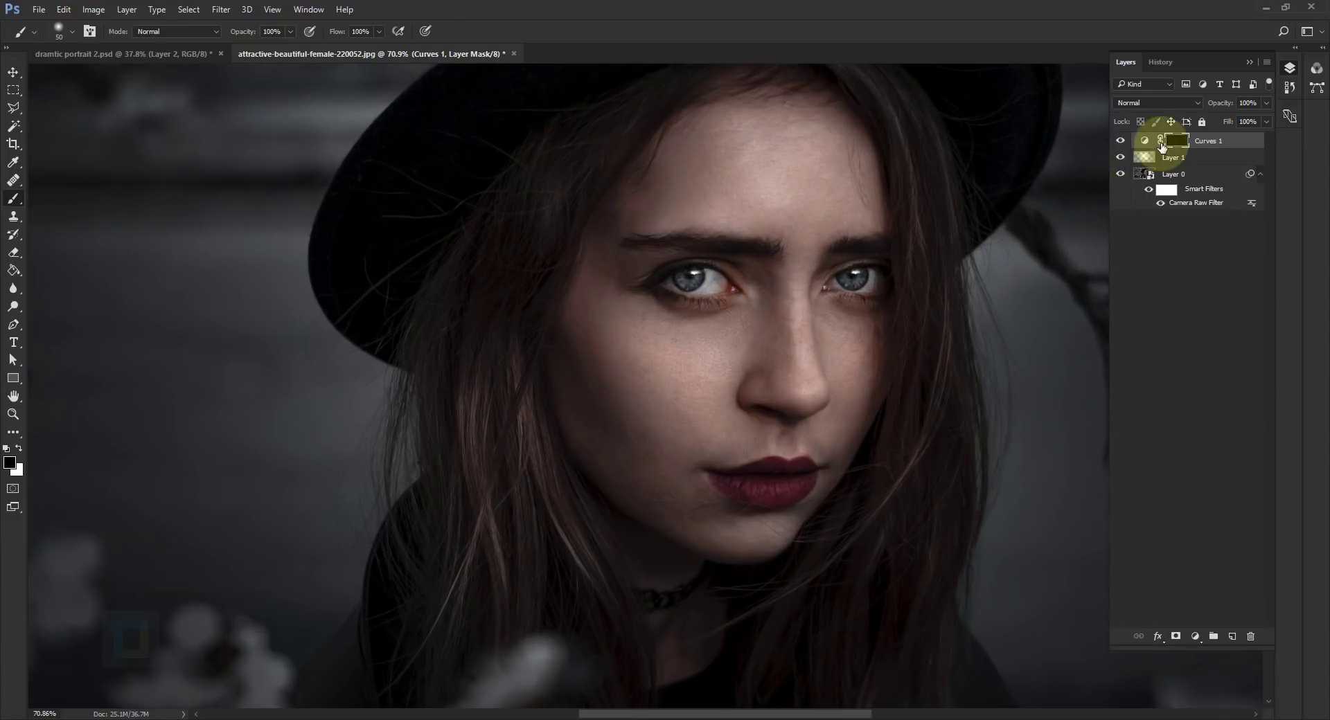
Reshape the Curves 1 RGB curve by adding a shadow point at input 24, output 32 and moving the upper point slightly higher and further right.
{"action": "double_click", "coordinate": [1144, 141]}
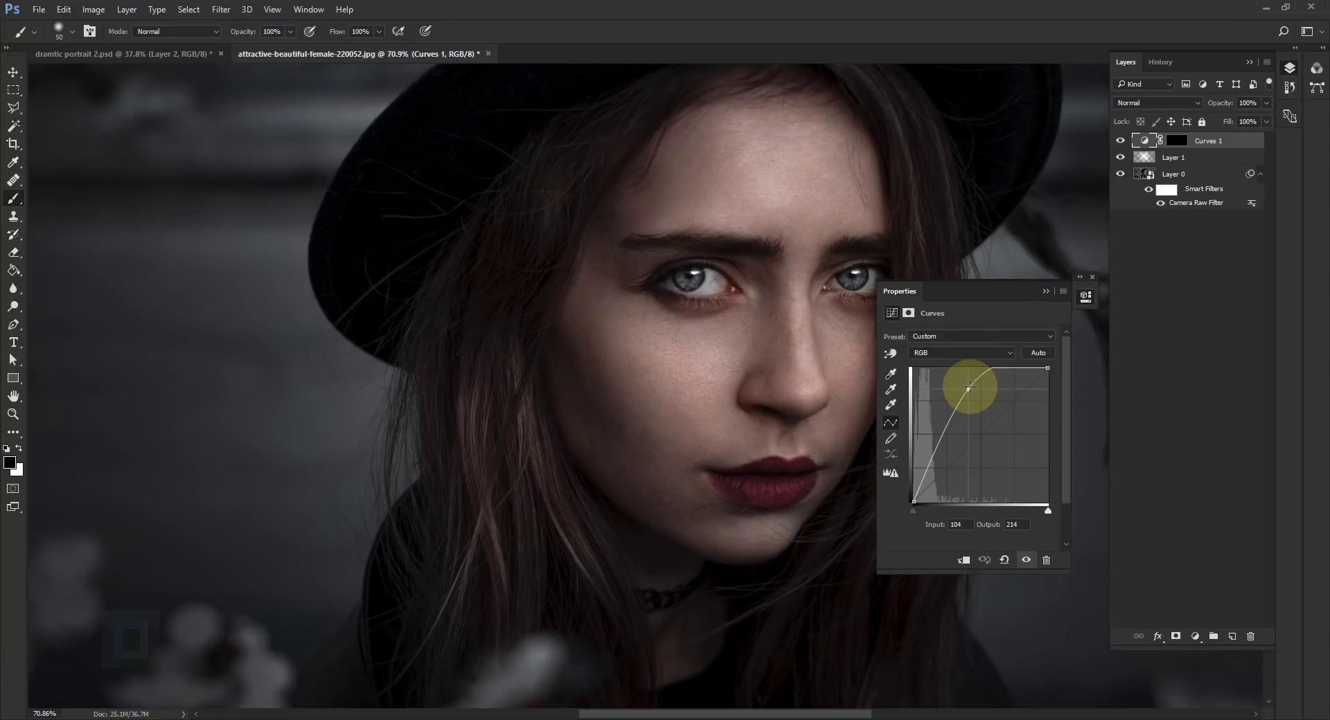
{"action": "left_click", "coordinate": [969, 388]}
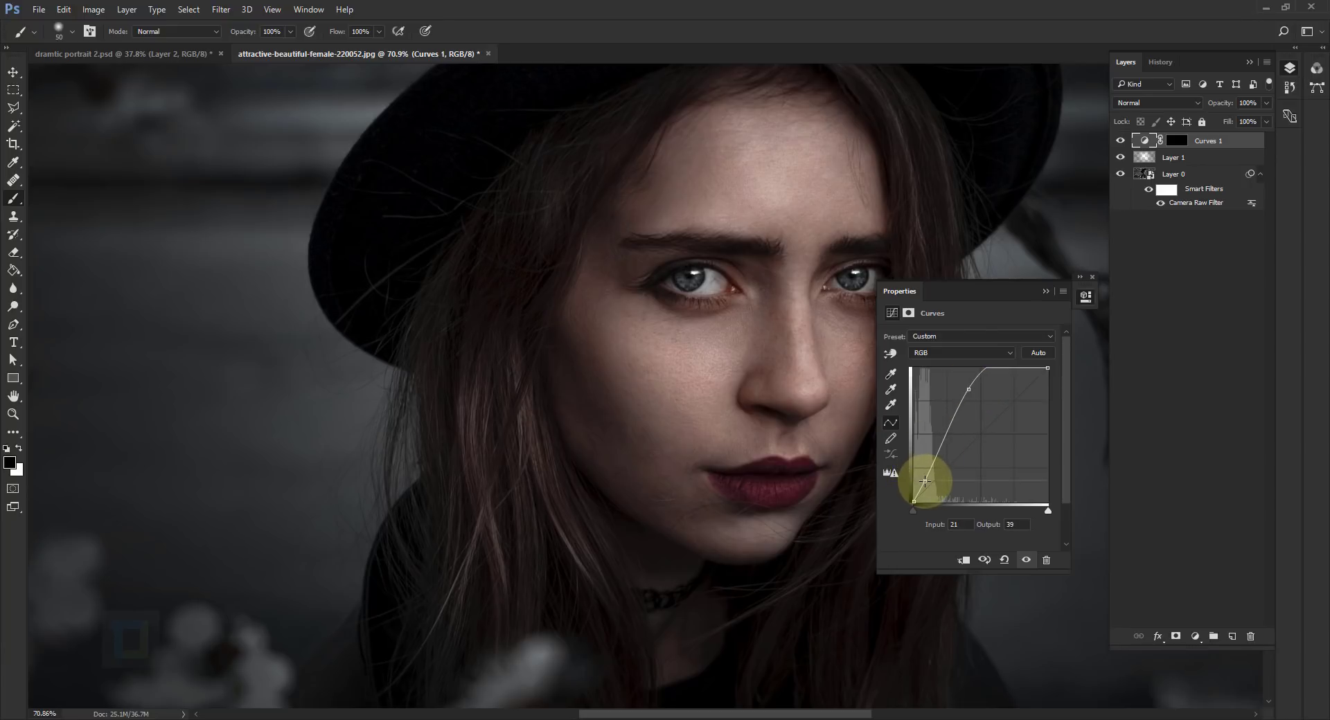
{"action": "left_click_drag", "start_coordinate": [925, 481], "coordinate": [930, 487]}
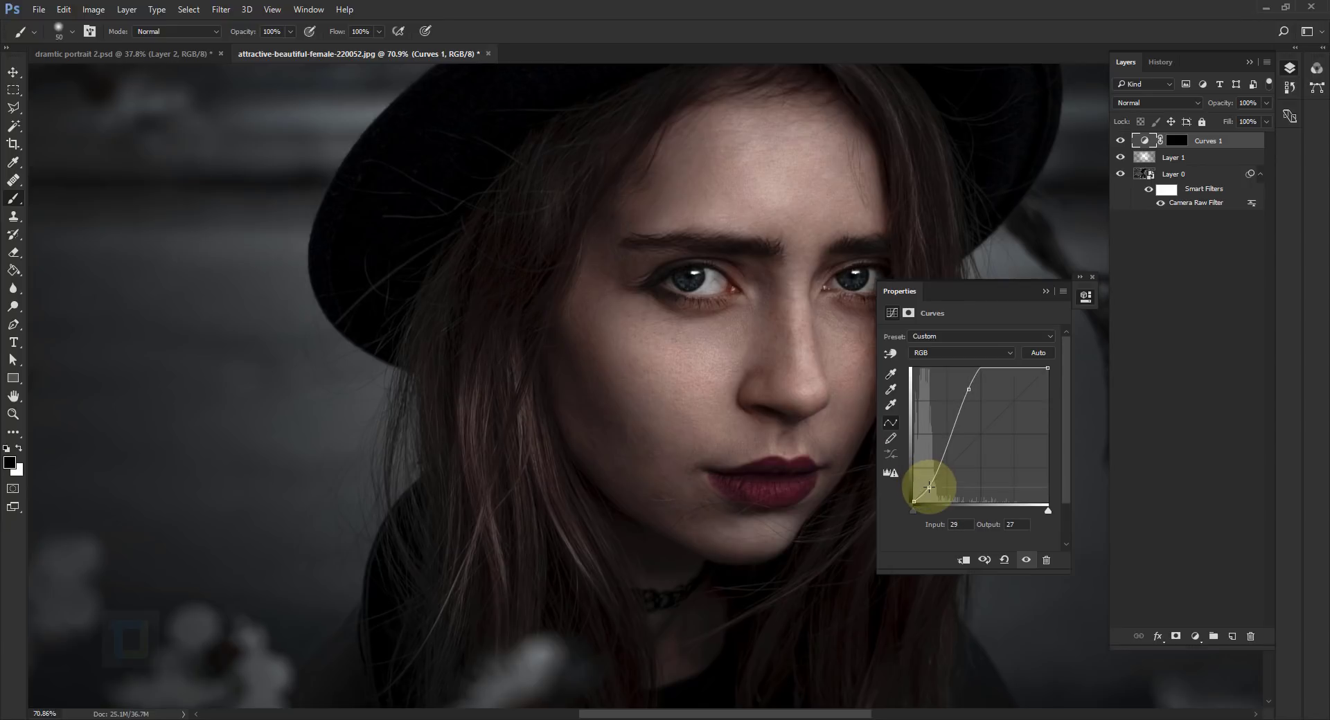
{"action": "left_click_drag", "start_coordinate": [968, 388], "coordinate": [977, 383]}
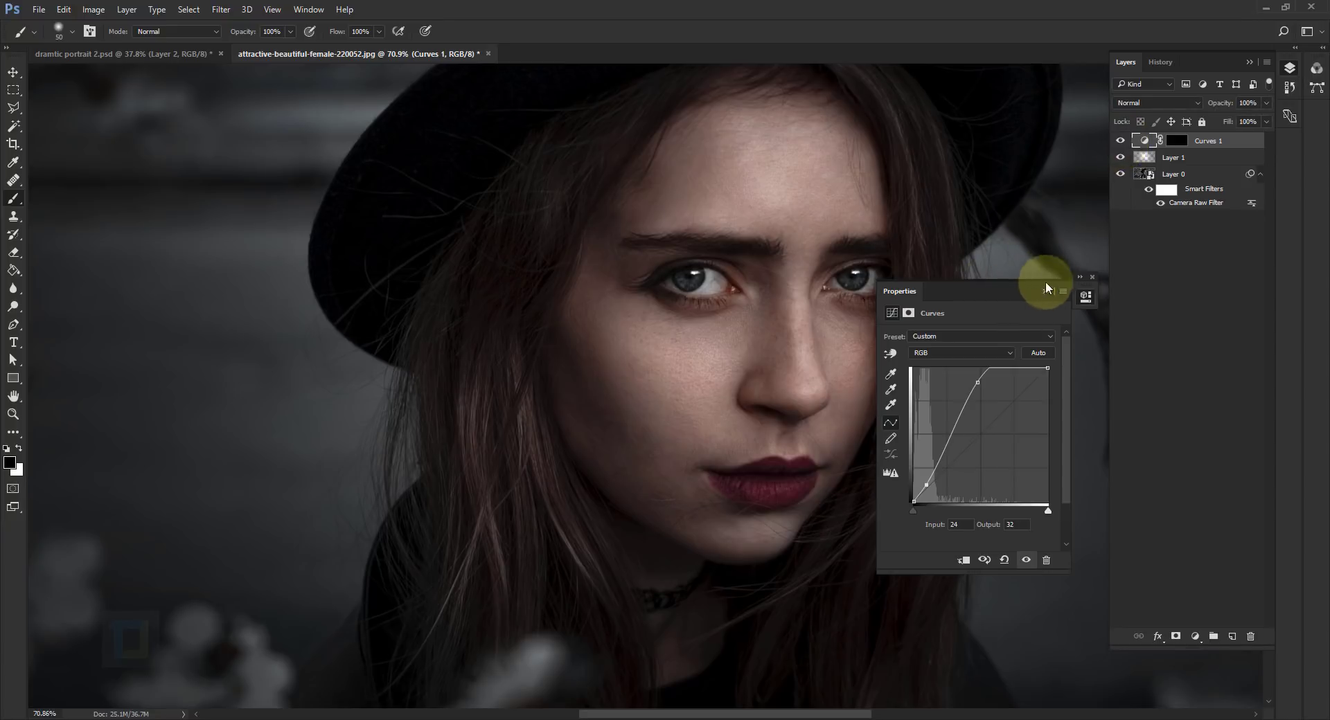
{"action": "left_click", "coordinate": [1092, 277]}
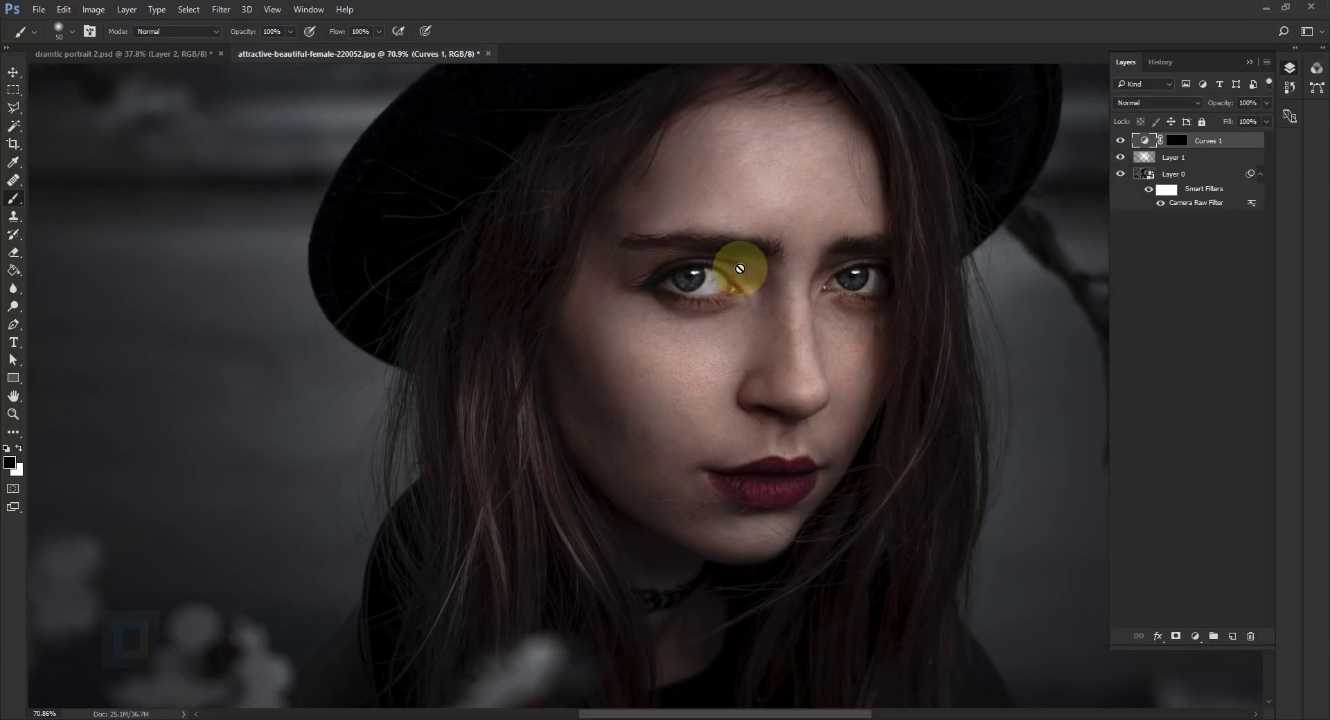
Paint black over both eyes on Layer 0's smart filter mask with a 60 px brush to hide the Camera Raw effect there.
{"action": "left_click", "coordinate": [1167, 190]}
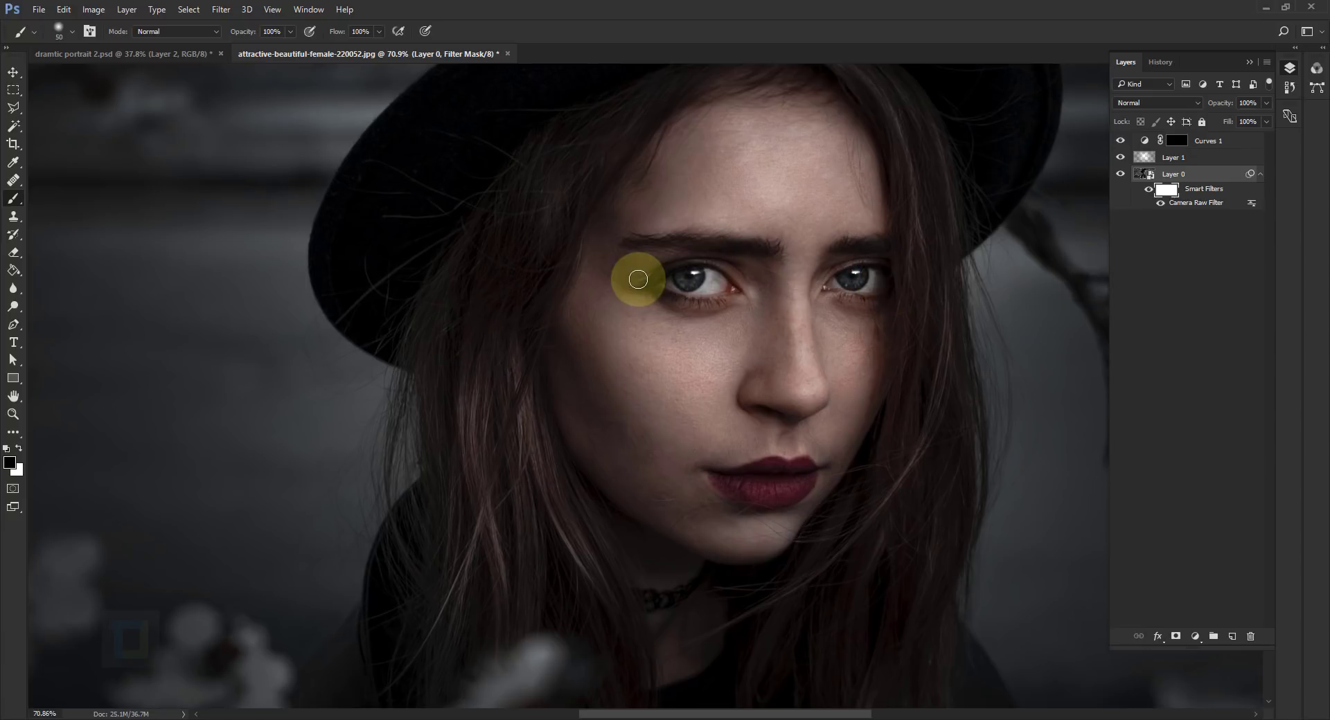
{"action": "scroll", "coordinate": [638, 279], "scroll_direction": "up", "scroll_amount": 3}
{"action": "mouse_move", "coordinate": [735, 284]}
{"action": "left_mouse_down"}
{"action": "mouse_move", "coordinate": [751, 280]}
{"action": "mouse_move", "coordinate": [675, 277]}
{"action": "left_mouse_up"}
{"action": "left_click_drag", "start_coordinate": [936, 274], "coordinate": [999, 279]}
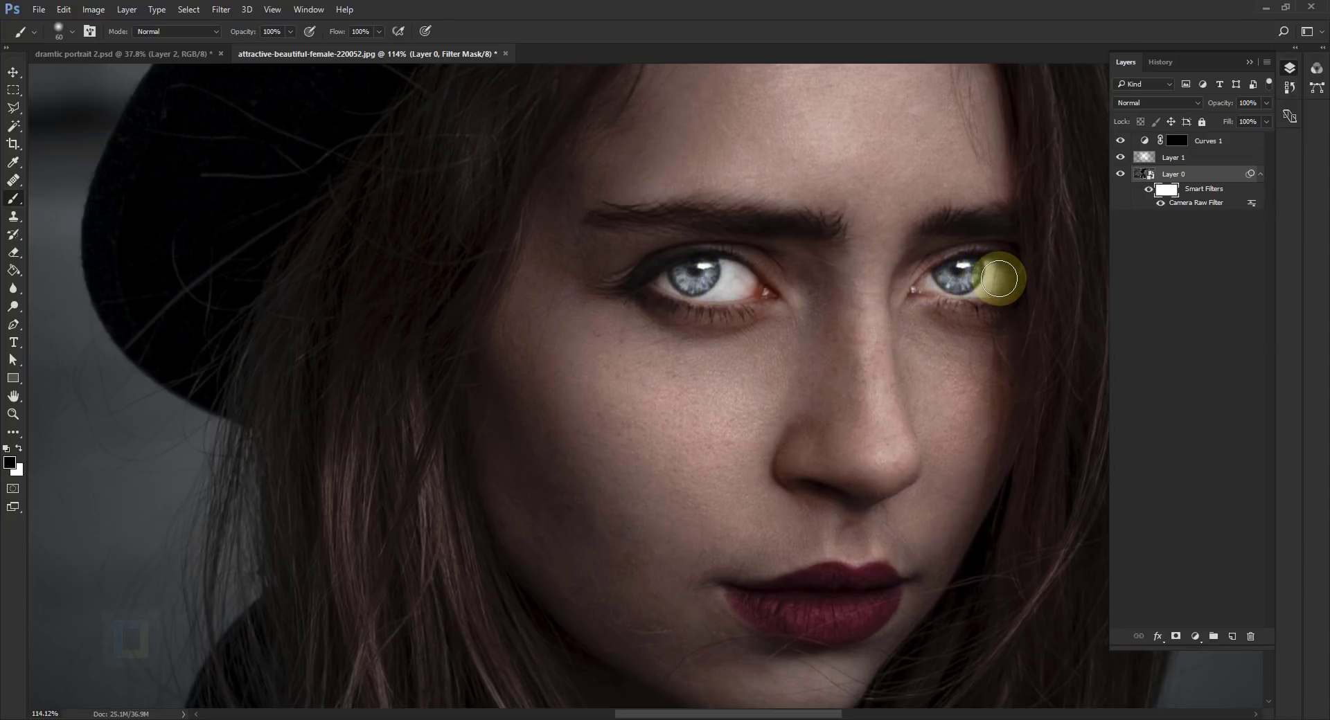
{"action": "scroll", "coordinate": [693, 306], "scroll_direction": "down", "scroll_amount": 6}
{"action": "scroll", "coordinate": [717, 363], "scroll_direction": "up", "scroll_amount": 2}
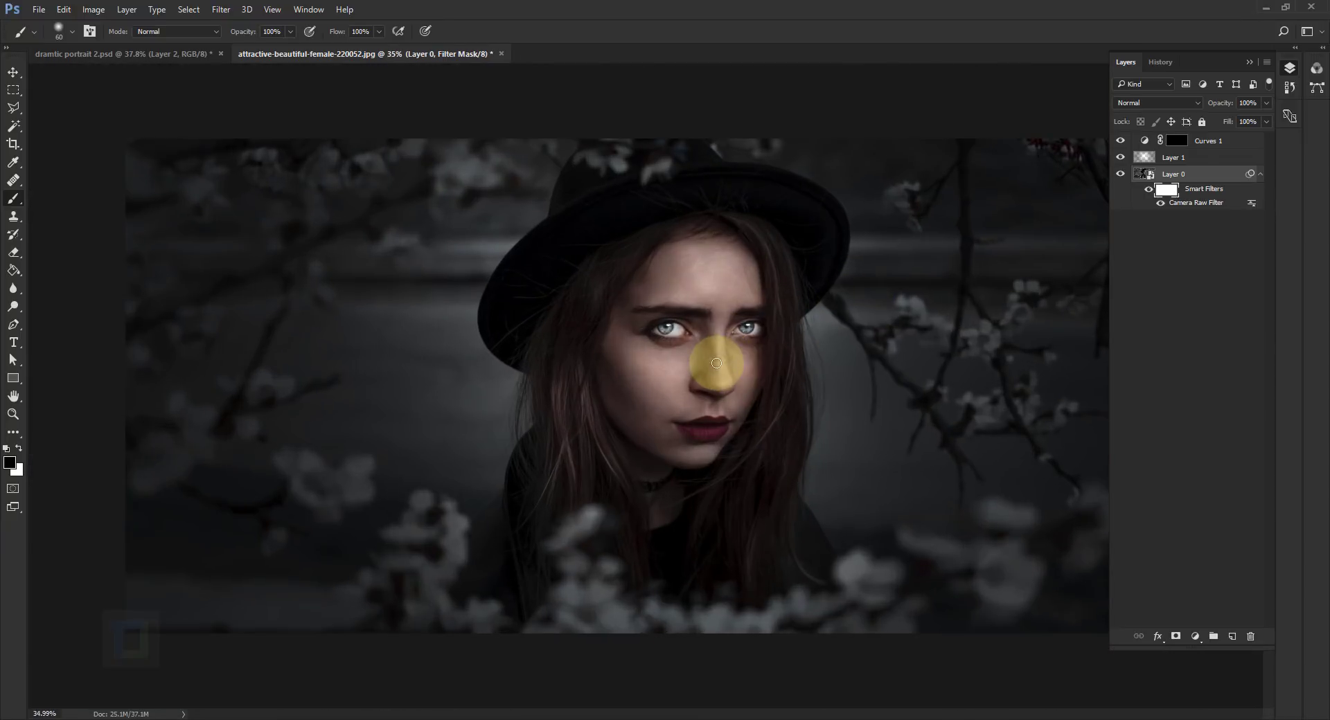
{"action": "scroll", "coordinate": [679, 343], "scroll_direction": "up", "scroll_amount": 3}
{"action": "scroll", "coordinate": [679, 346], "scroll_direction": "down", "scroll_amount": 2}
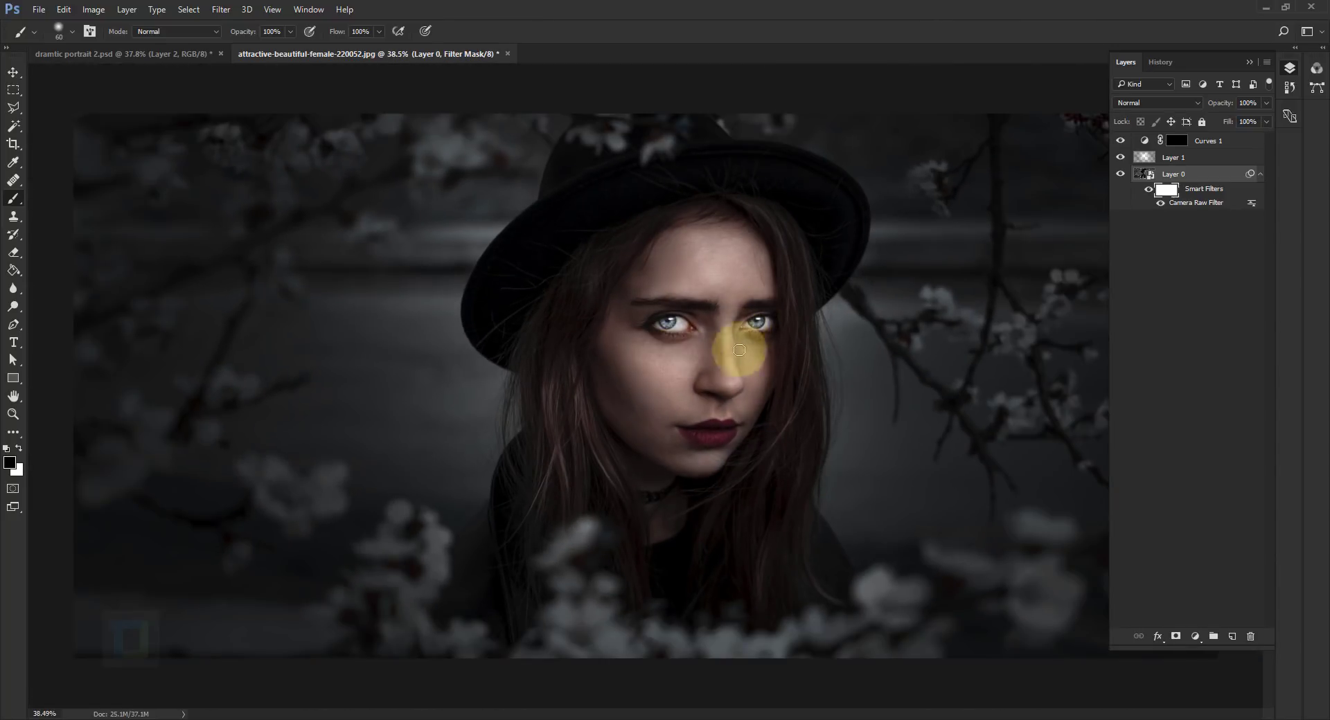
{"action": "left_click_drag", "start_coordinate": [742, 336], "coordinate": [749, 389]}
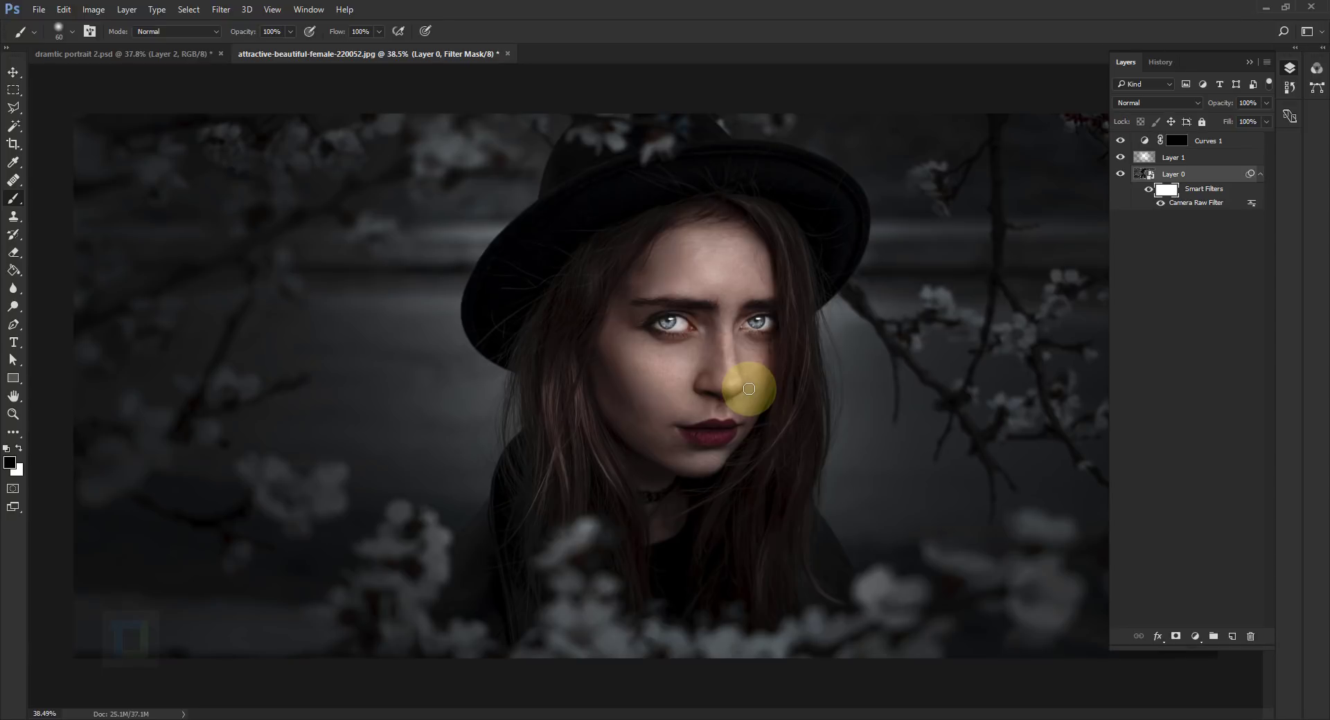
Switch the painting colour to white, select Curves 1 and compare the portrait with that adjustment hidden and shown.
{"action": "scroll", "coordinate": [609, 326], "scroll_direction": "up", "scroll_amount": 8}
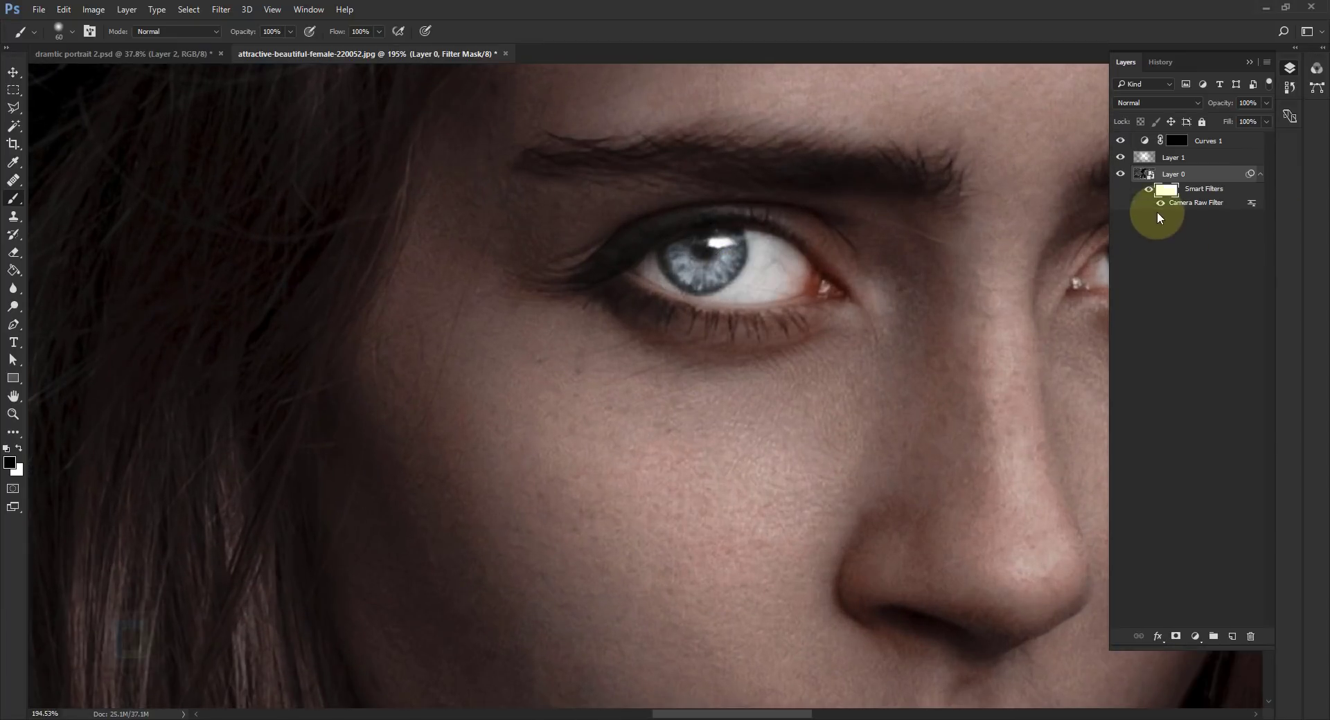
{"action": "left_click", "coordinate": [20, 449]}
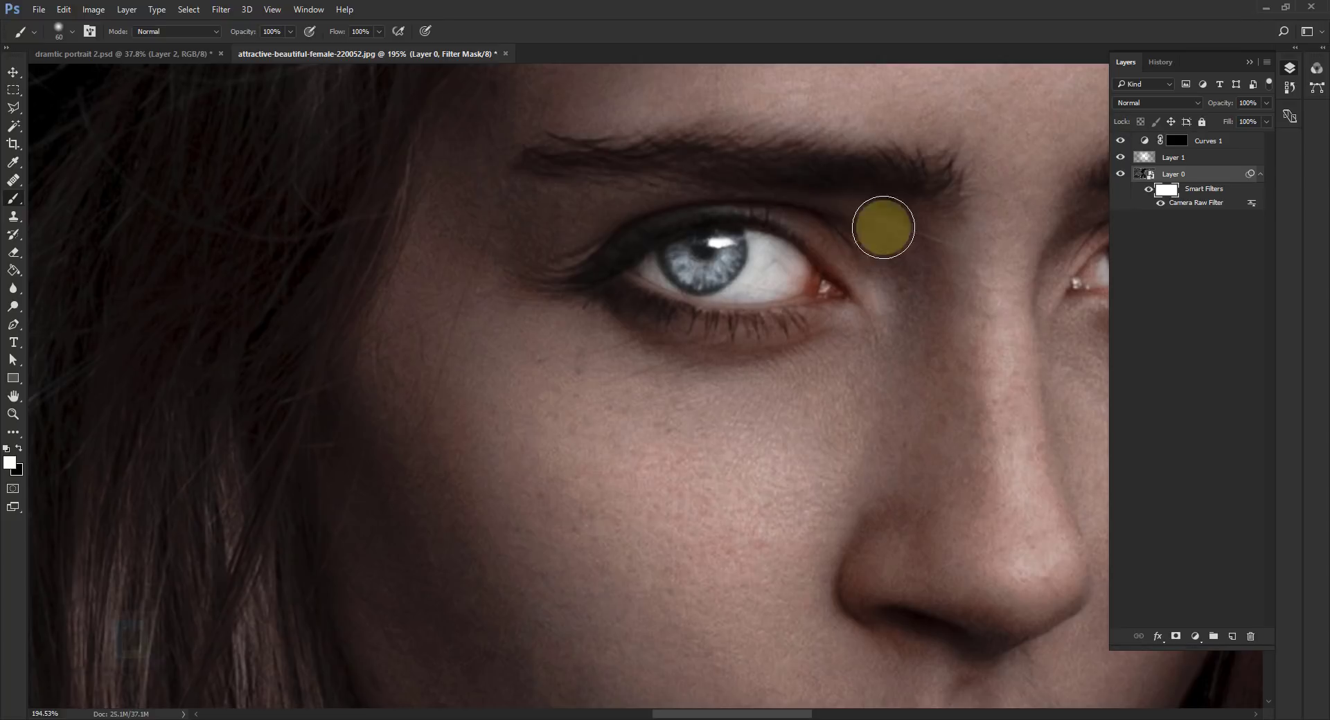
{"action": "scroll", "coordinate": [861, 213], "scroll_direction": "down", "scroll_amount": 6}
{"action": "scroll", "coordinate": [687, 393], "scroll_direction": "up", "scroll_amount": 5}
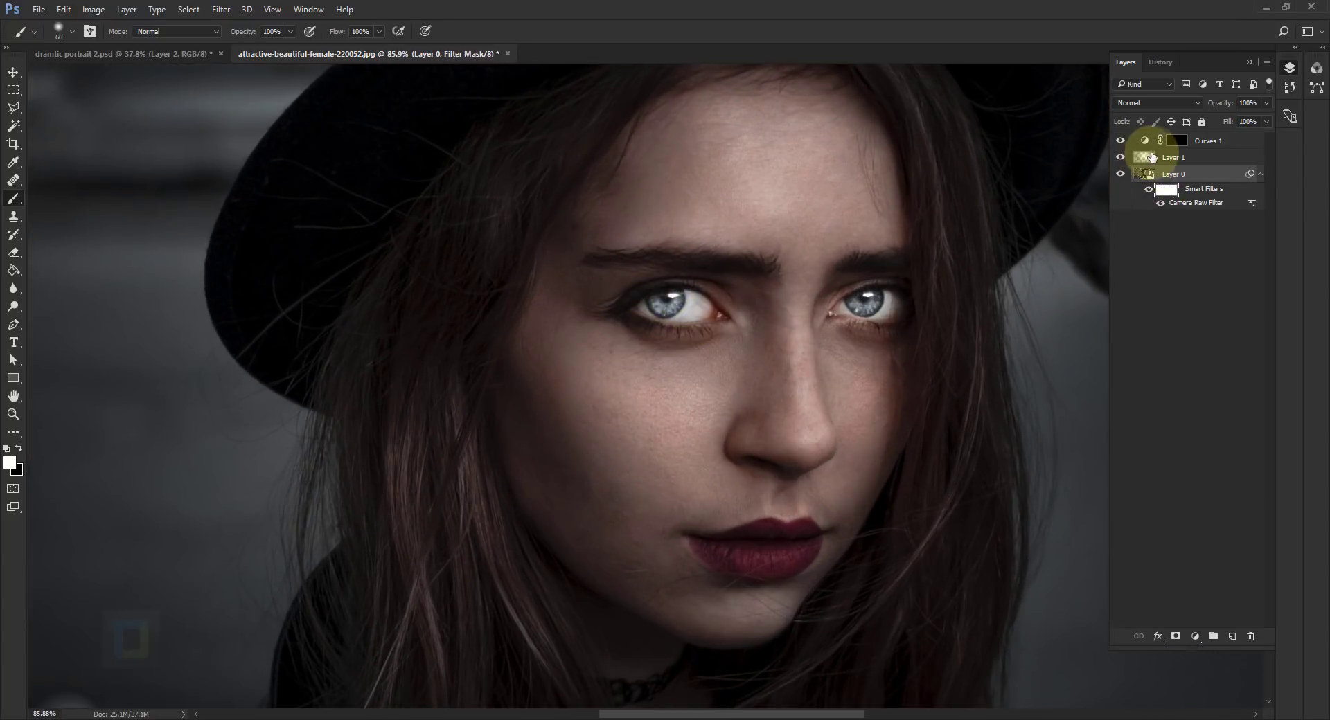
{"action": "left_click", "coordinate": [1147, 146]}
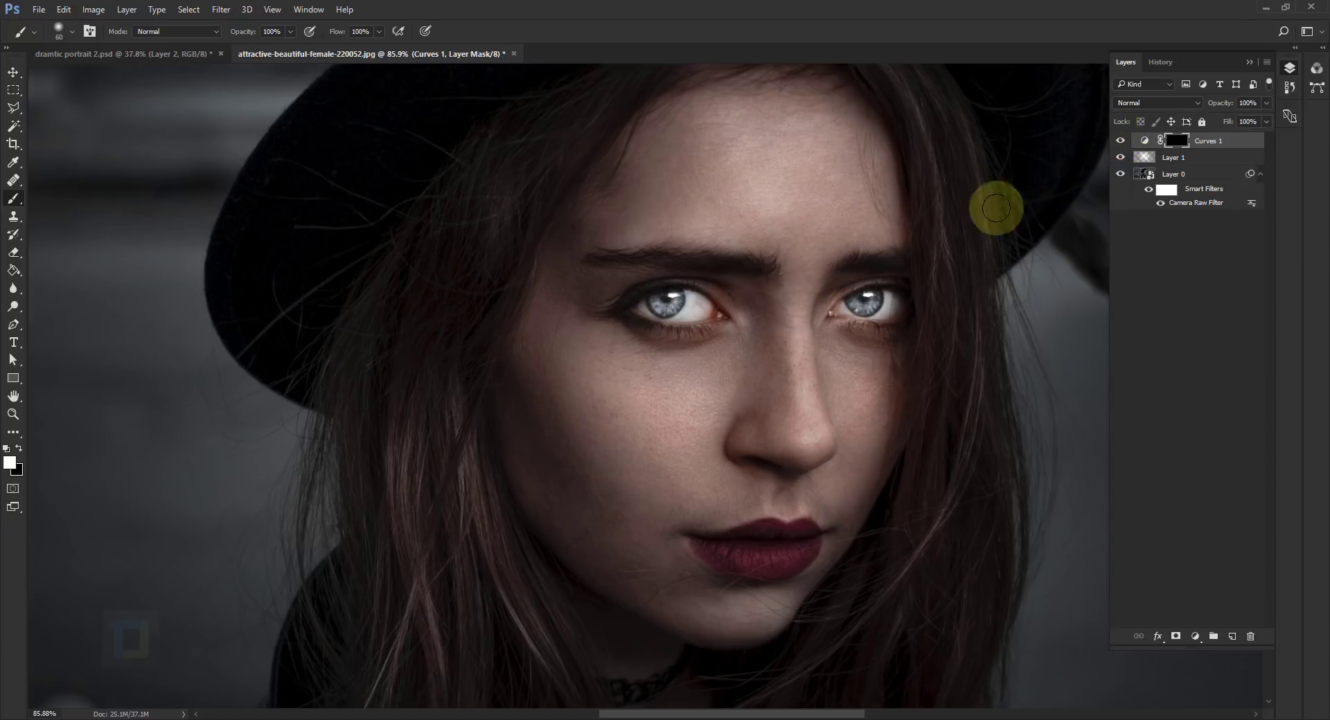
{"action": "left_click", "coordinate": [1120, 141]}
{"action": "left_click", "coordinate": [1120, 141]}
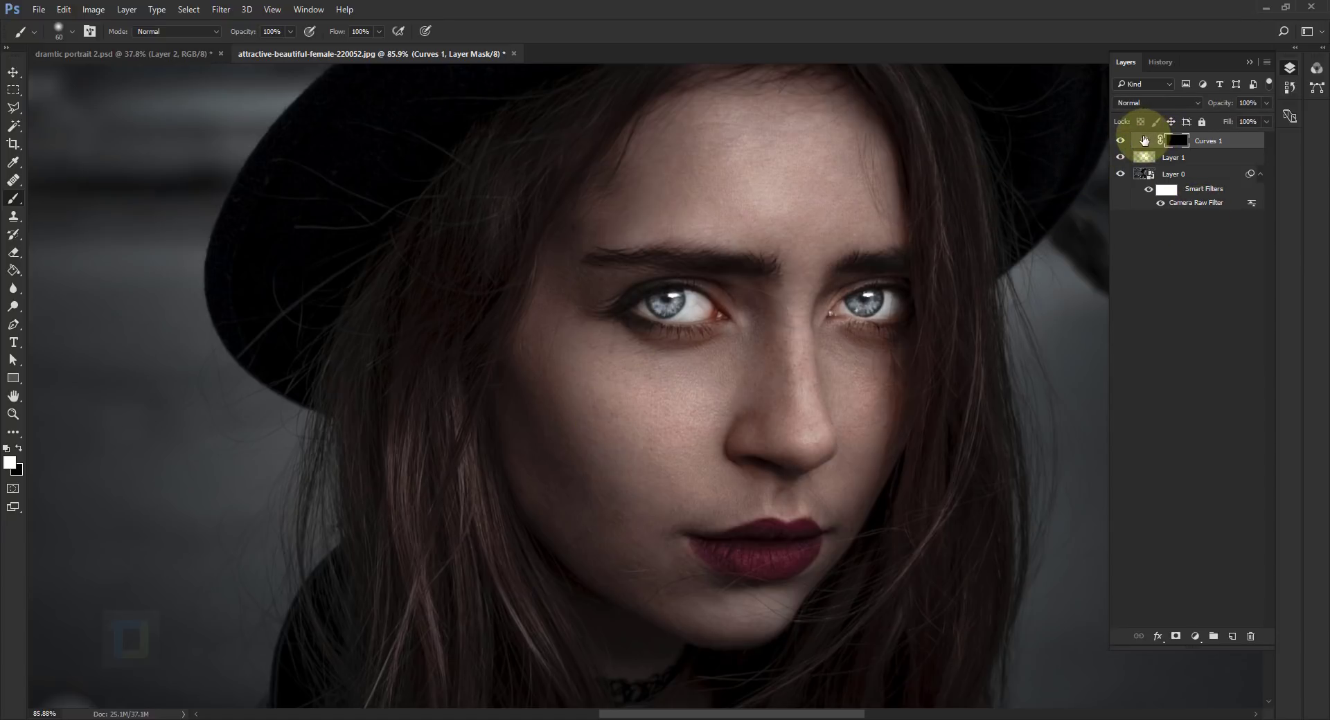
Lower the shadow point of the Curves 1 RGB curve to input 28, output 25.
{"action": "double_click", "coordinate": [1144, 141]}
{"action": "left_click_drag", "start_coordinate": [971, 295], "coordinate": [1092, 250]}
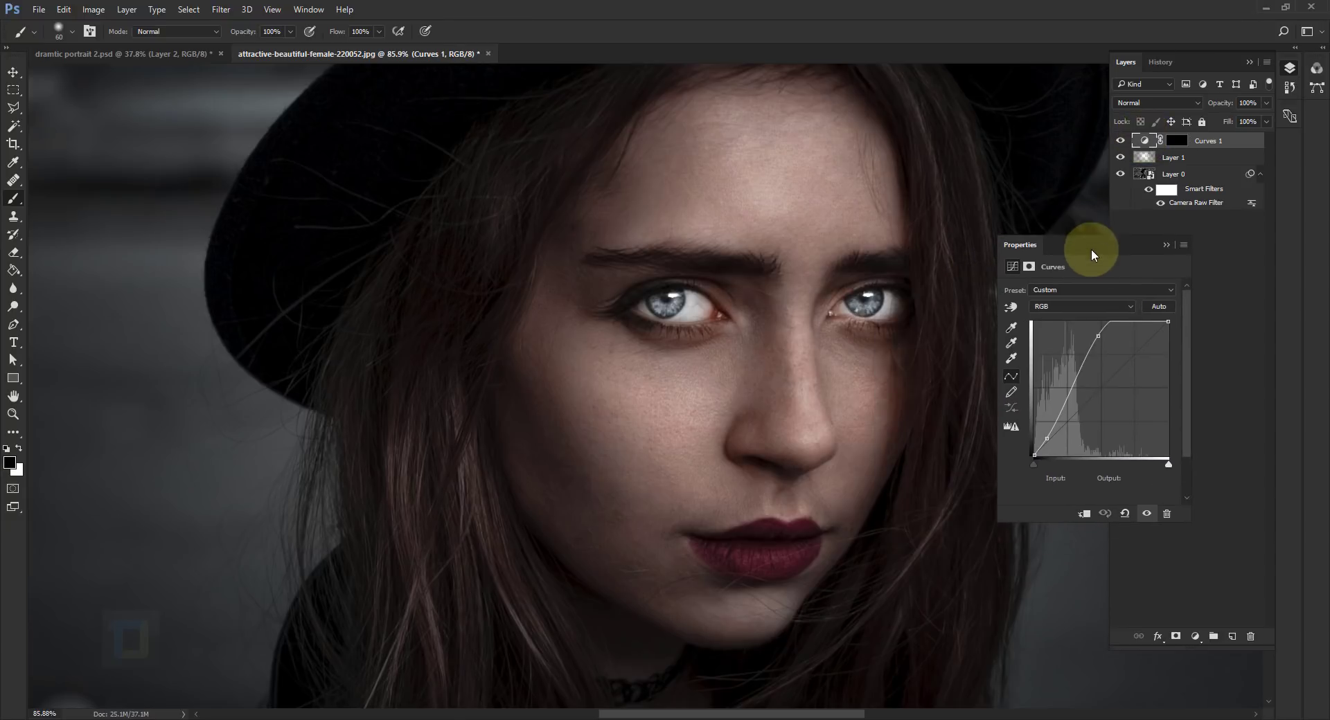
{"action": "left_click_drag", "start_coordinate": [1048, 437], "coordinate": [1051, 441]}
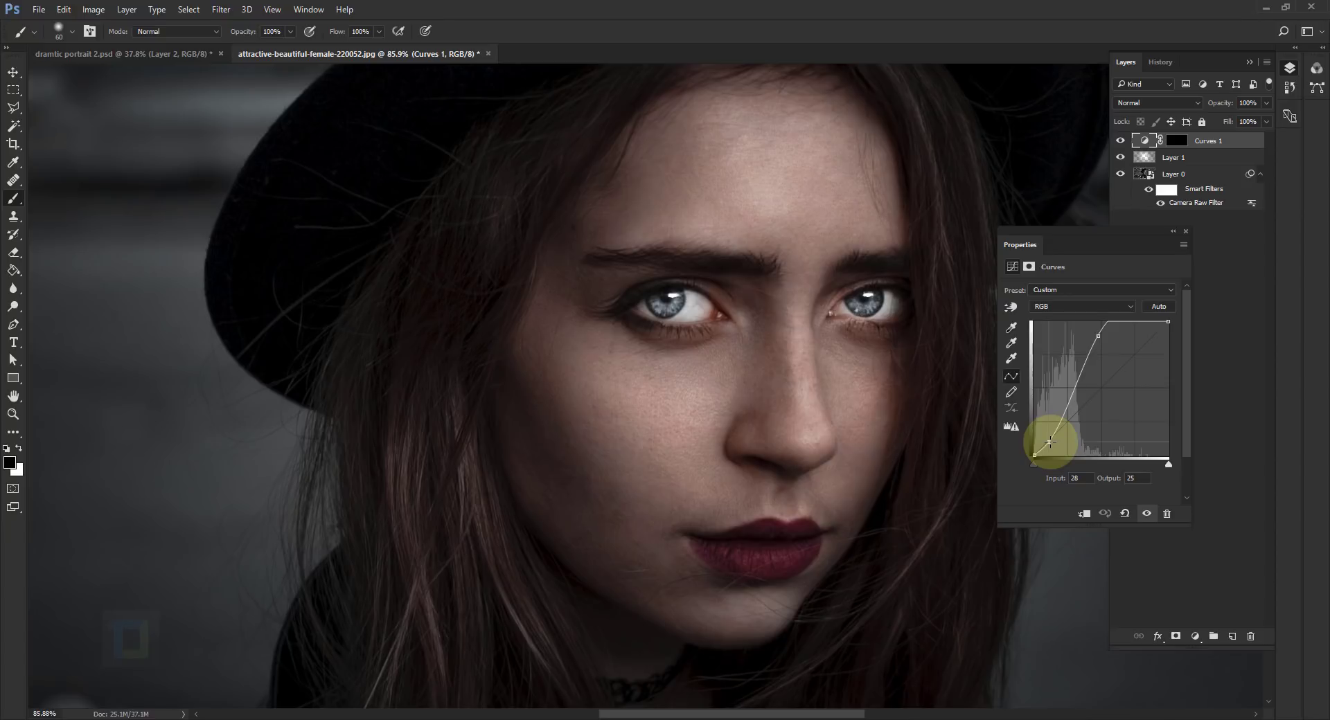
{"action": "left_click", "coordinate": [1185, 231]}
{"action": "key", "text": "ctrl+0"}
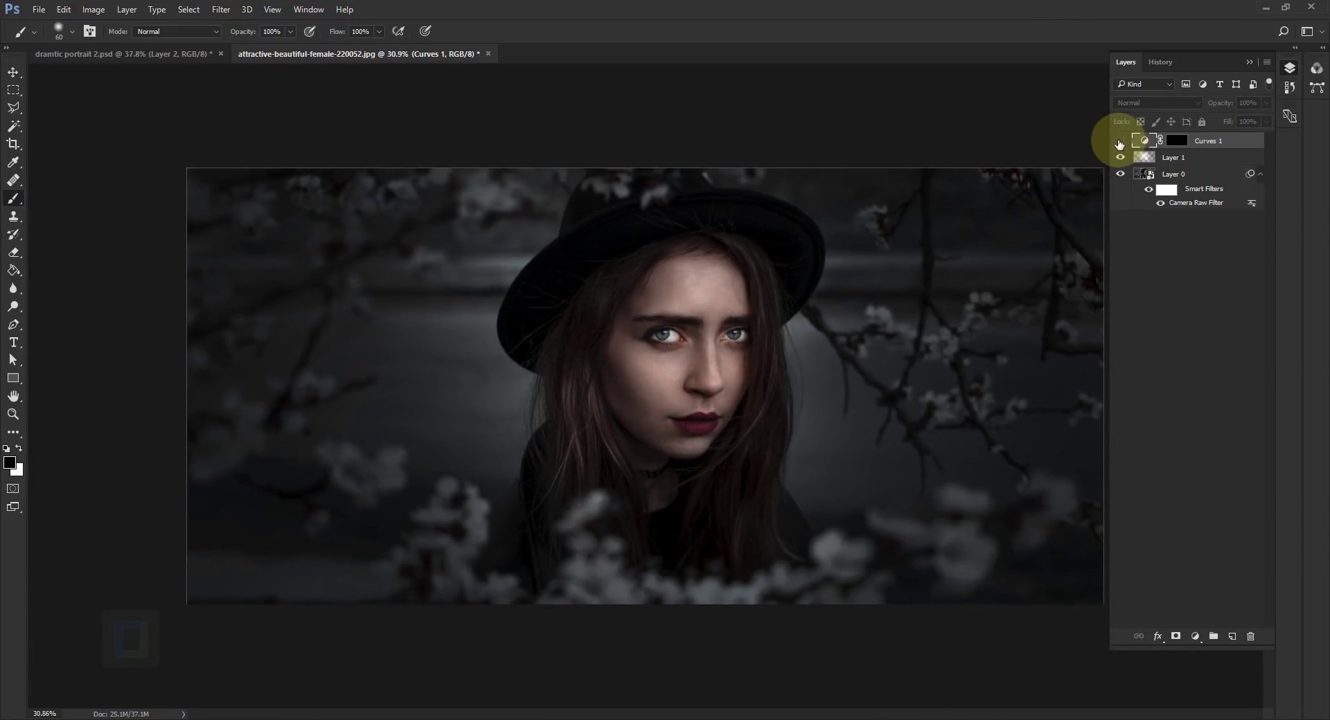
{"action": "scroll", "coordinate": [675, 377], "scroll_direction": "up", "scroll_amount": 1}
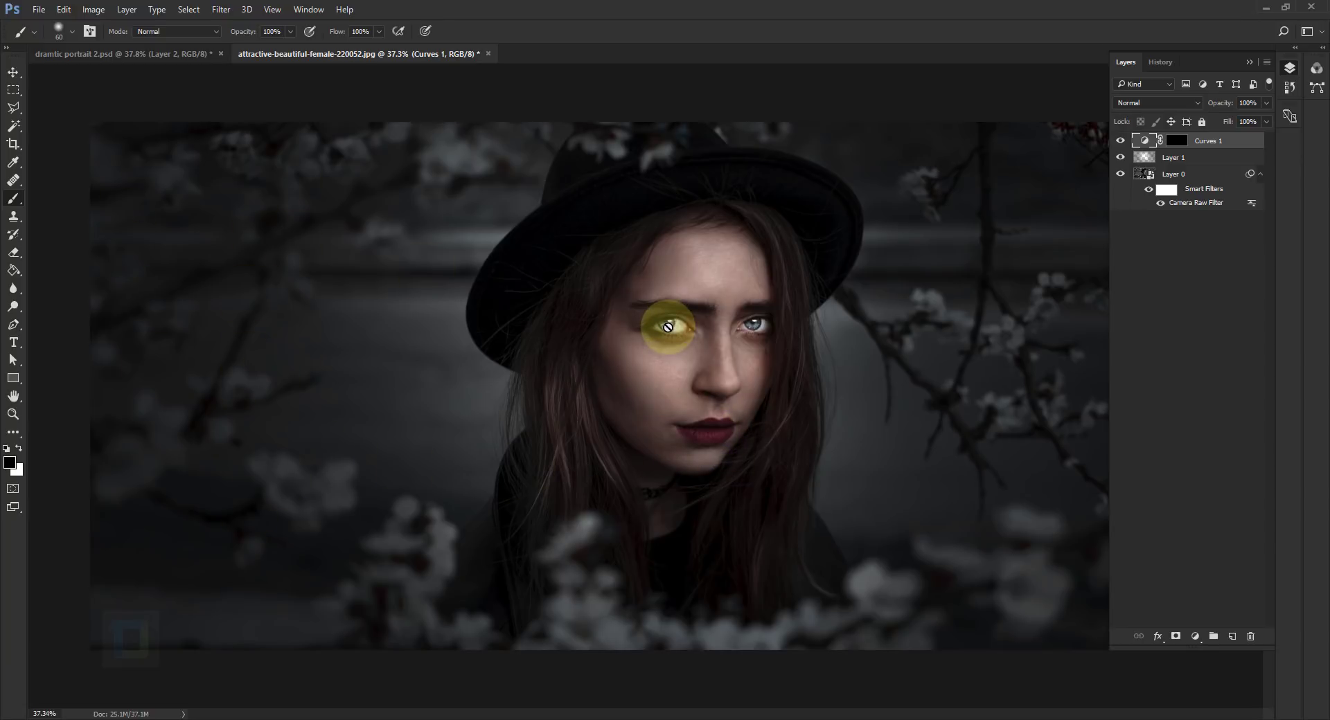
Add a Hue/Saturation adjustment layer with Hue -147 and Saturation +36, and invert its layer mask to black.
{"action": "left_click", "coordinate": [1194, 636]}
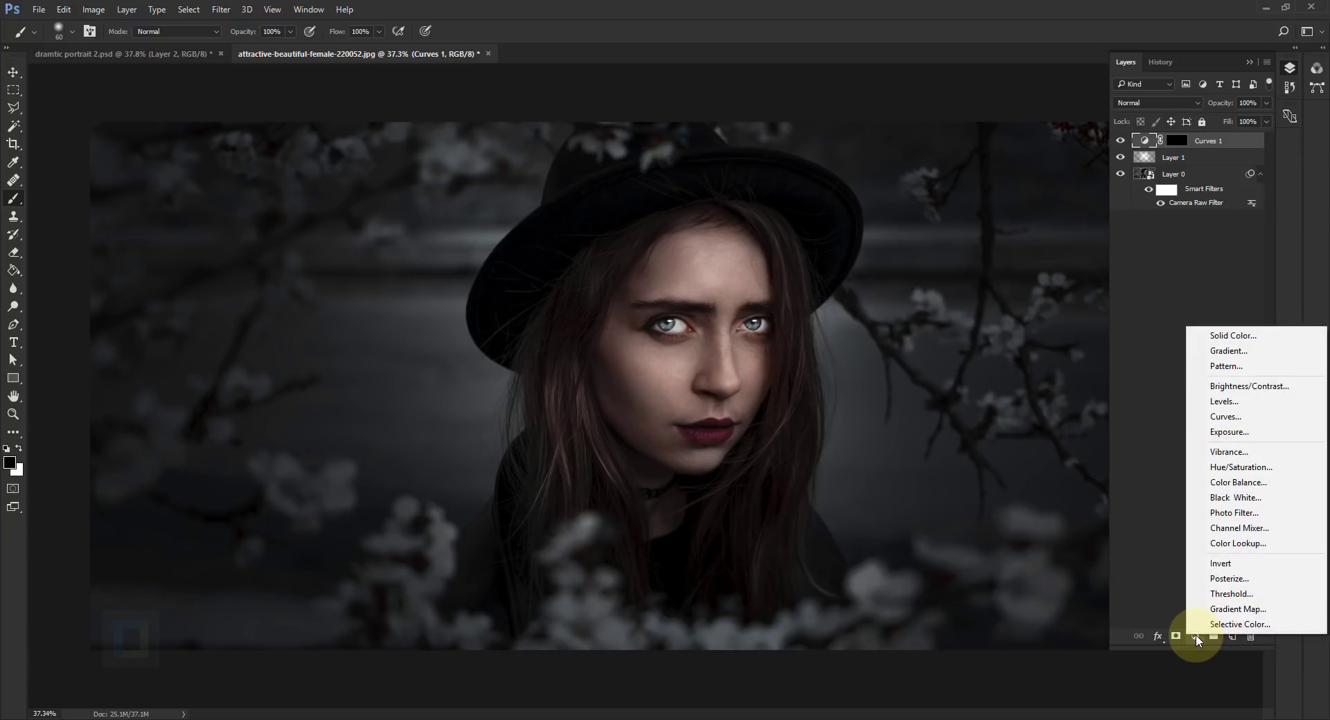
{"action": "left_click", "coordinate": [1238, 468]}
{"action": "left_click_drag", "start_coordinate": [1075, 338], "coordinate": [1034, 339]}
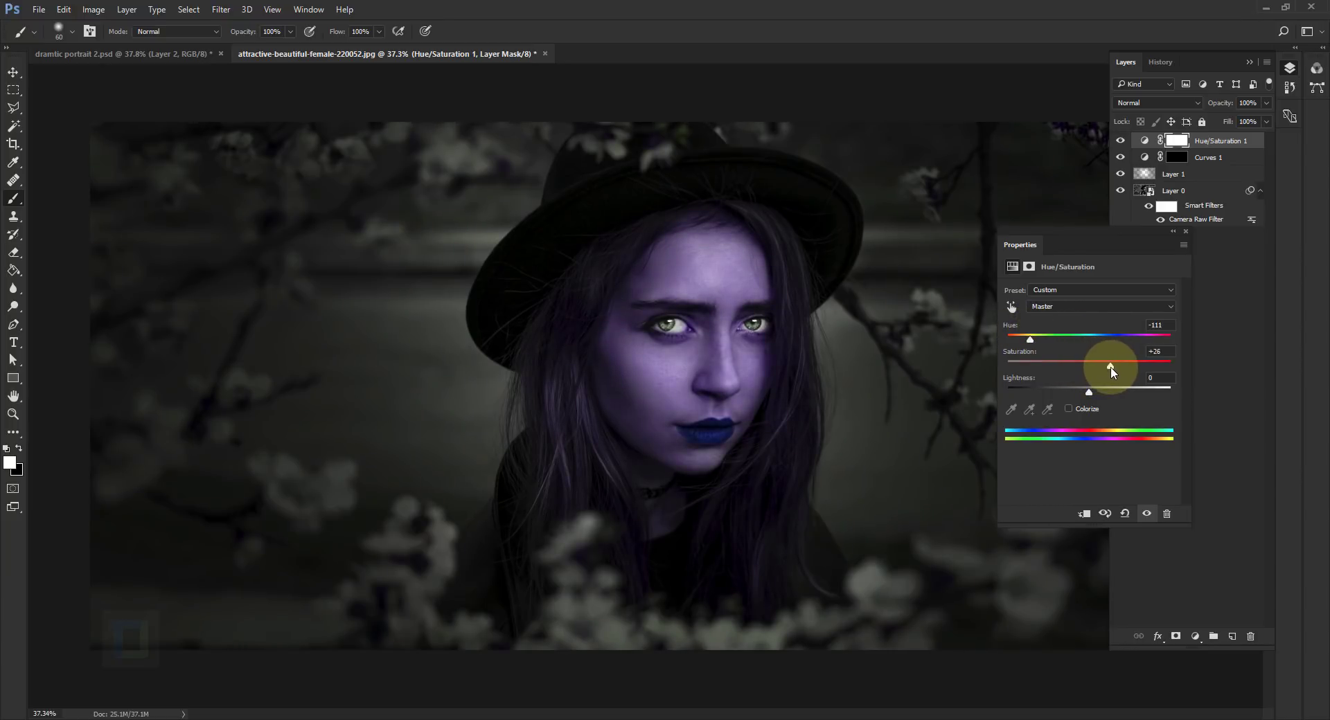
{"action": "left_click_drag", "start_coordinate": [1044, 338], "coordinate": [1018, 339]}
{"action": "left_click", "coordinate": [1178, 142]}
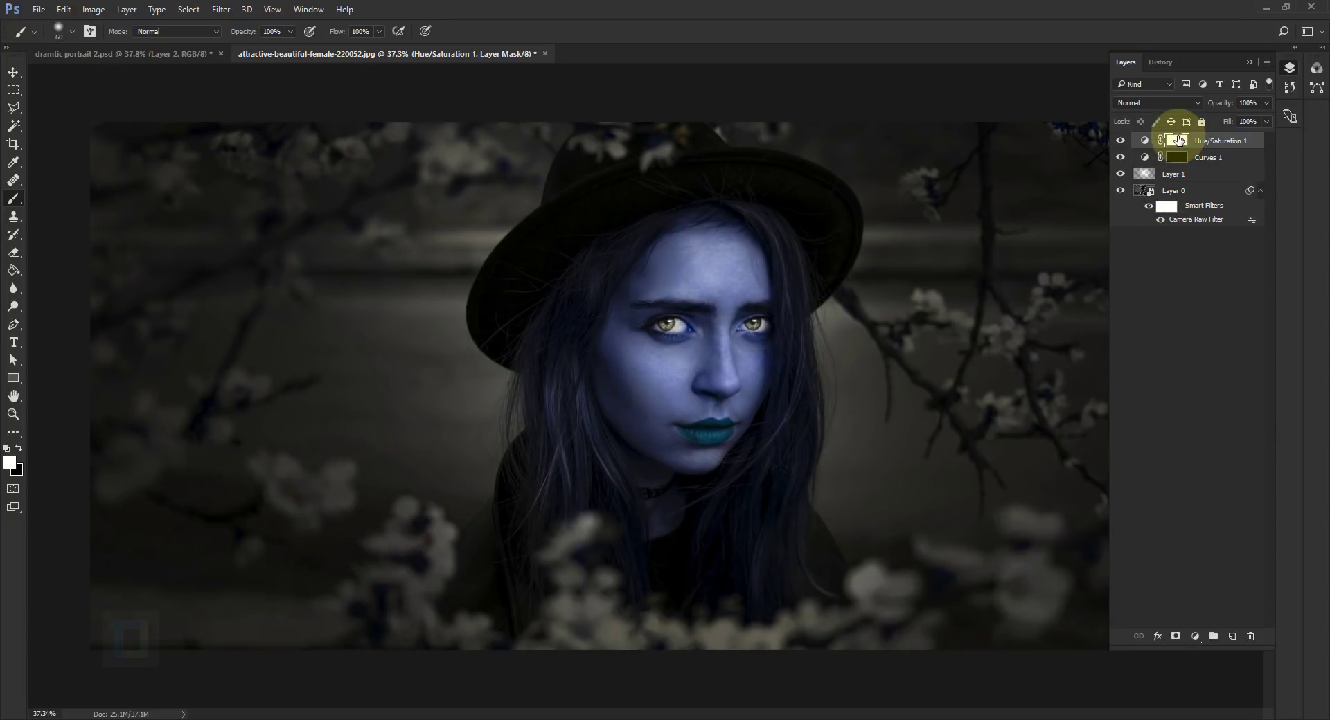
{"action": "key", "text": "ctrl+i"}
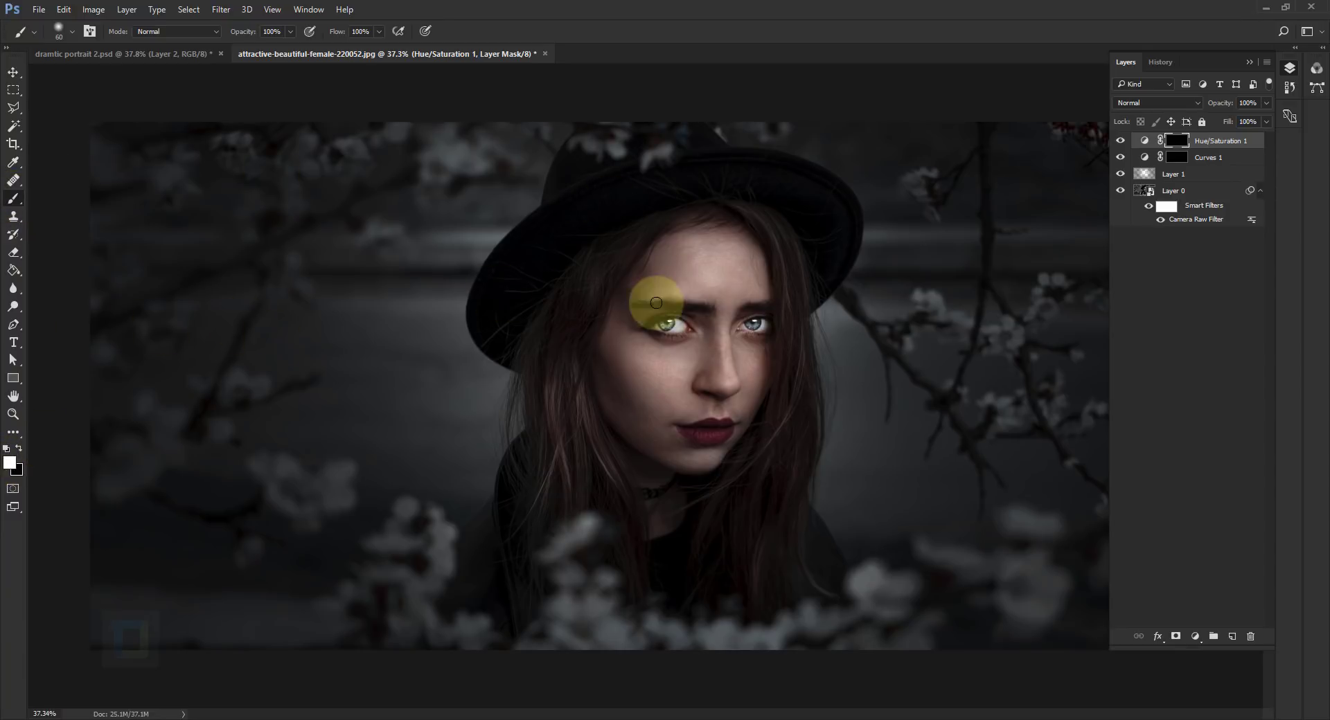
Recolour the iris of the eye on the photo's left by painting white on the Hue/Saturation mask with a 45 px brush.
{"action": "scroll", "coordinate": [672, 324], "scroll_direction": "up", "scroll_amount": 3}
{"action": "scroll", "coordinate": [683, 325], "scroll_direction": "up", "scroll_amount": 4}
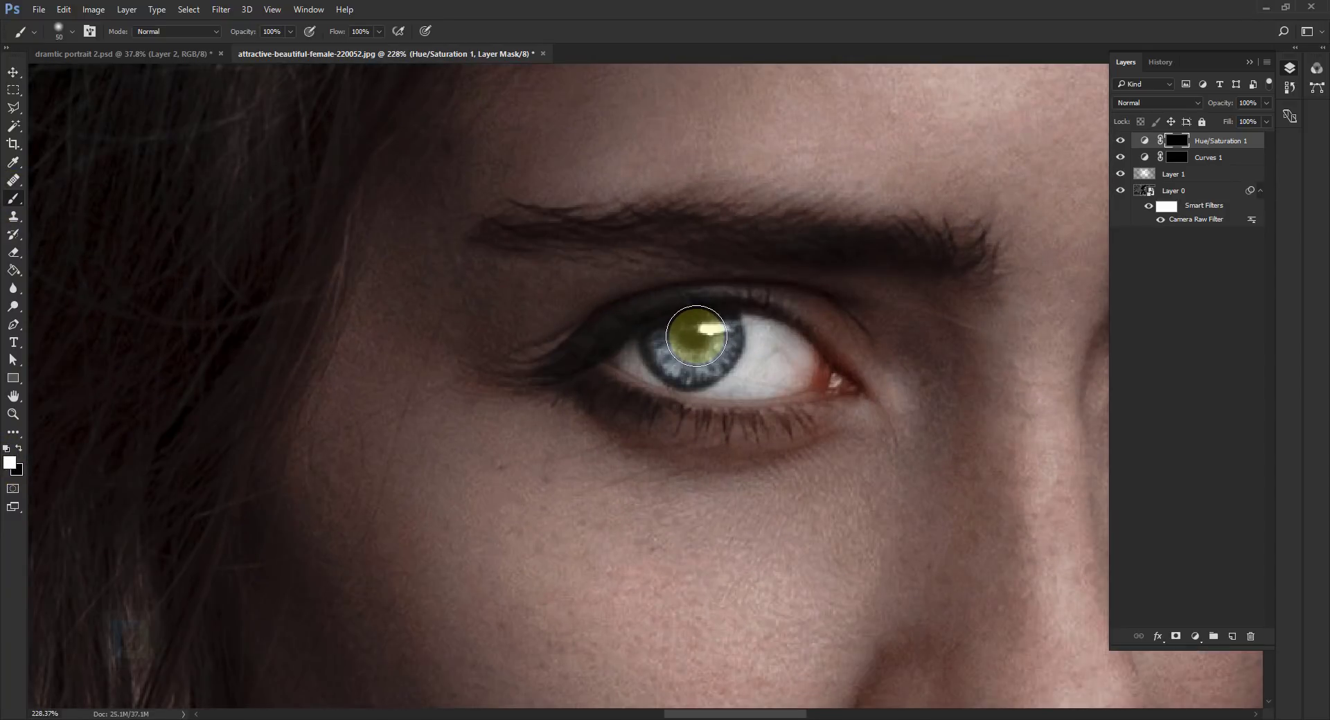
{"action": "scroll", "coordinate": [697, 336], "scroll_direction": "up", "scroll_amount": 1}
{"action": "key", "text": "bracketleft"}
{"action": "left_click_drag", "start_coordinate": [690, 346], "coordinate": [713, 325]}
{"action": "left_click", "coordinate": [704, 321]}
{"action": "scroll", "coordinate": [706, 326], "scroll_direction": "down", "scroll_amount": 2}
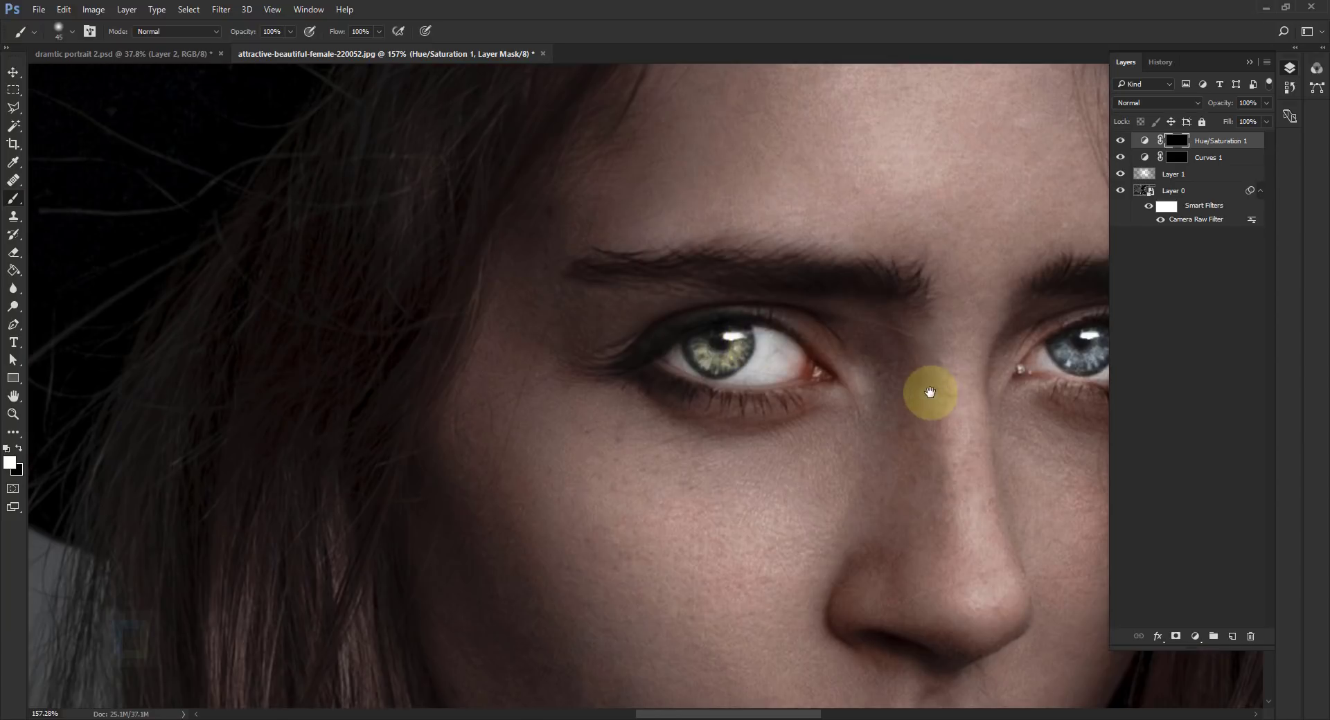
Recolour the iris of the eye on the photo's right on the Hue/Saturation mask and clean the overspill below it with black.
{"action": "left_click_drag", "start_coordinate": [935, 393], "coordinate": [550, 386]}
{"action": "scroll", "coordinate": [699, 357], "scroll_direction": "up", "scroll_amount": 2}
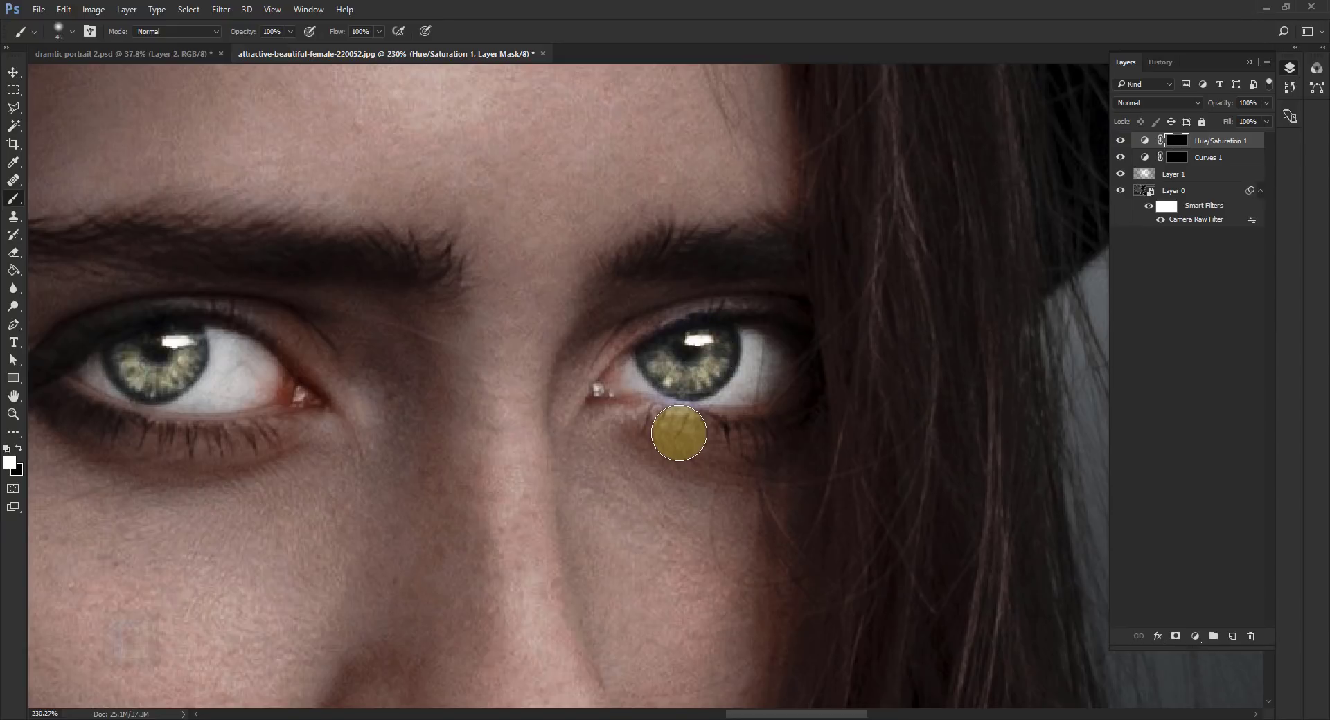
{"action": "key", "text": "x"}
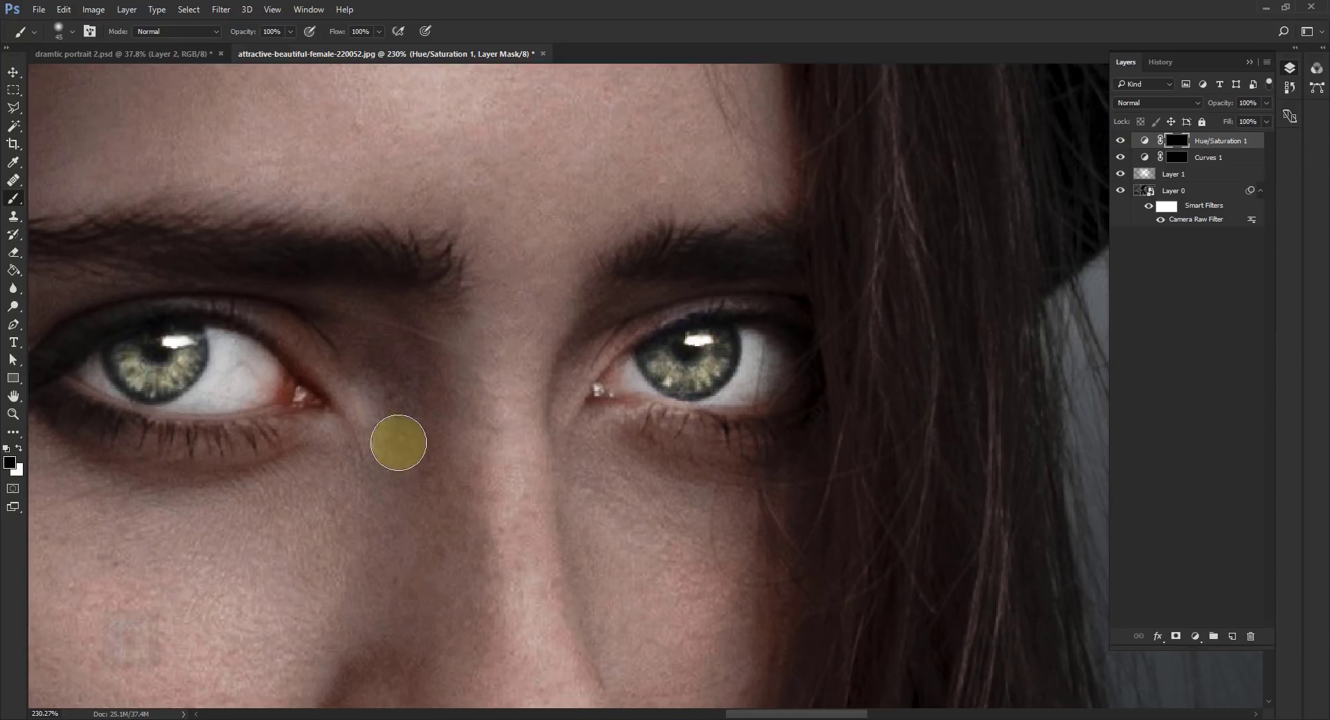
{"action": "scroll", "coordinate": [416, 362], "scroll_direction": "left", "scroll_amount": 3}
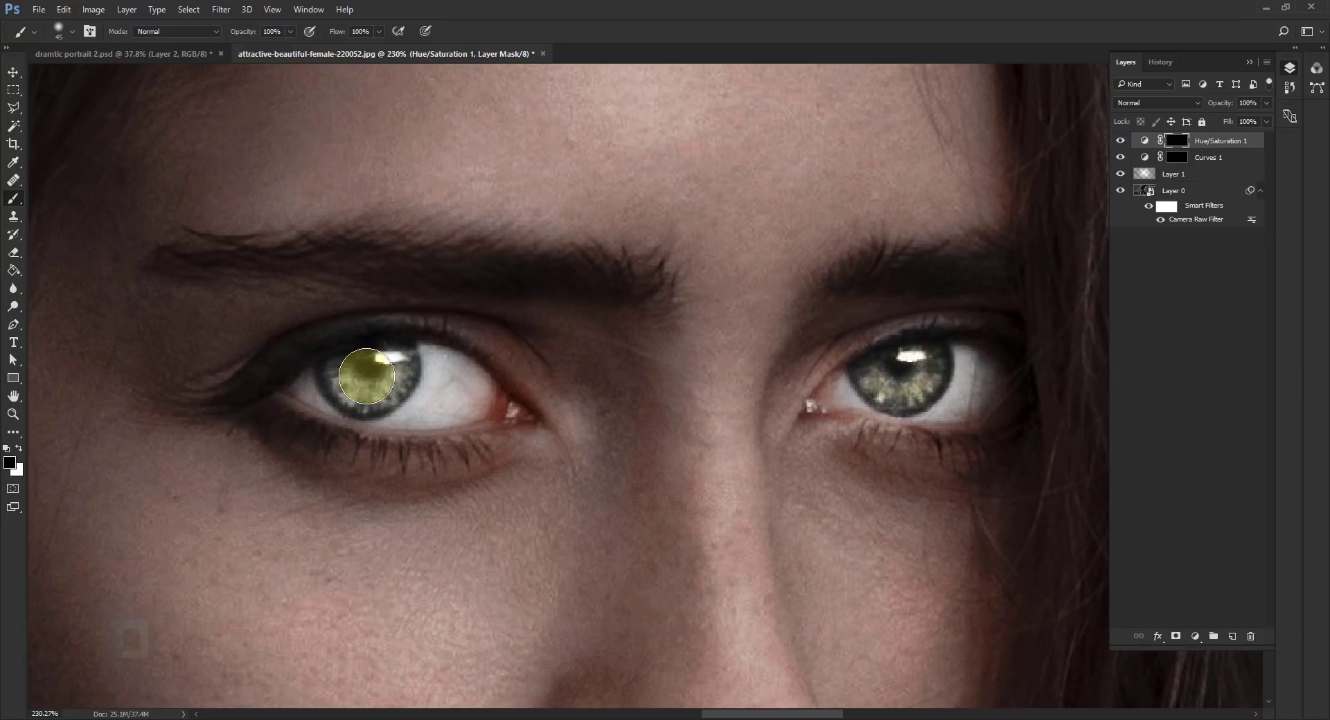
{"action": "left_click", "coordinate": [19, 449]}
{"action": "scroll", "coordinate": [569, 377], "scroll_direction": "down", "scroll_amount": 8}
{"action": "left_click_drag", "start_coordinate": [627, 362], "coordinate": [766, 288]}
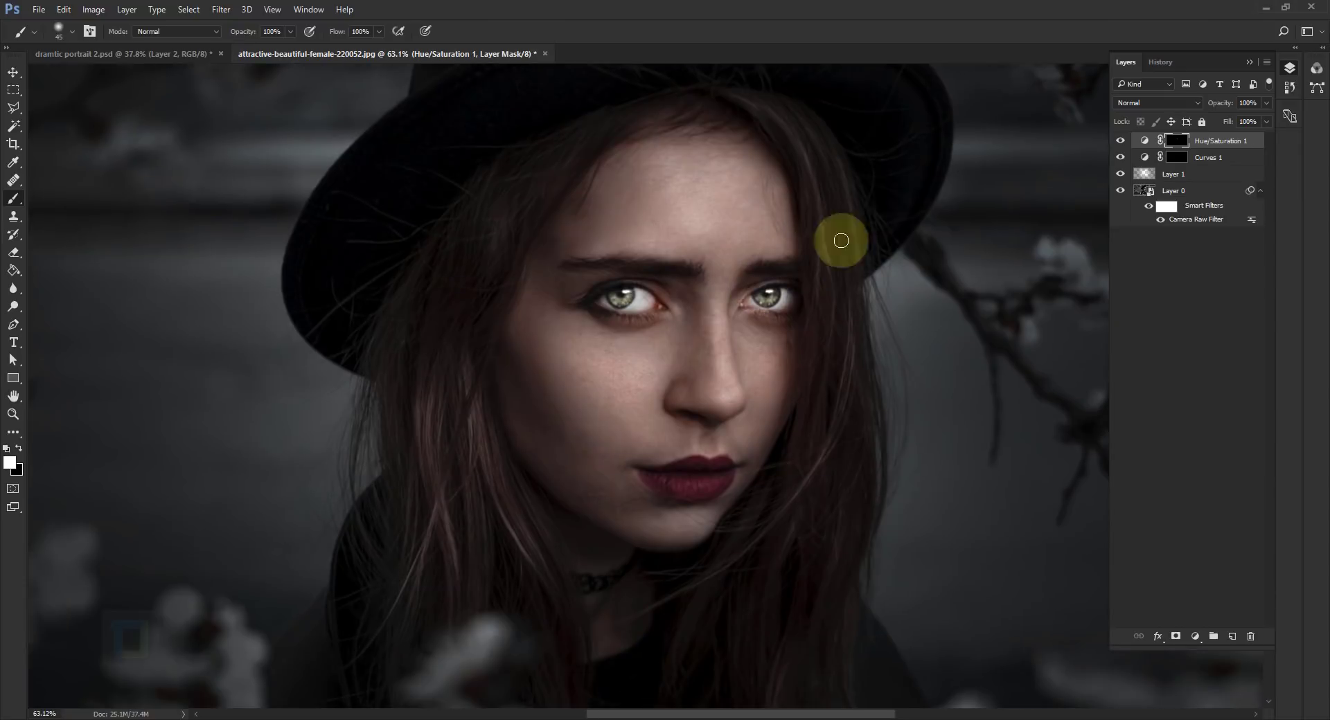
Set the Hue/Saturation 1 adjustment to Hue -105 and Saturation +40, and compare the image with and without both eye adjustment layers.
{"action": "double_click", "coordinate": [1143, 141]}
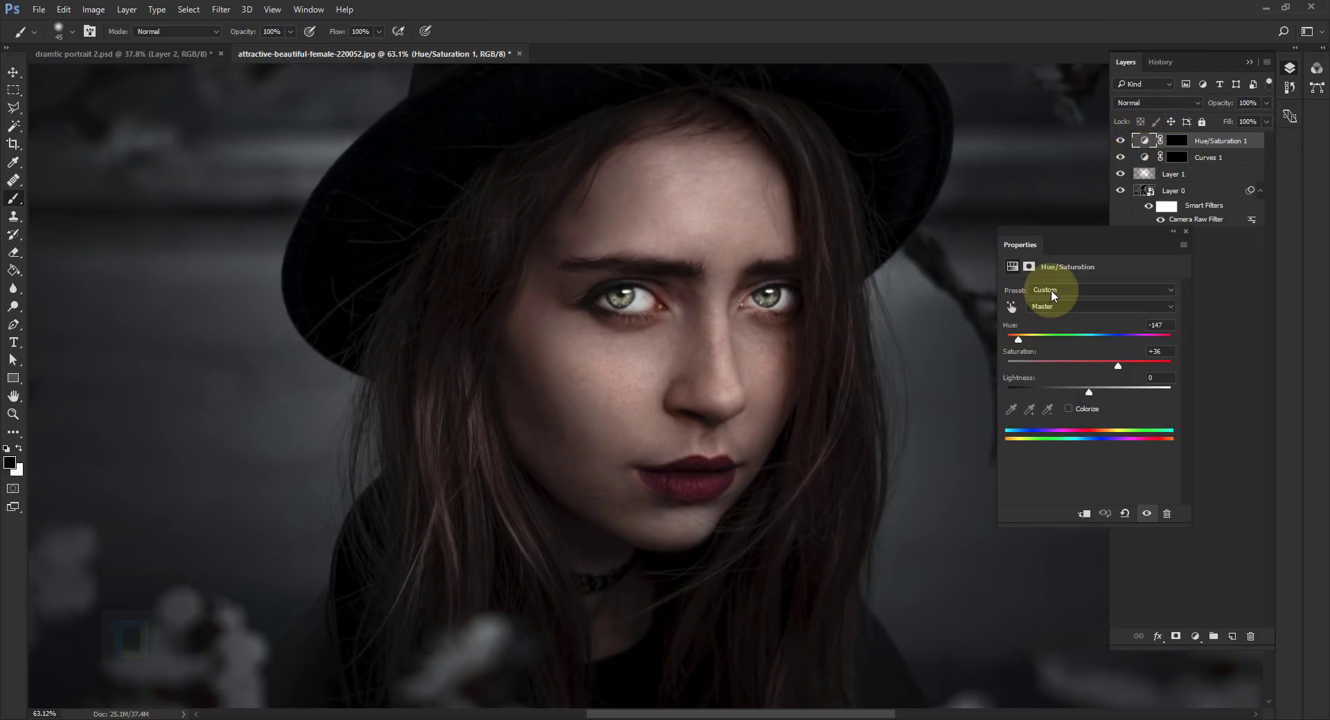
{"action": "left_click_drag", "start_coordinate": [1019, 340], "coordinate": [1032, 344]}
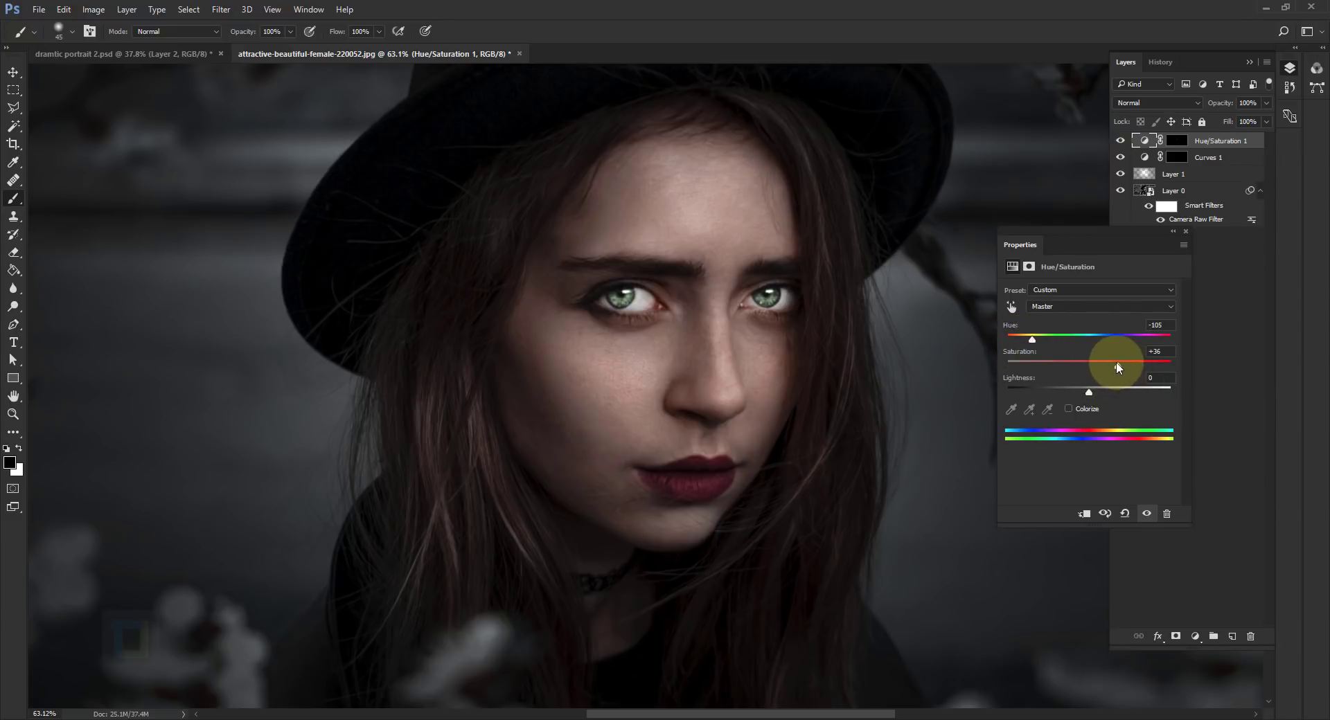
{"action": "left_click_drag", "start_coordinate": [1118, 367], "coordinate": [1125, 371]}
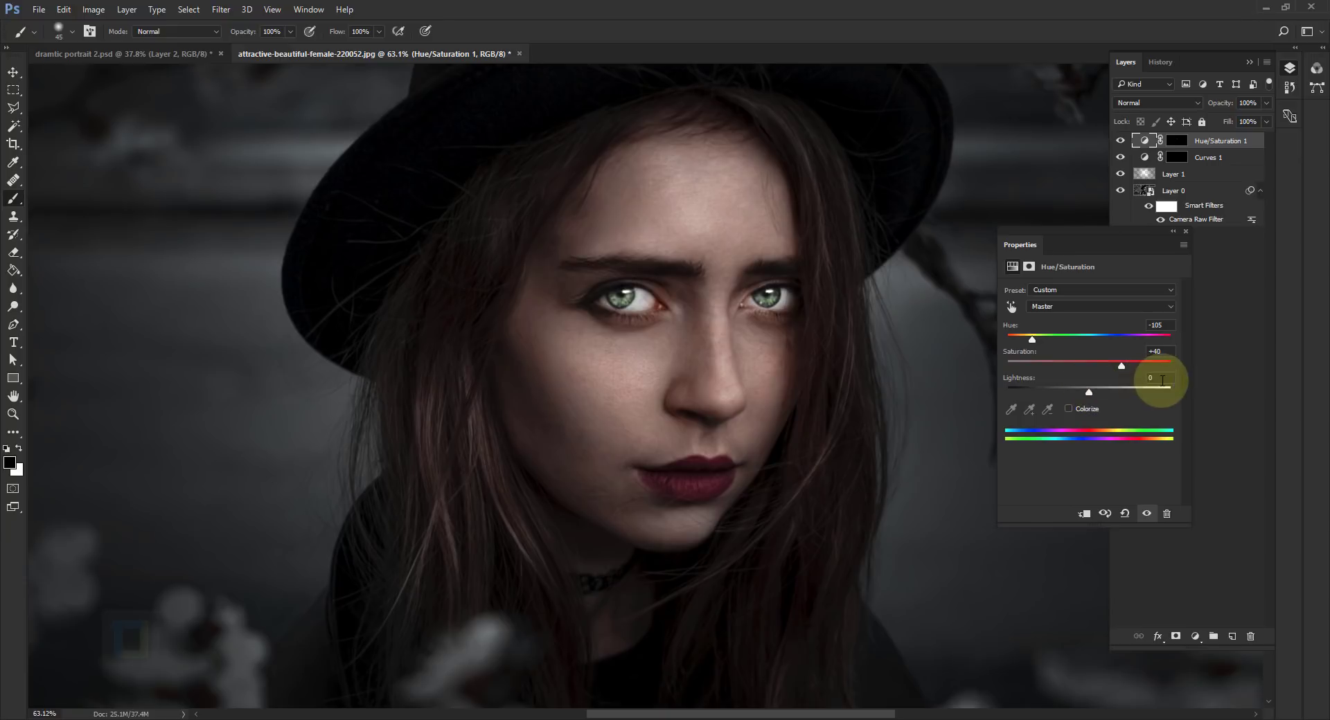
{"action": "left_click", "coordinate": [1186, 230]}
{"action": "key", "text": "ctrl+0"}
{"action": "scroll", "coordinate": [793, 396], "scroll_direction": "up", "scroll_amount": 2}
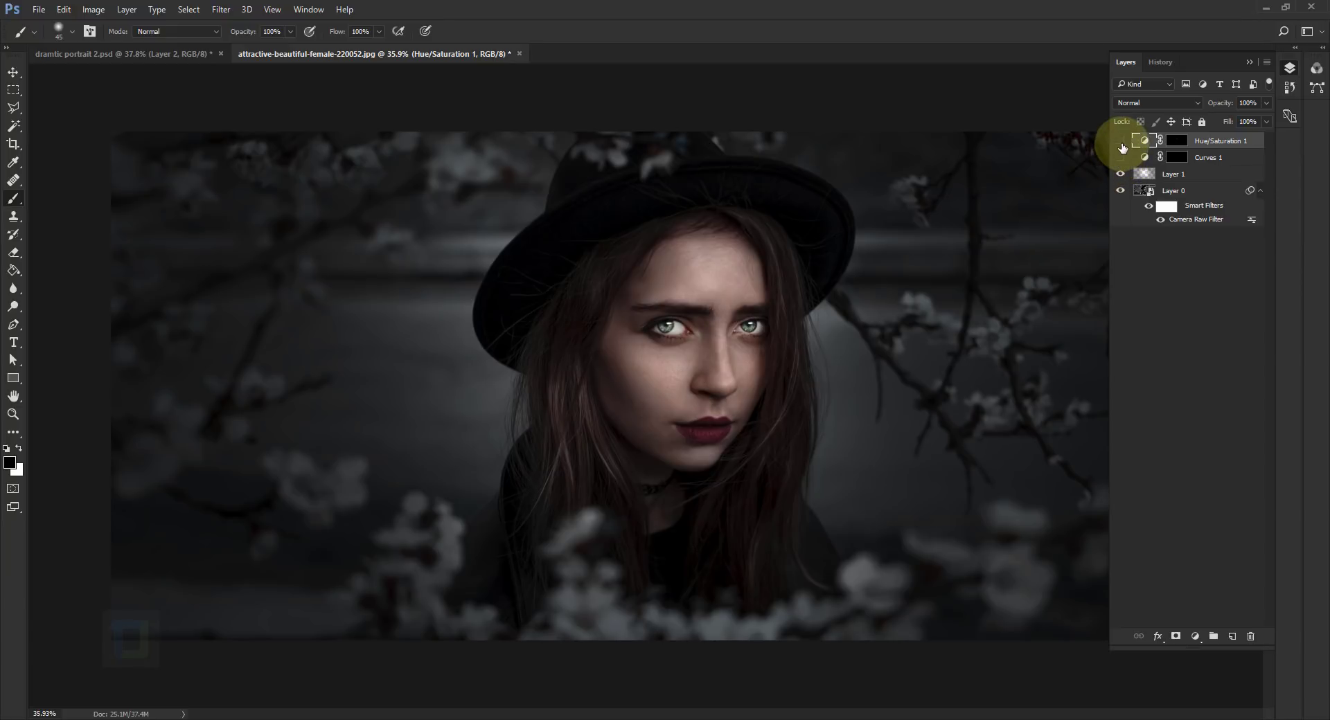
{"action": "mouse_move", "coordinate": [1120, 158]}
{"action": "left_mouse_down"}
{"action": "mouse_move", "coordinate": [1120, 140]}
{"action": "mouse_move", "coordinate": [1120, 158]}
{"action": "left_mouse_up"}
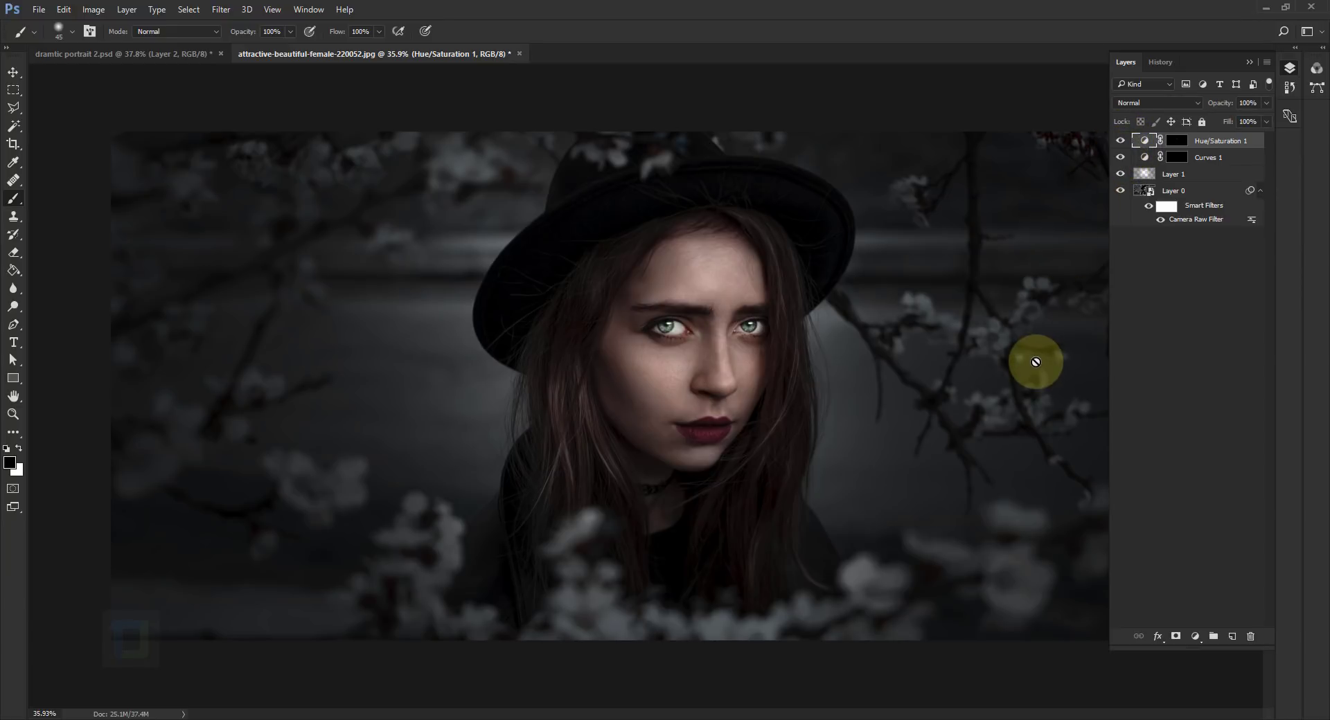
{"action": "scroll", "coordinate": [1036, 361], "scroll_direction": "down", "scroll_amount": 1}
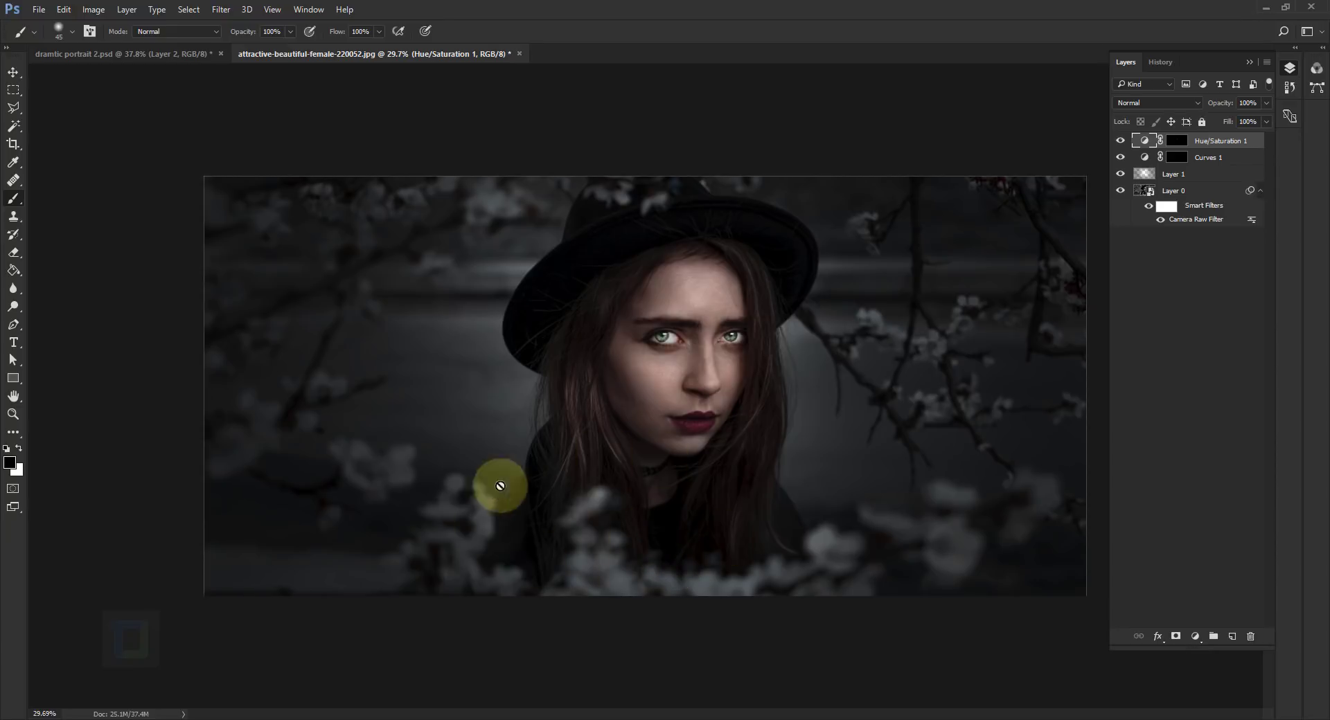
Add a Selective Color adjustment layer with the Black amount of the Blacks at -4%, and compare the image with and without it.
{"action": "left_click", "coordinate": [1195, 636]}
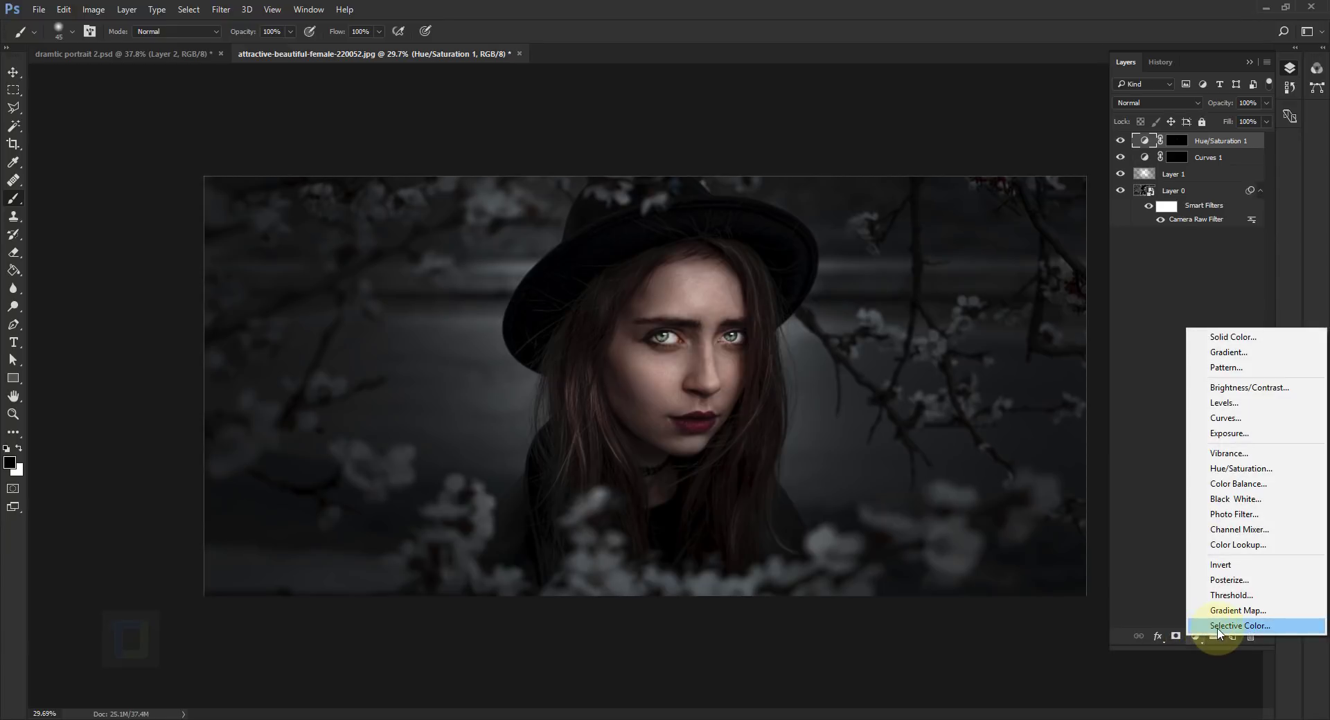
{"action": "left_click", "coordinate": [1203, 629]}
{"action": "left_click", "coordinate": [1054, 305]}
{"action": "left_click", "coordinate": [1054, 306]}
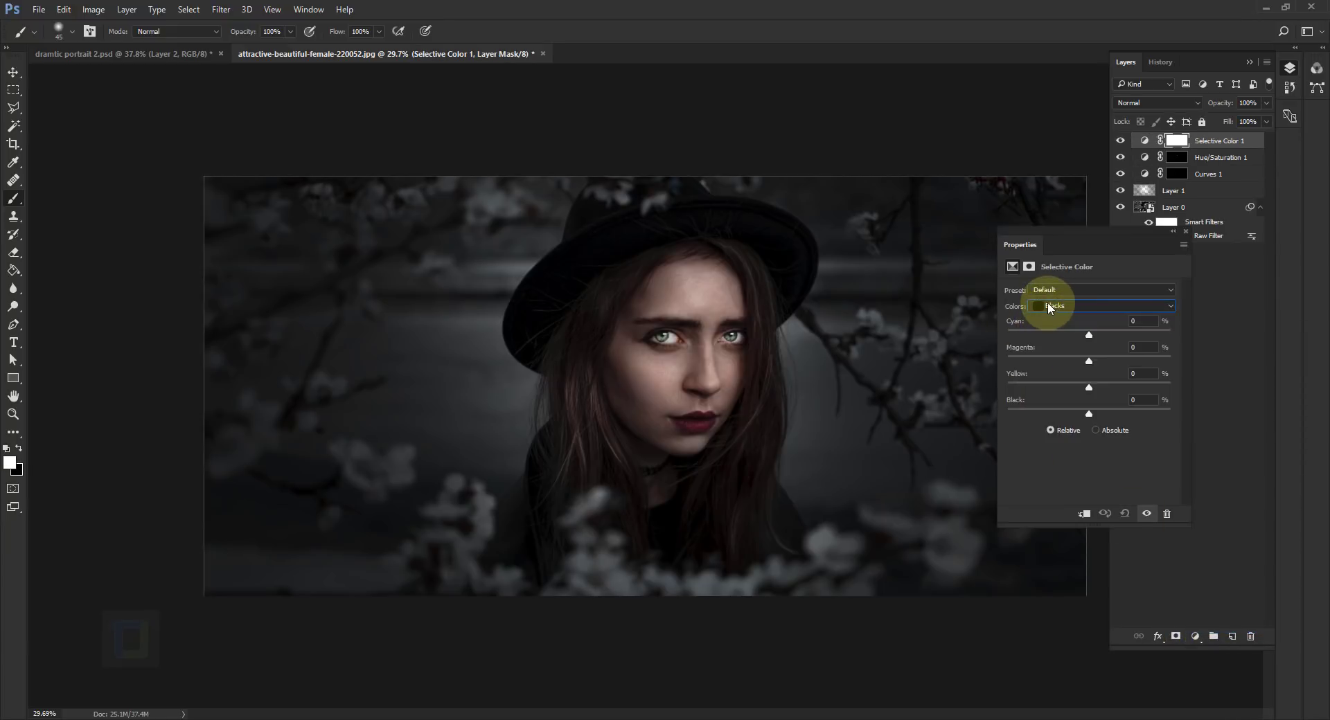
{"action": "left_click", "coordinate": [1048, 302]}
{"action": "left_click", "coordinate": [1046, 408]}
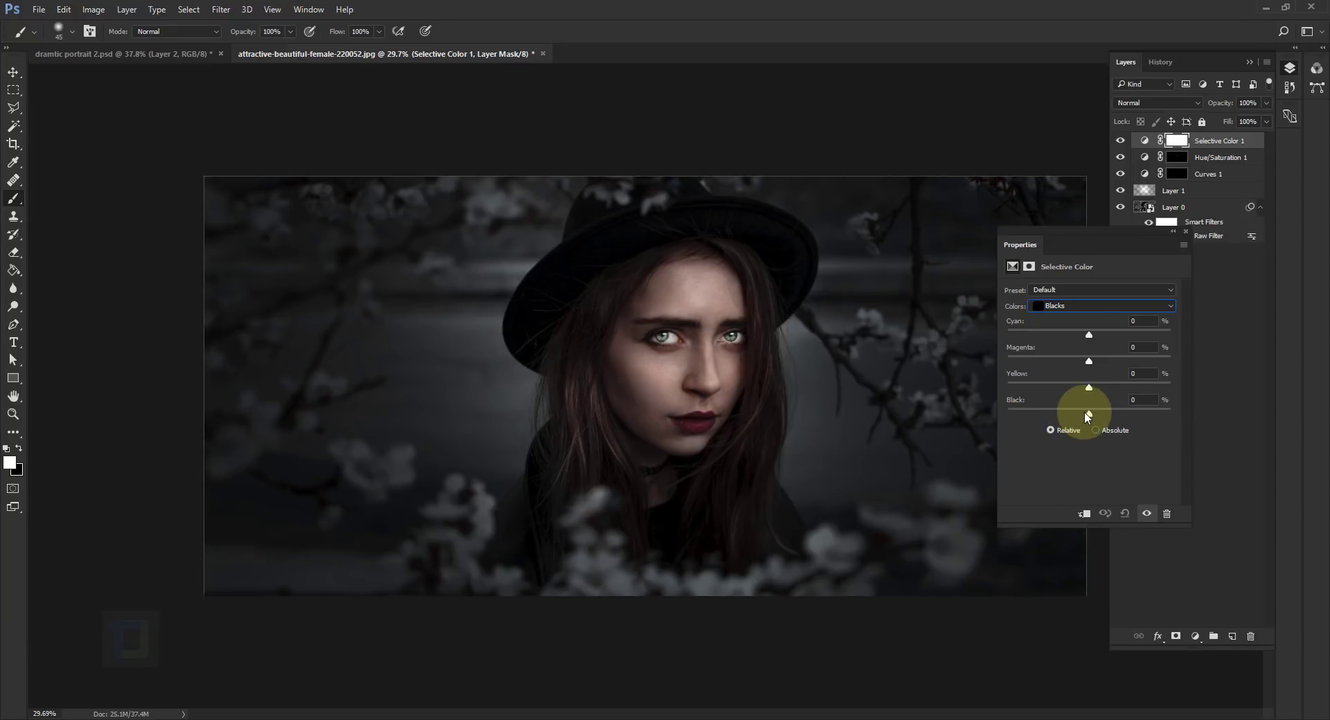
{"action": "left_click_drag", "start_coordinate": [1090, 416], "coordinate": [1088, 417]}
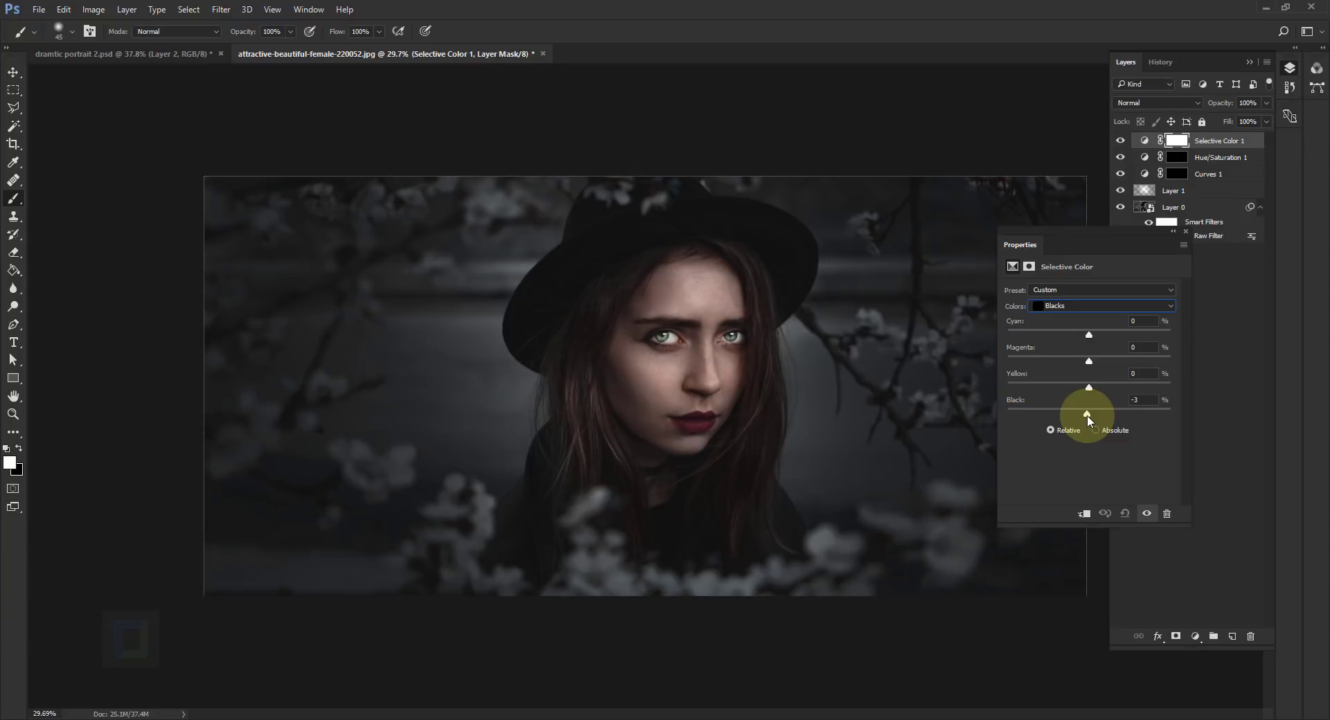
{"action": "mouse_move", "coordinate": [1087, 416]}
{"action": "left_mouse_down"}
{"action": "mouse_move", "coordinate": [1064, 416]}
{"action": "mouse_move", "coordinate": [1086, 417]}
{"action": "left_mouse_up"}
{"action": "left_click", "coordinate": [1140, 401]}
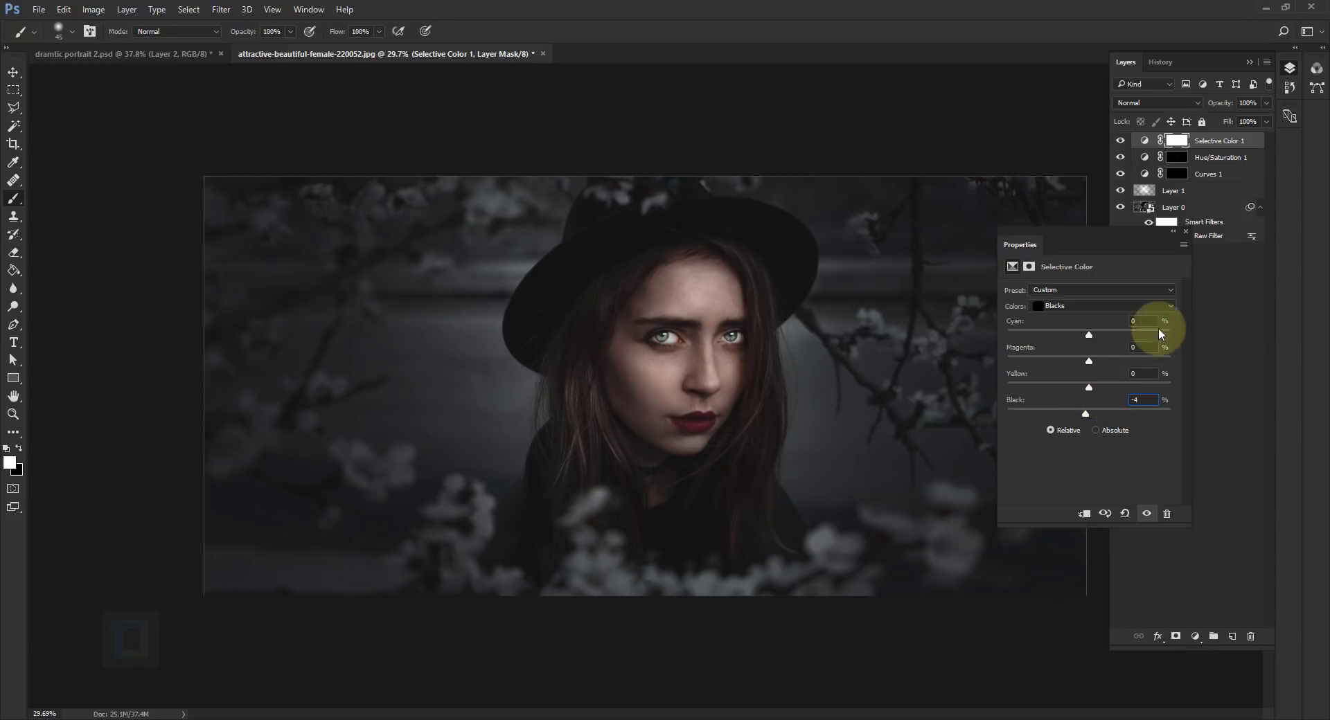
{"action": "left_click", "coordinate": [1185, 234]}
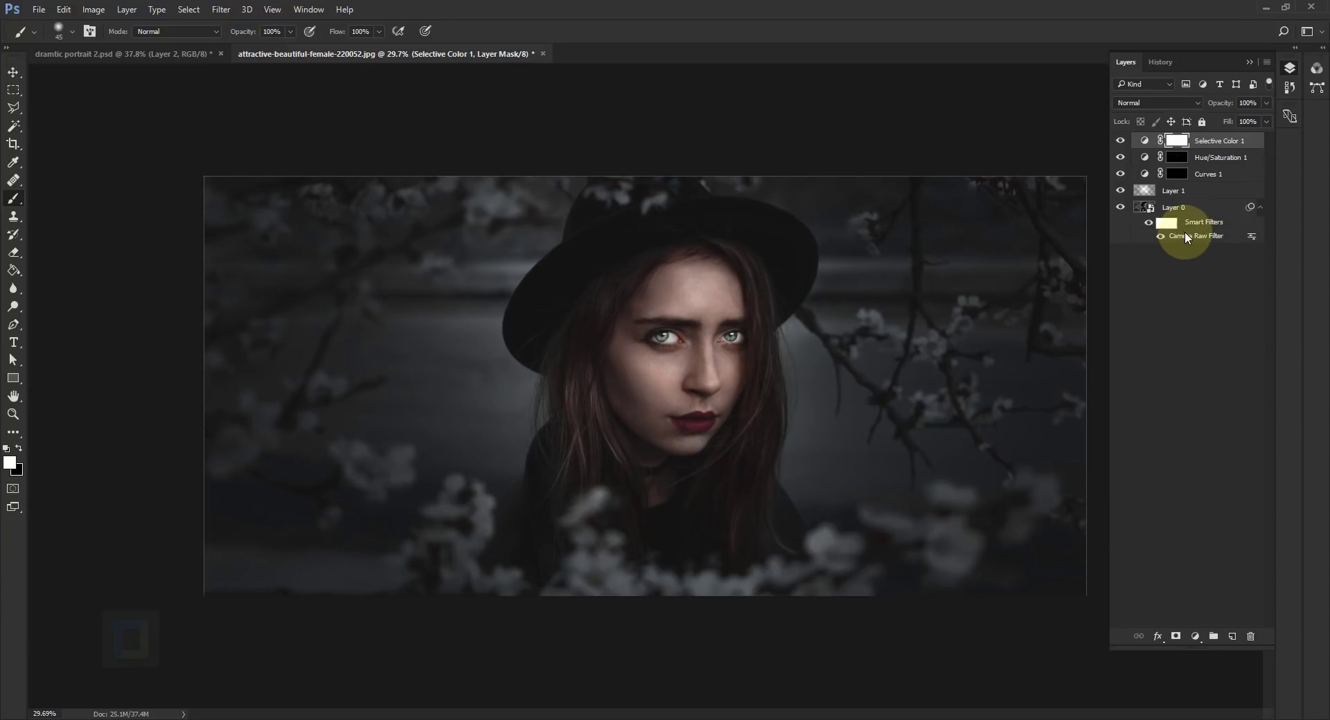
{"action": "left_click", "coordinate": [1121, 142]}
{"action": "left_click", "coordinate": [1120, 142]}
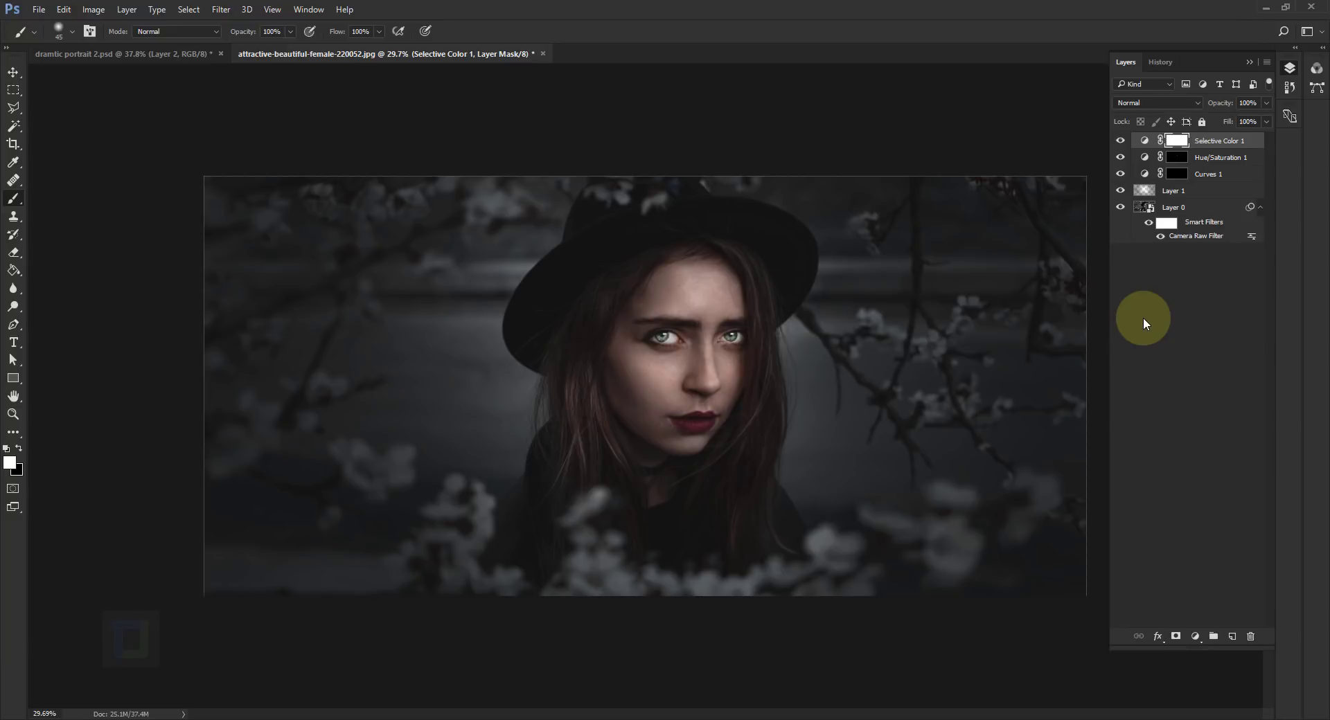
Add a new layer above Selective Color 1, fill it with 50% Gray and set its blend mode to Soft Light.
{"action": "left_click", "coordinate": [1232, 637]}
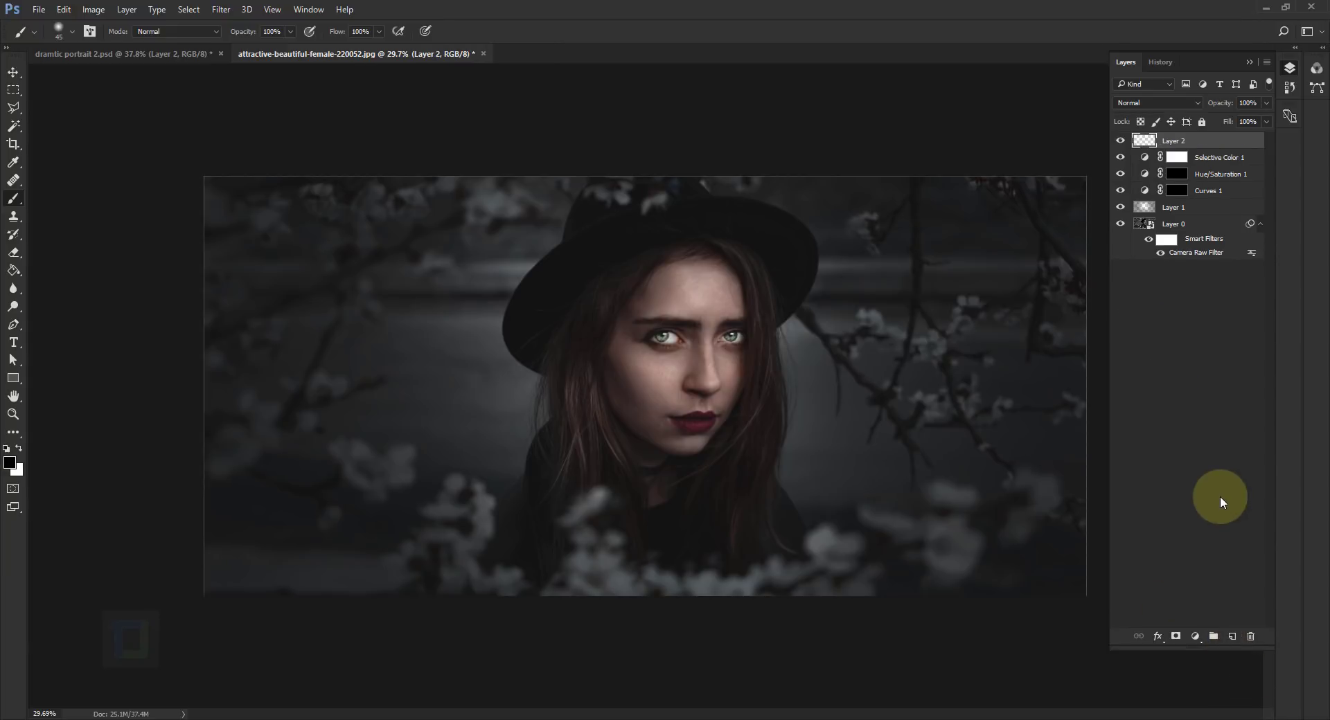
{"action": "key", "text": "shift+BackSpace"}
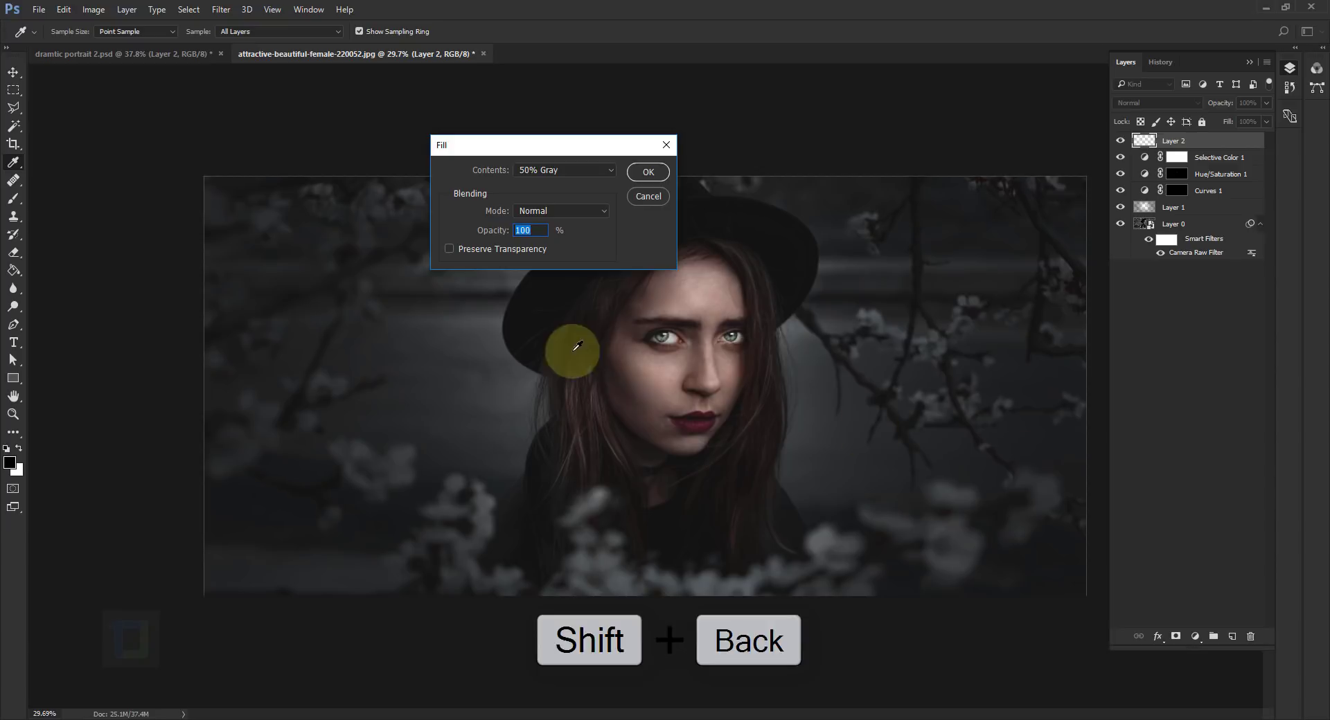
{"action": "left_click", "coordinate": [549, 168]}
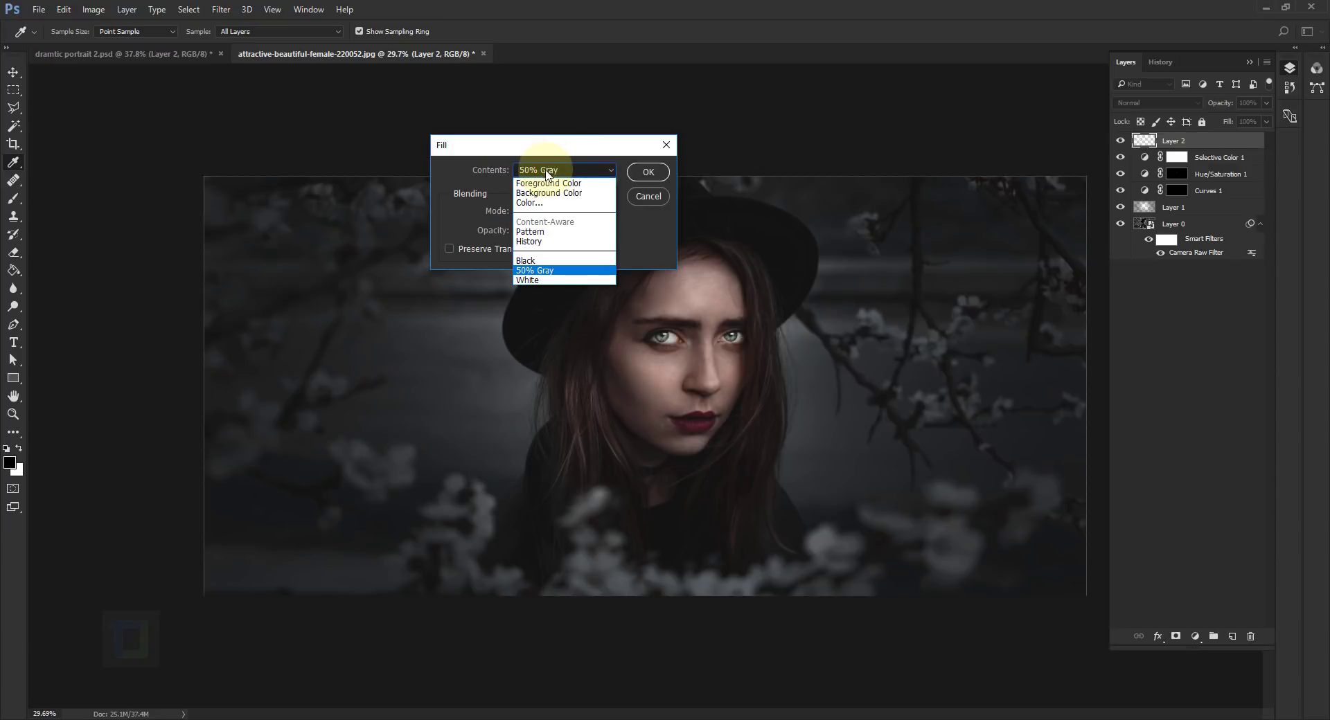
{"action": "left_click", "coordinate": [541, 271]}
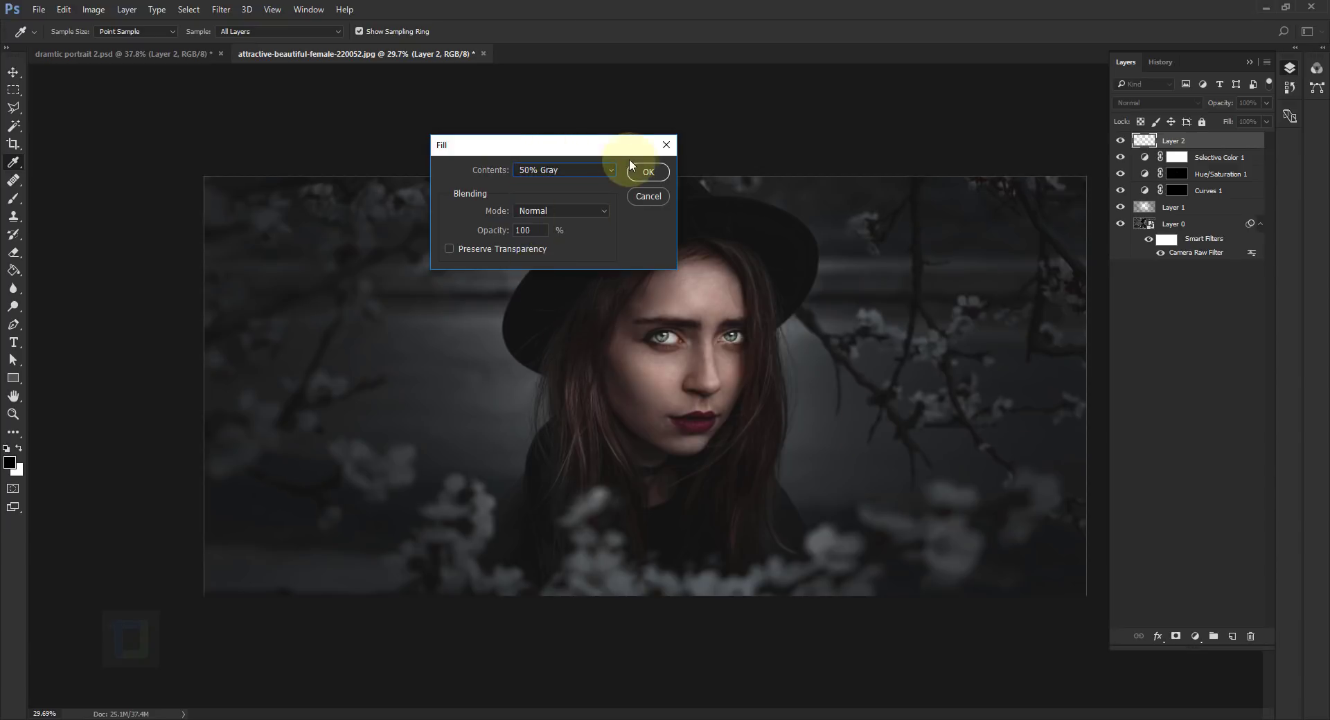
{"action": "left_click", "coordinate": [643, 172]}
{"action": "key", "text": "b"}
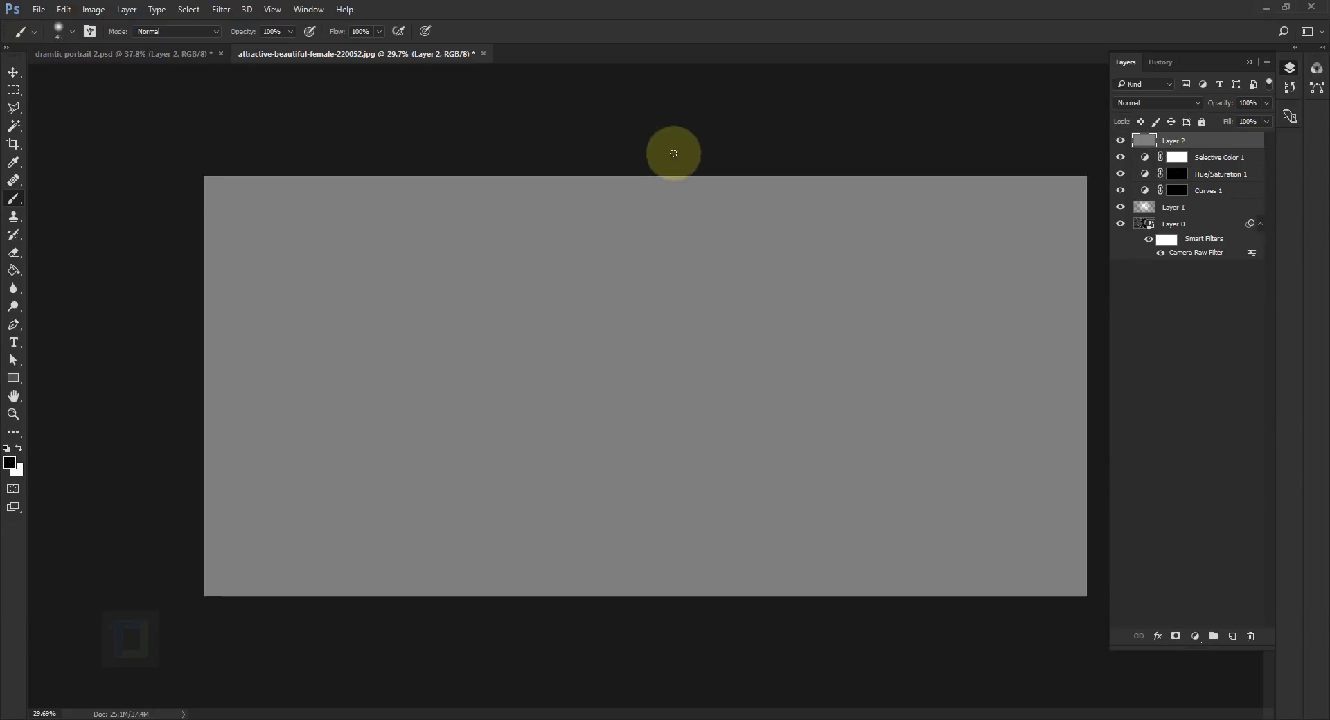
{"action": "left_click", "coordinate": [1141, 104]}
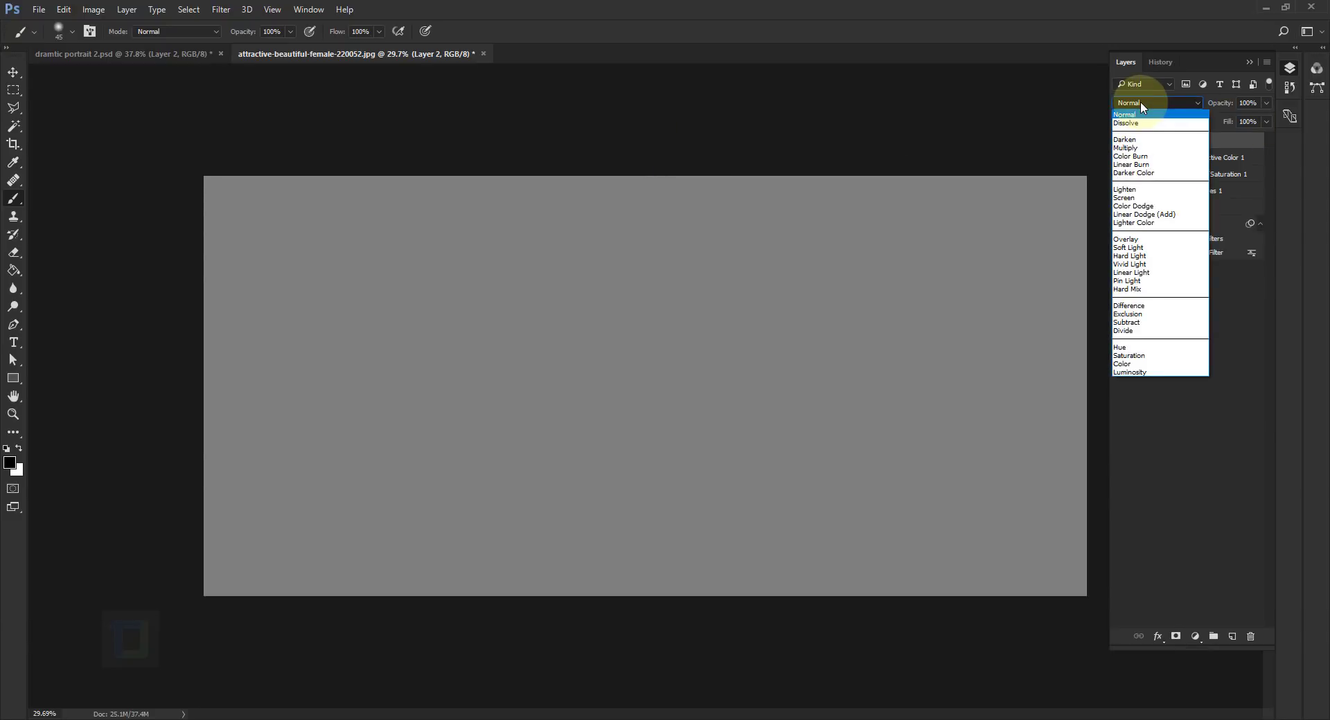
{"action": "left_click", "coordinate": [1139, 247]}
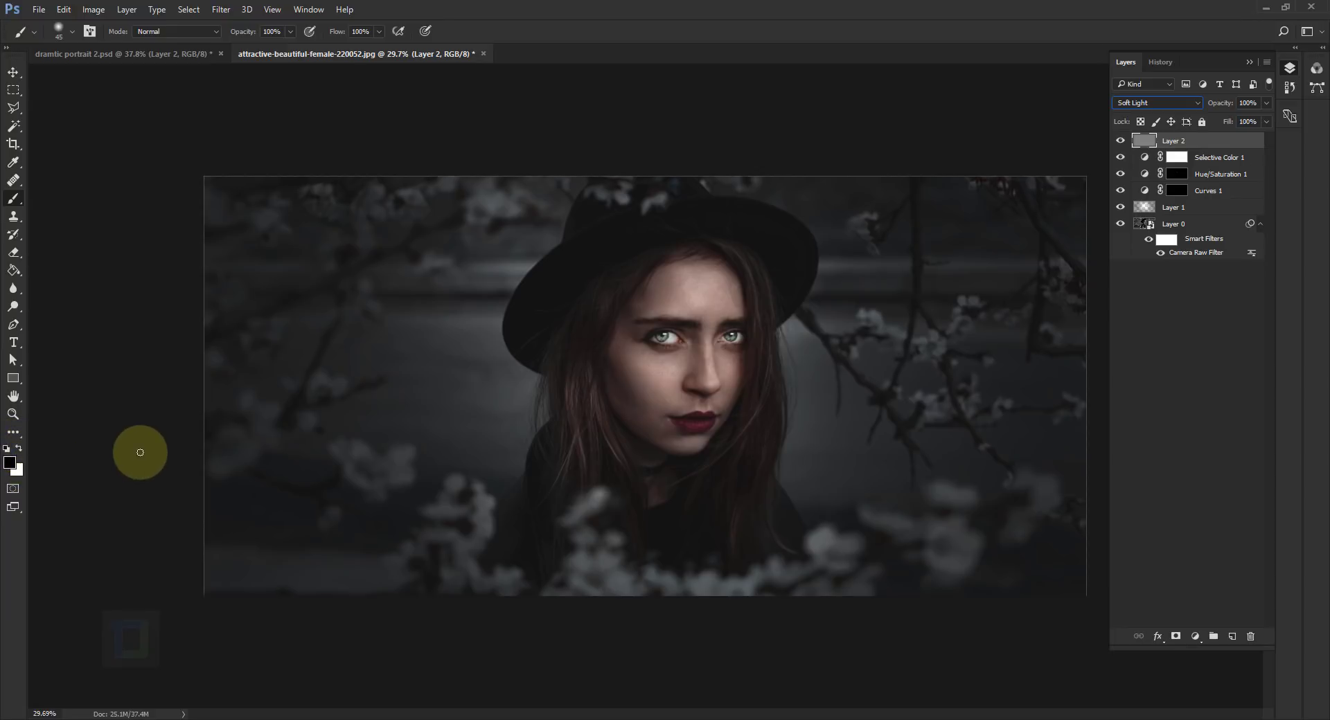
Lighten the skin between the eyebrows on the gray Soft Light layer with a white 125 px brush at 10% opacity.
{"action": "key", "text": "d"}
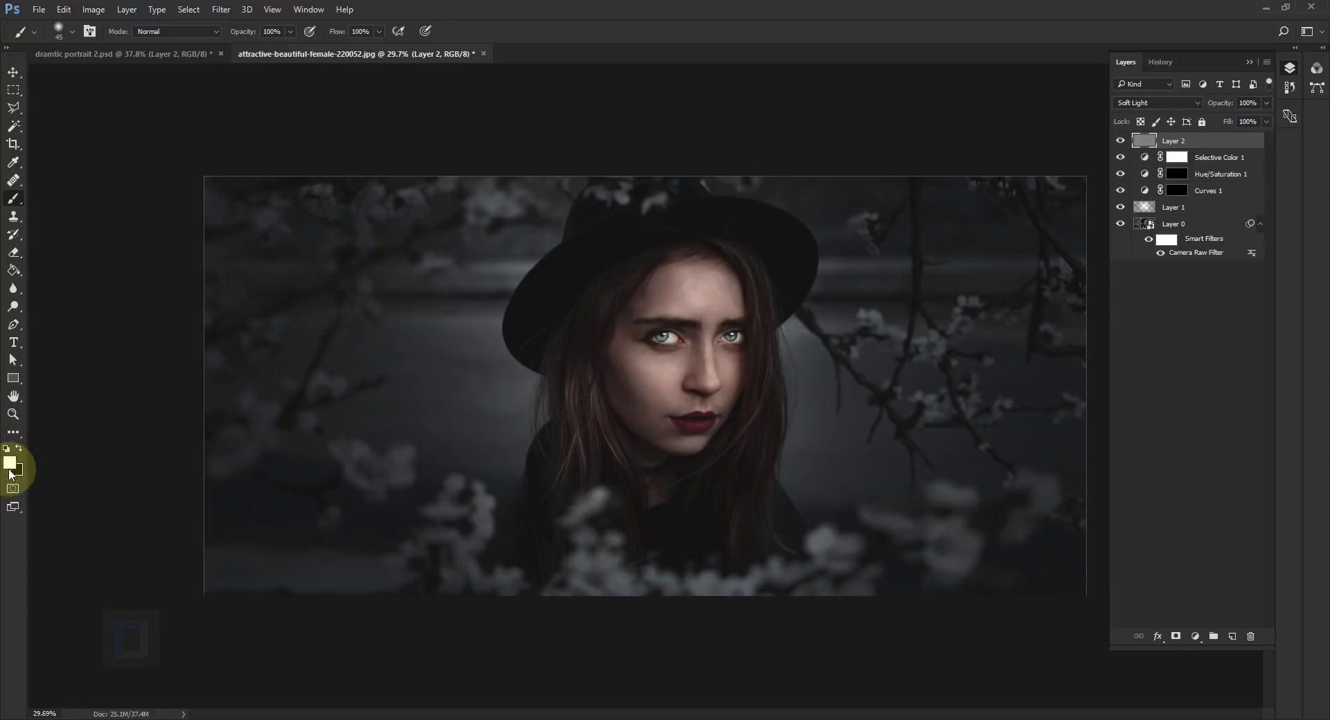
{"action": "left_click", "coordinate": [288, 32]}
{"action": "left_click", "coordinate": [229, 48]}
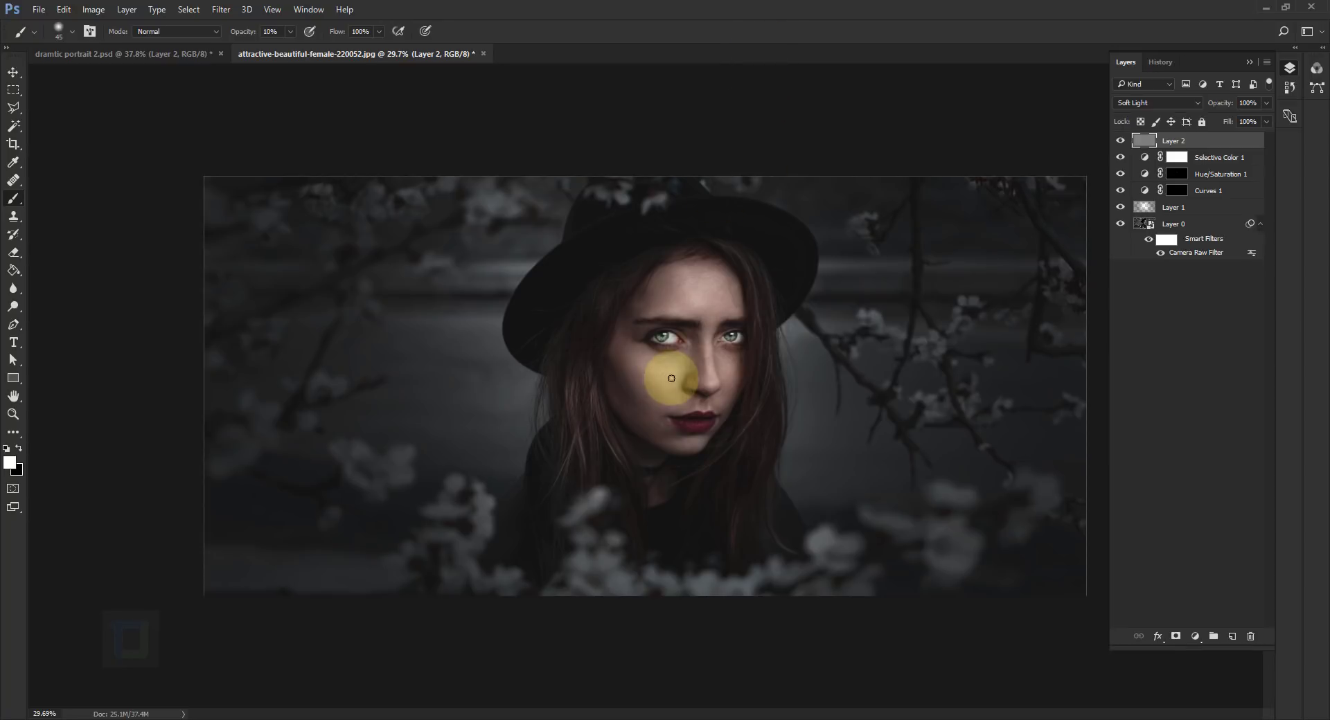
{"action": "scroll", "coordinate": [691, 376], "scroll_direction": "up", "scroll_amount": 4}
{"action": "scroll", "coordinate": [691, 376], "scroll_direction": "up", "scroll_amount": 3}
{"action": "scroll", "coordinate": [691, 376], "scroll_direction": "down", "scroll_amount": 2}
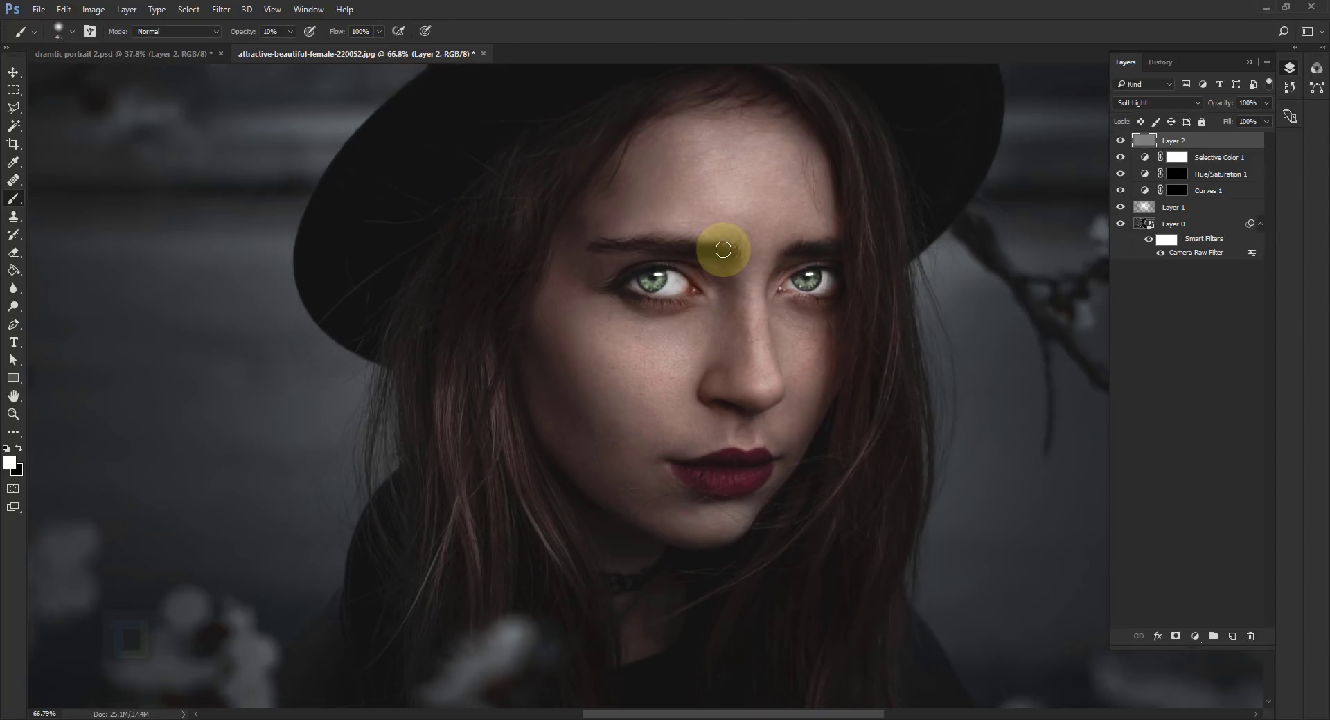
{"action": "key", "text": "bracketright"}
{"action": "key", "text": "bracketright"}
{"action": "key", "text": "bracketright"}
{"action": "key", "text": "bracketright"}
{"action": "key", "text": "bracketright"}
{"action": "scroll", "coordinate": [754, 273], "scroll_direction": "up", "scroll_amount": 2}
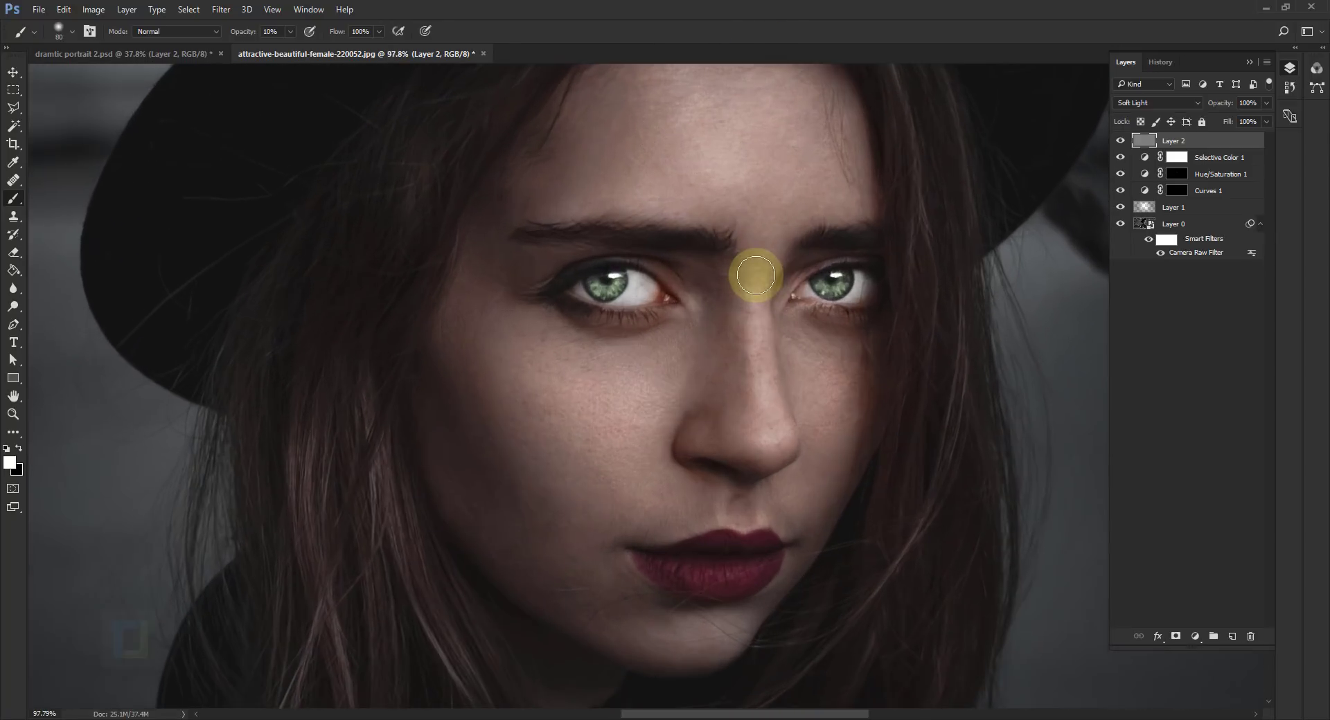
{"action": "scroll", "coordinate": [755, 284], "scroll_direction": "down", "scroll_amount": 2}
{"action": "key", "text": "bracketright"}
{"action": "key", "text": "bracketright"}
{"action": "key", "text": "bracketright"}
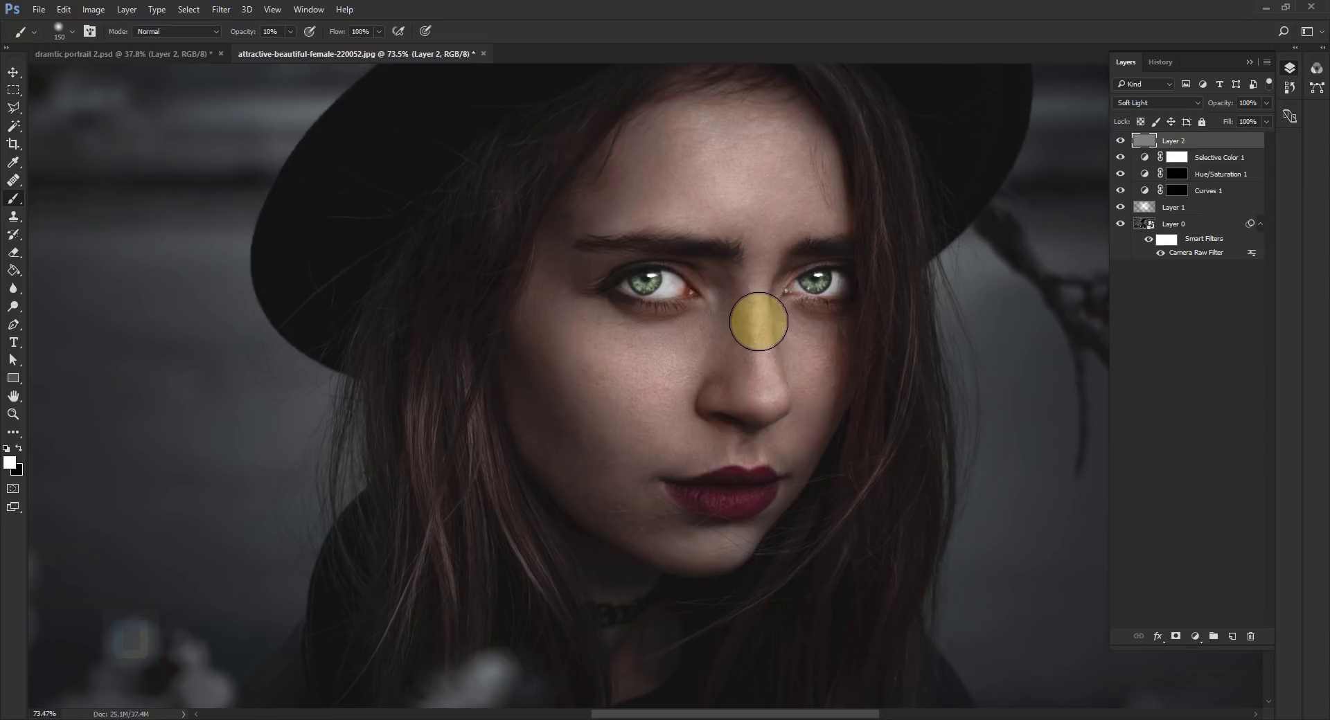
{"action": "key", "text": "bracketleft"}
{"action": "scroll", "coordinate": [762, 276], "scroll_direction": "up", "scroll_amount": 1}
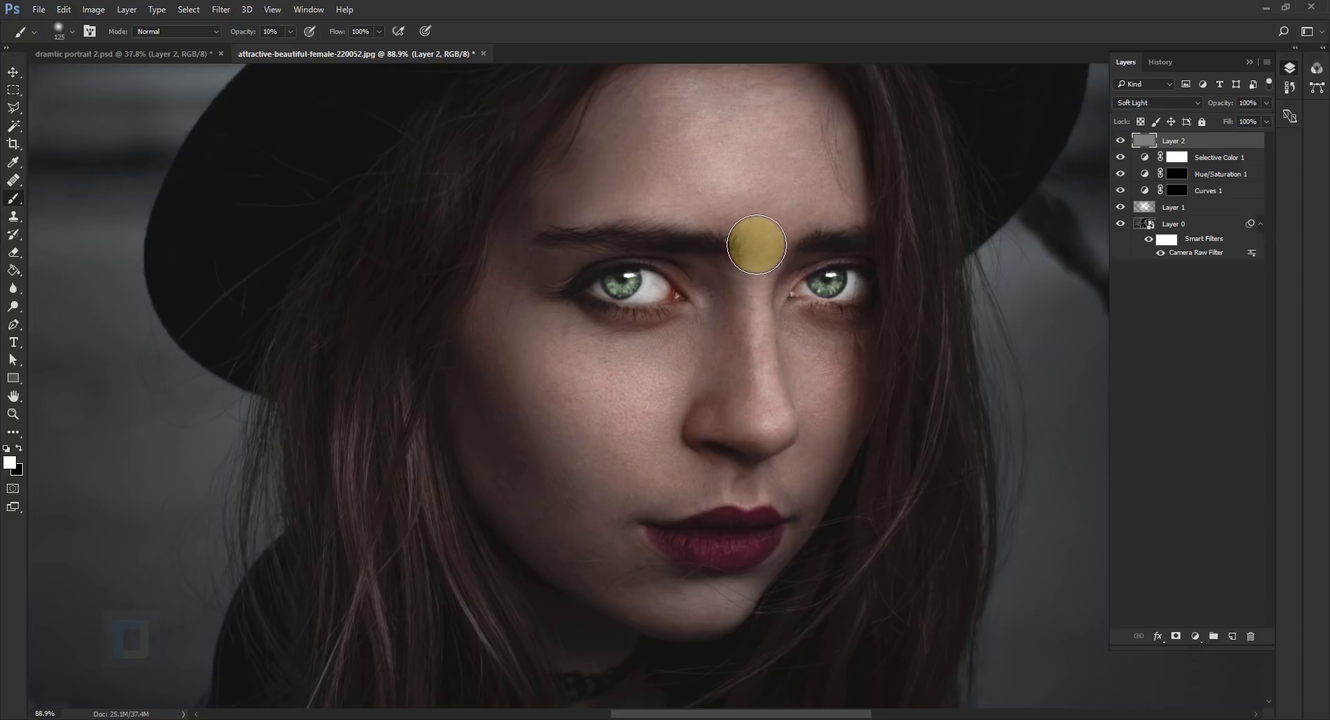
{"action": "mouse_move", "coordinate": [747, 227]}
{"action": "left_mouse_down"}
{"action": "mouse_move", "coordinate": [766, 273]}
{"action": "mouse_move", "coordinate": [745, 228]}
{"action": "mouse_move", "coordinate": [762, 234]}
{"action": "mouse_move", "coordinate": [766, 293]}
{"action": "mouse_move", "coordinate": [854, 309]}
{"action": "mouse_move", "coordinate": [776, 269]}
{"action": "left_mouse_up"}
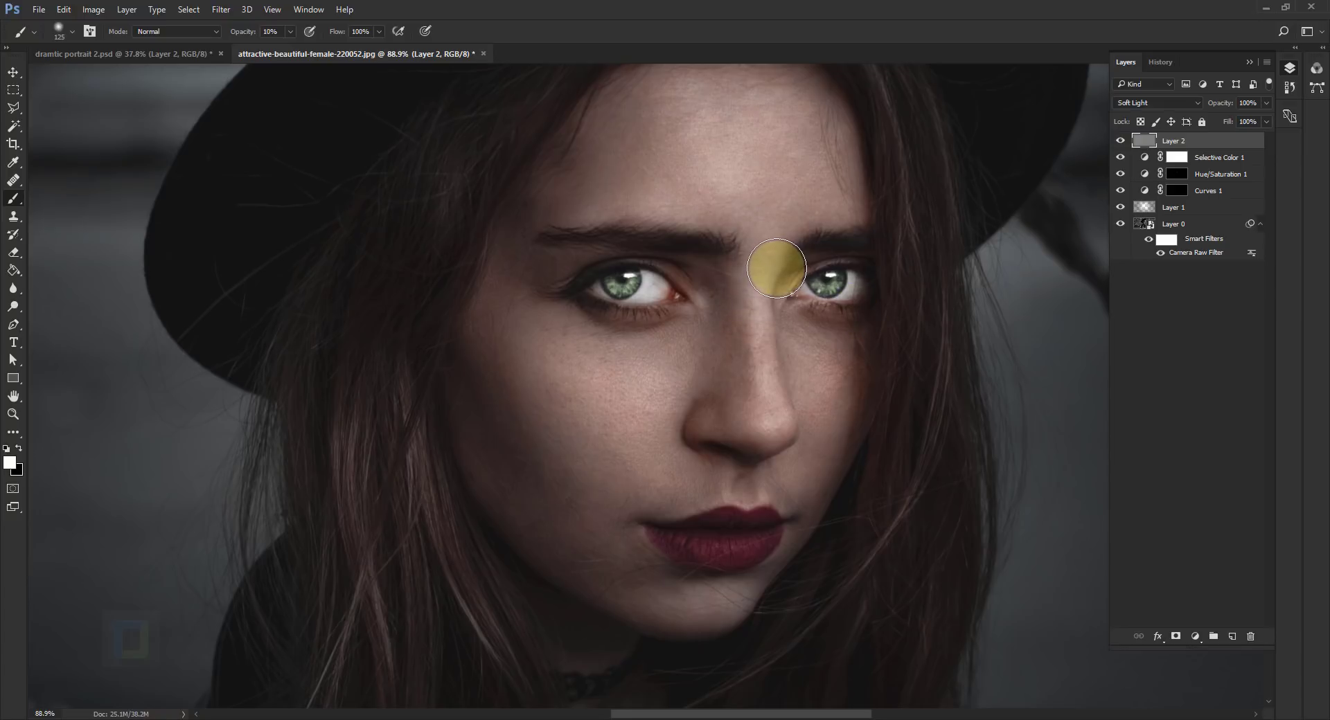
Lighten the skin around the upper nose with the brush at 100 and 90 px, and compare with the gray layer hidden.
{"action": "key", "text": "bracketleft"}
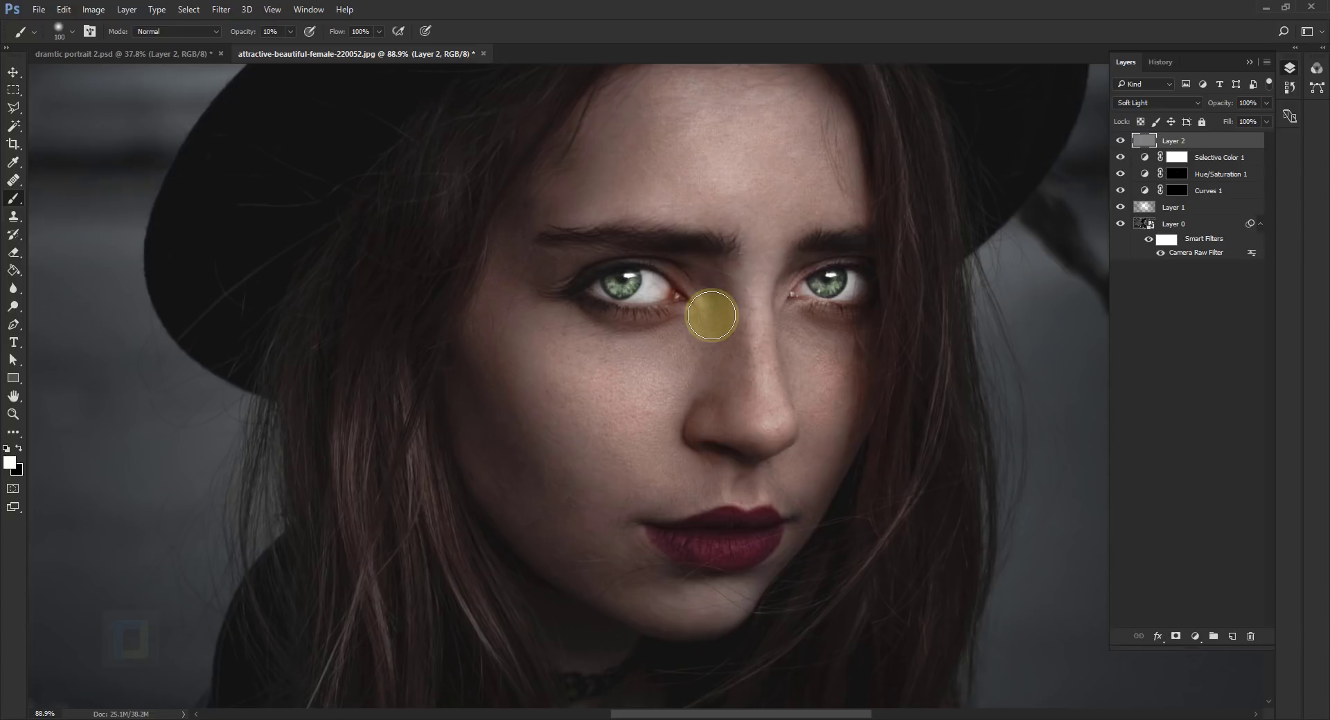
{"action": "key", "text": "bracketleft"}
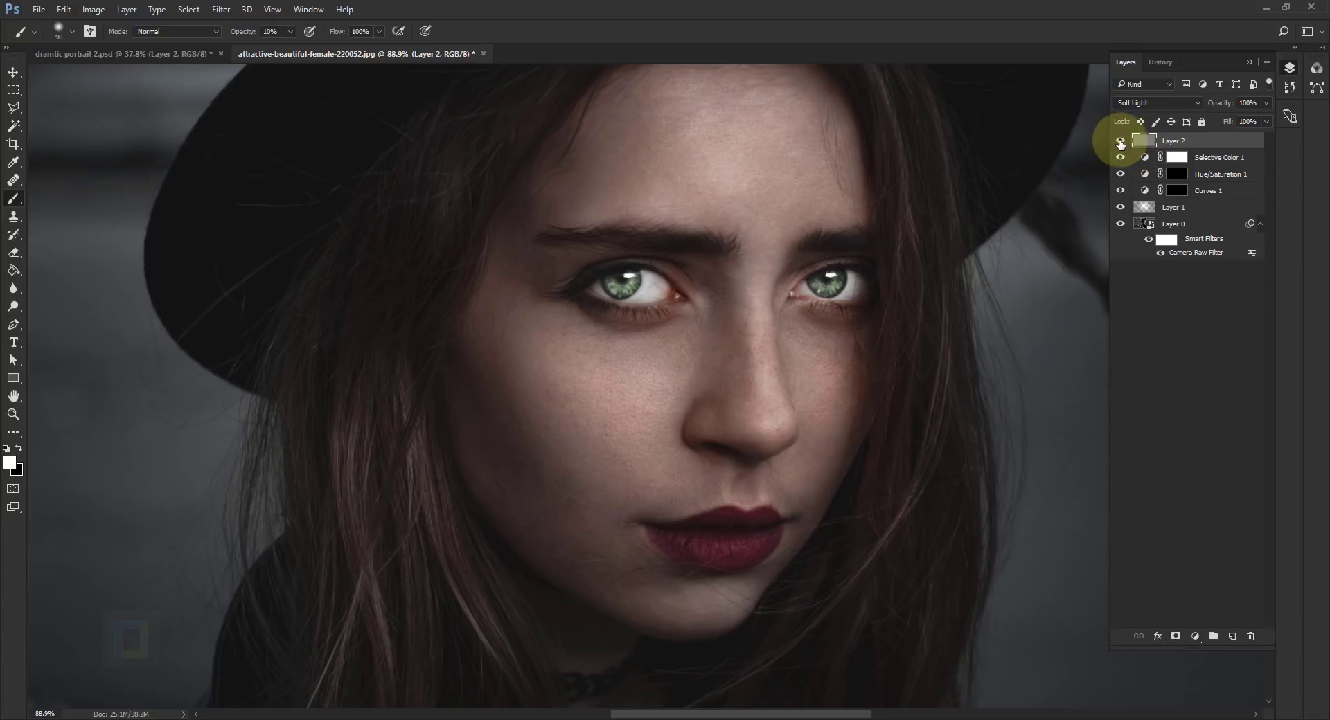
{"action": "left_click", "coordinate": [1121, 142]}
{"action": "left_click", "coordinate": [1121, 141]}
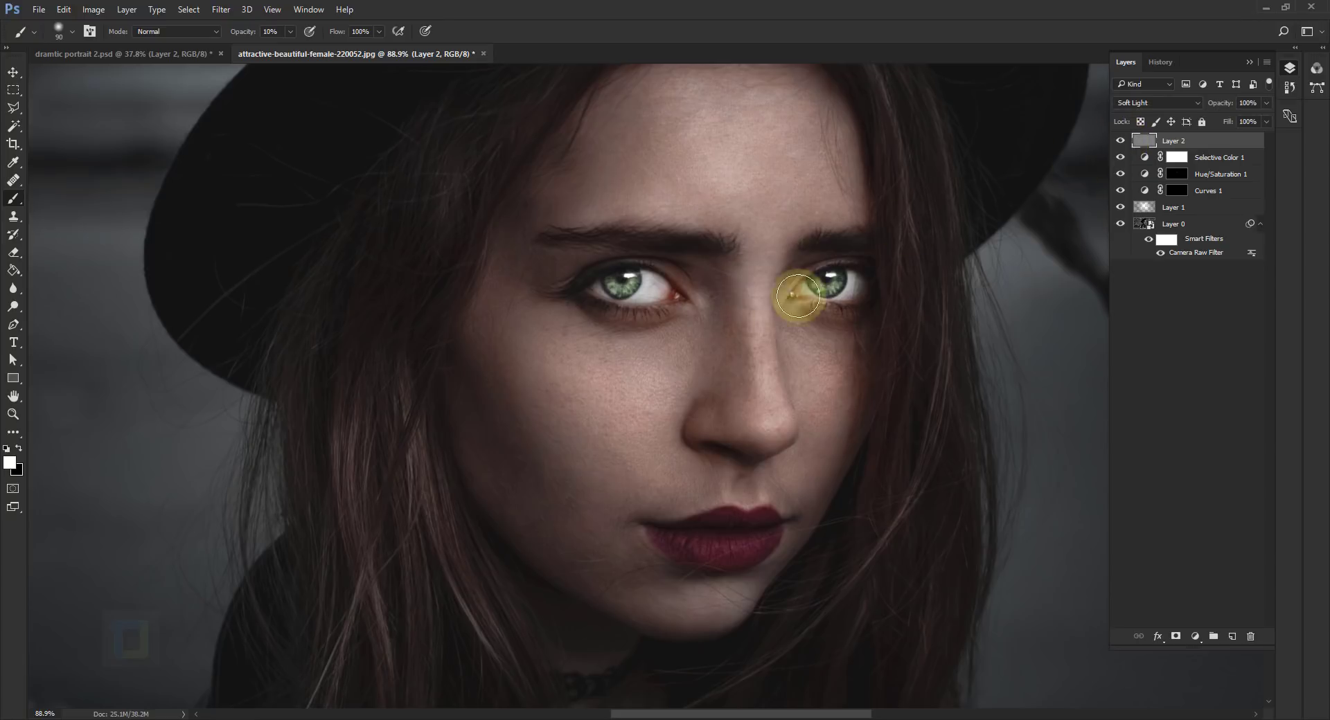
Lighten the bridge and side of the nose on the gray Soft Light layer with the white brush between 70 and 100 px.
{"action": "scroll", "coordinate": [820, 321], "scroll_direction": "down", "scroll_amount": 4}
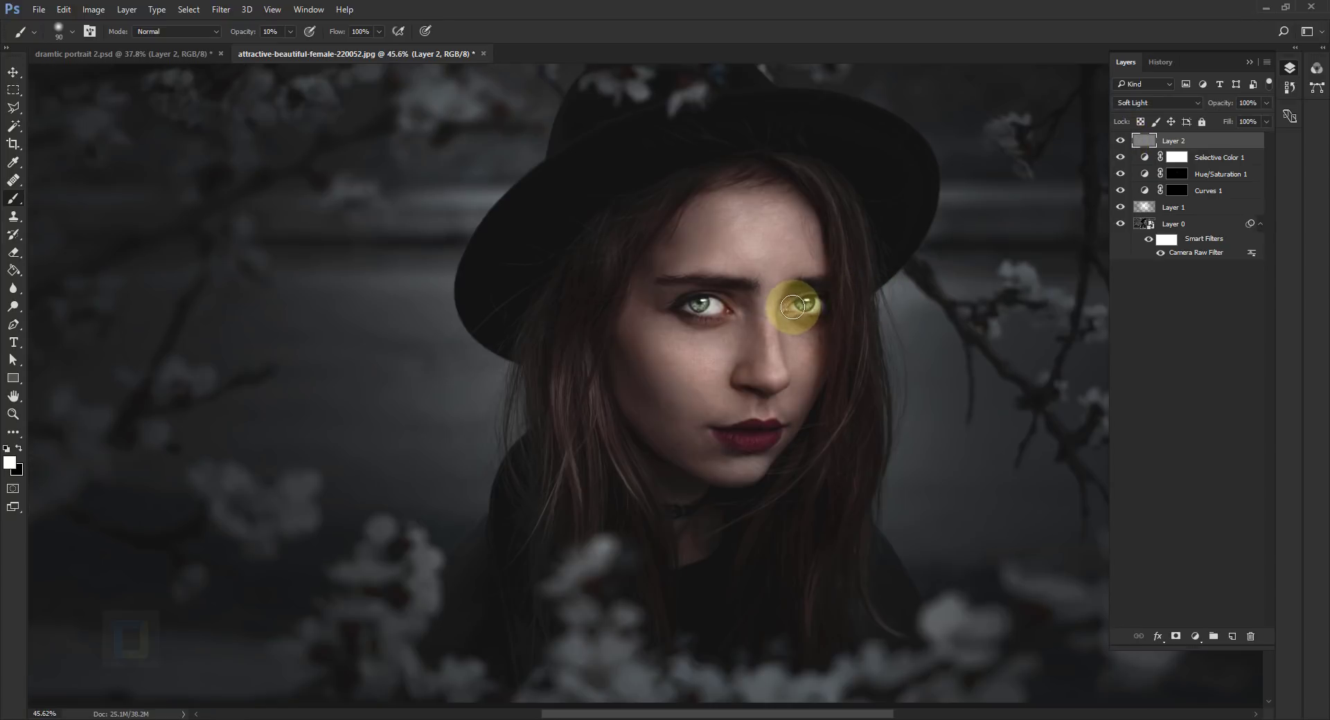
{"action": "scroll", "coordinate": [796, 297], "scroll_direction": "up", "scroll_amount": 4}
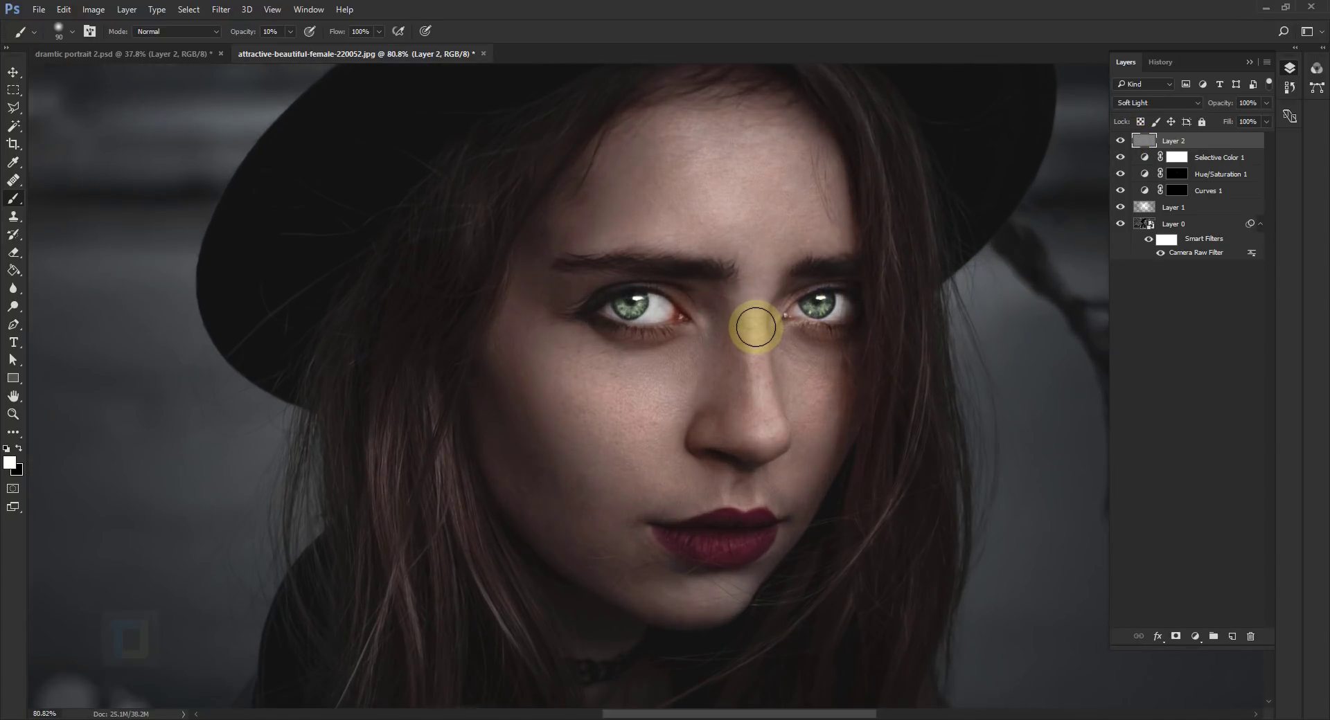
{"action": "key", "text": "bracketleft"}
{"action": "key", "text": "bracketleft"}
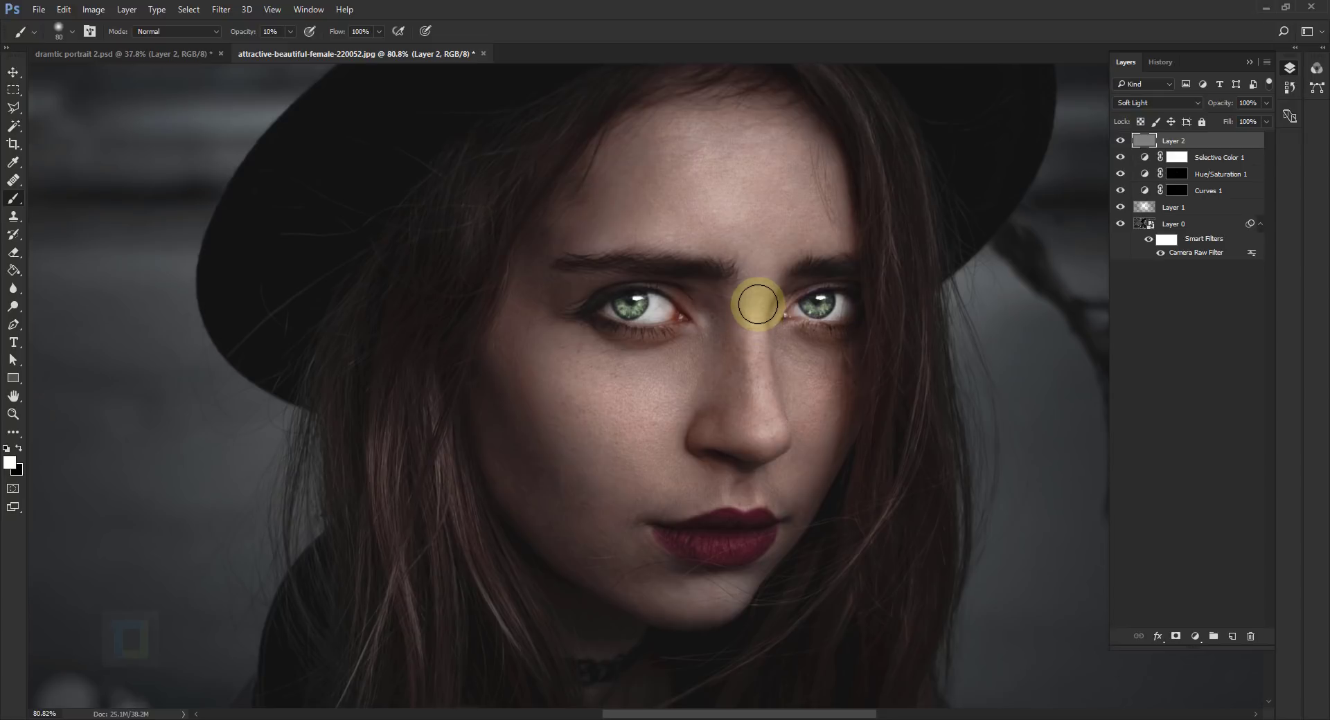
{"action": "scroll", "coordinate": [754, 284], "scroll_direction": "up", "scroll_amount": 1}
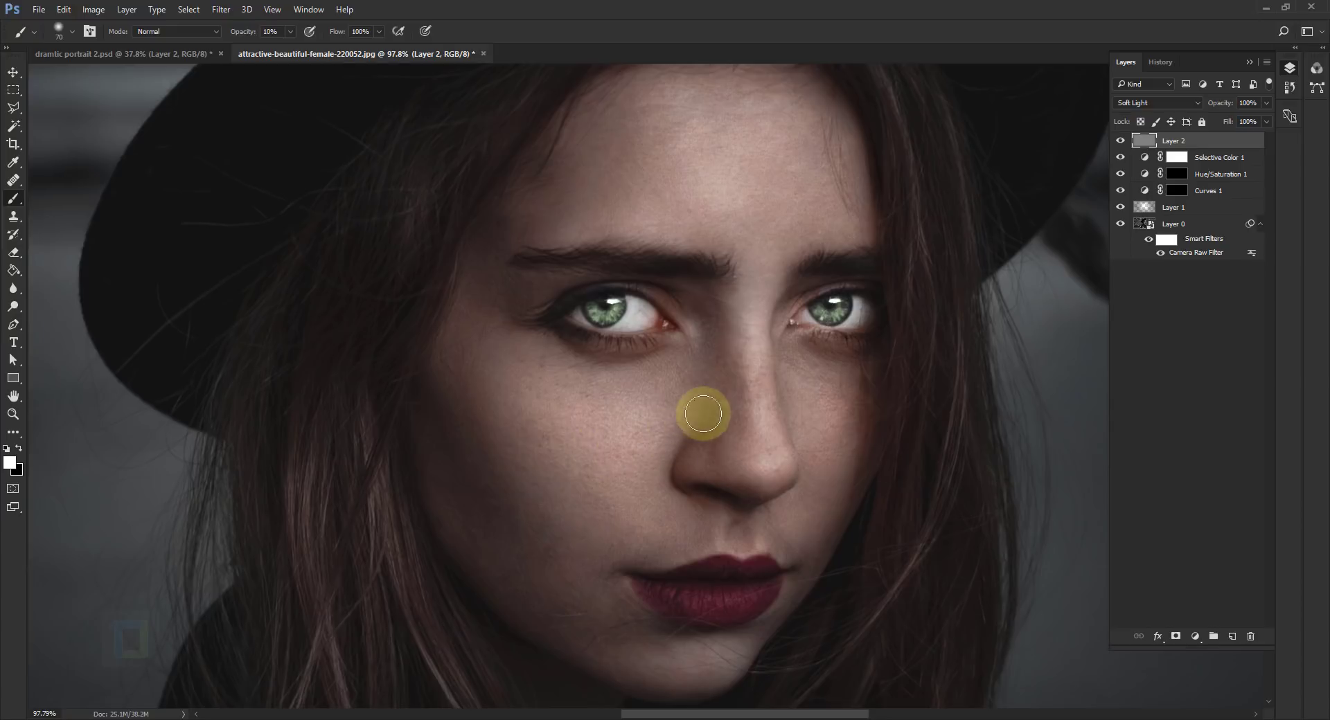
{"action": "key", "text": "bracketright"}
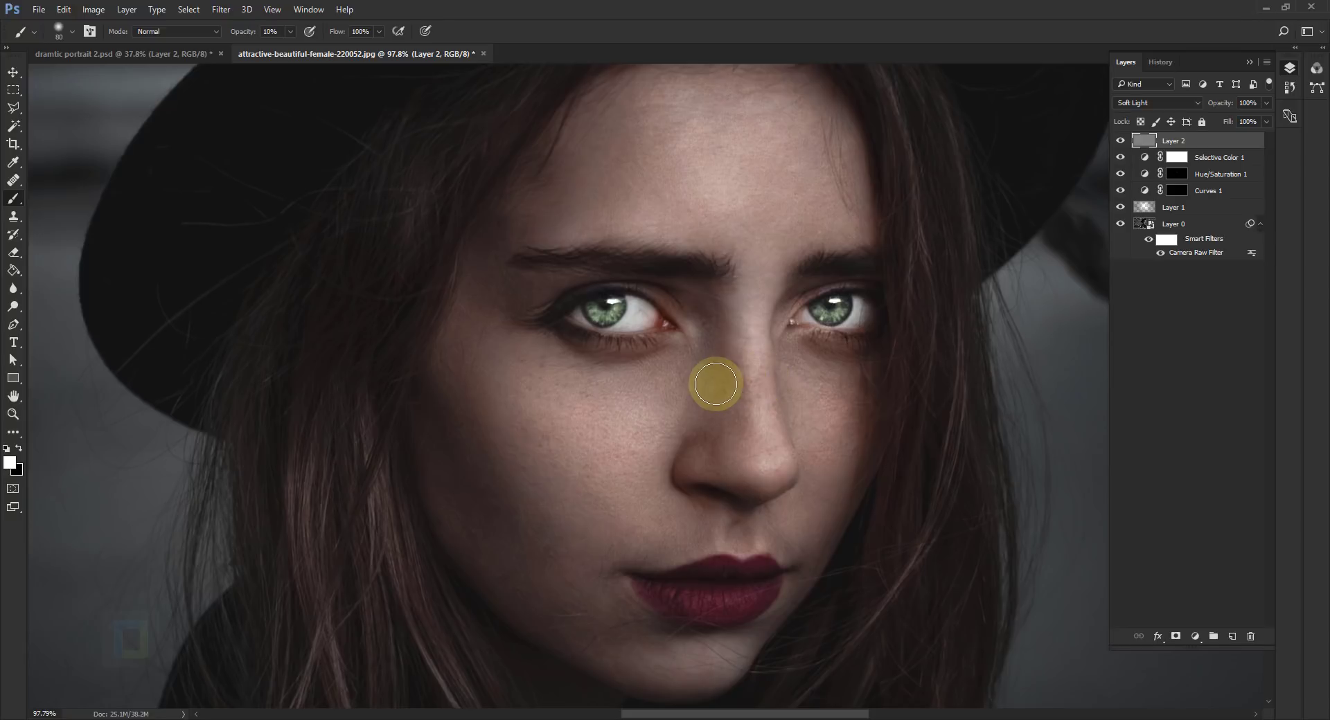
{"action": "key", "text": "bracketright"}
{"action": "key", "text": "bracketright"}
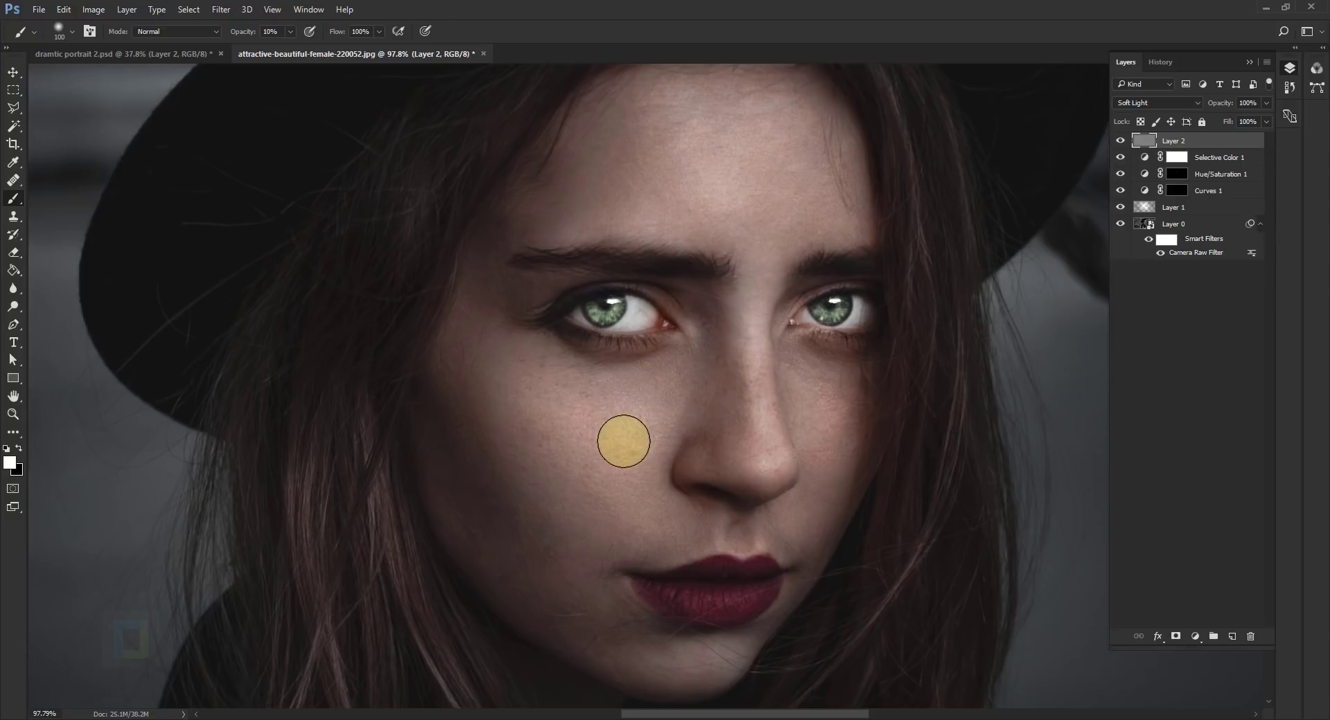
Lighten the tip of the nose with the white brush at 70 px, and enlarge the brush to 125 px.
{"action": "key", "text": "bracketleft"}
{"action": "key", "text": "bracketleft"}
{"action": "key", "text": "bracketleft"}
{"action": "key", "text": "bracketright"}
{"action": "scroll", "coordinate": [674, 164], "scroll_direction": "up", "scroll_amount": 3}
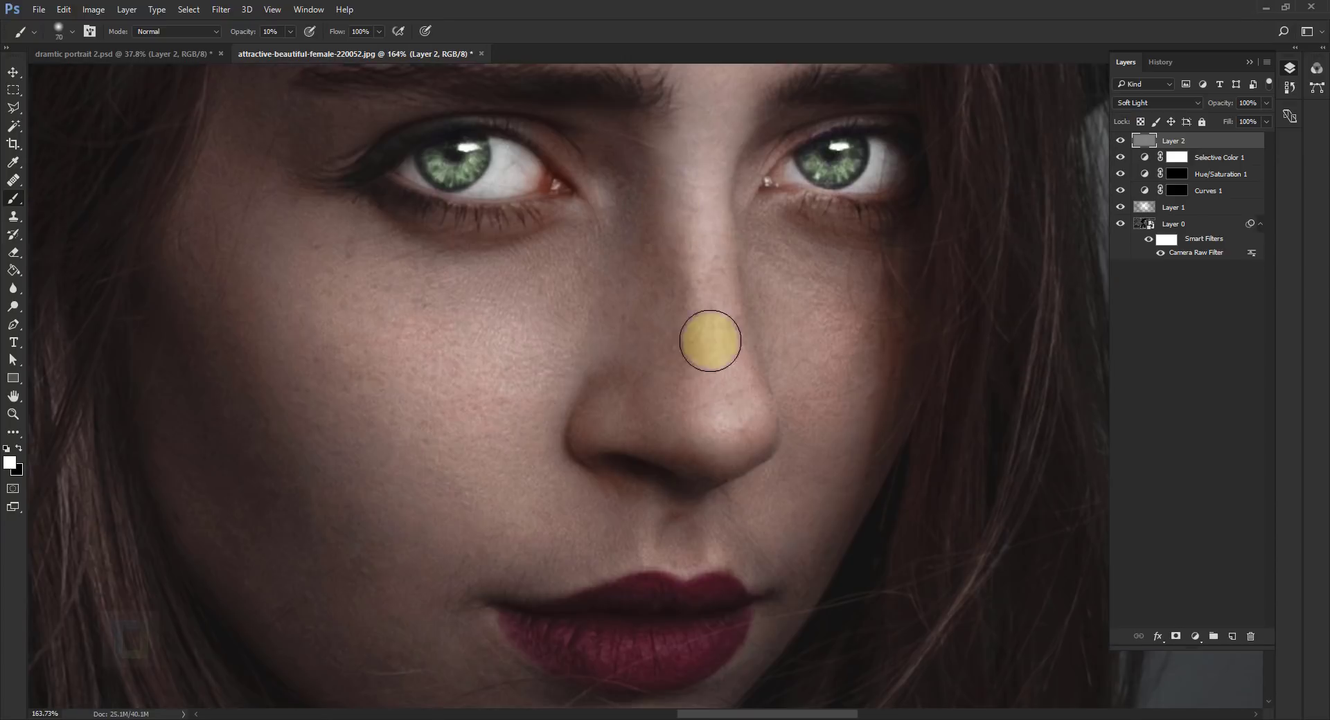
{"action": "scroll", "coordinate": [775, 395], "scroll_direction": "down", "scroll_amount": 4}
{"action": "scroll", "coordinate": [763, 388], "scroll_direction": "up", "scroll_amount": 2}
{"action": "key", "text": "bracketright"}
{"action": "key", "text": "bracketright"}
{"action": "key", "text": "bracketright"}
{"action": "scroll", "coordinate": [792, 461], "scroll_direction": "down", "scroll_amount": 2}
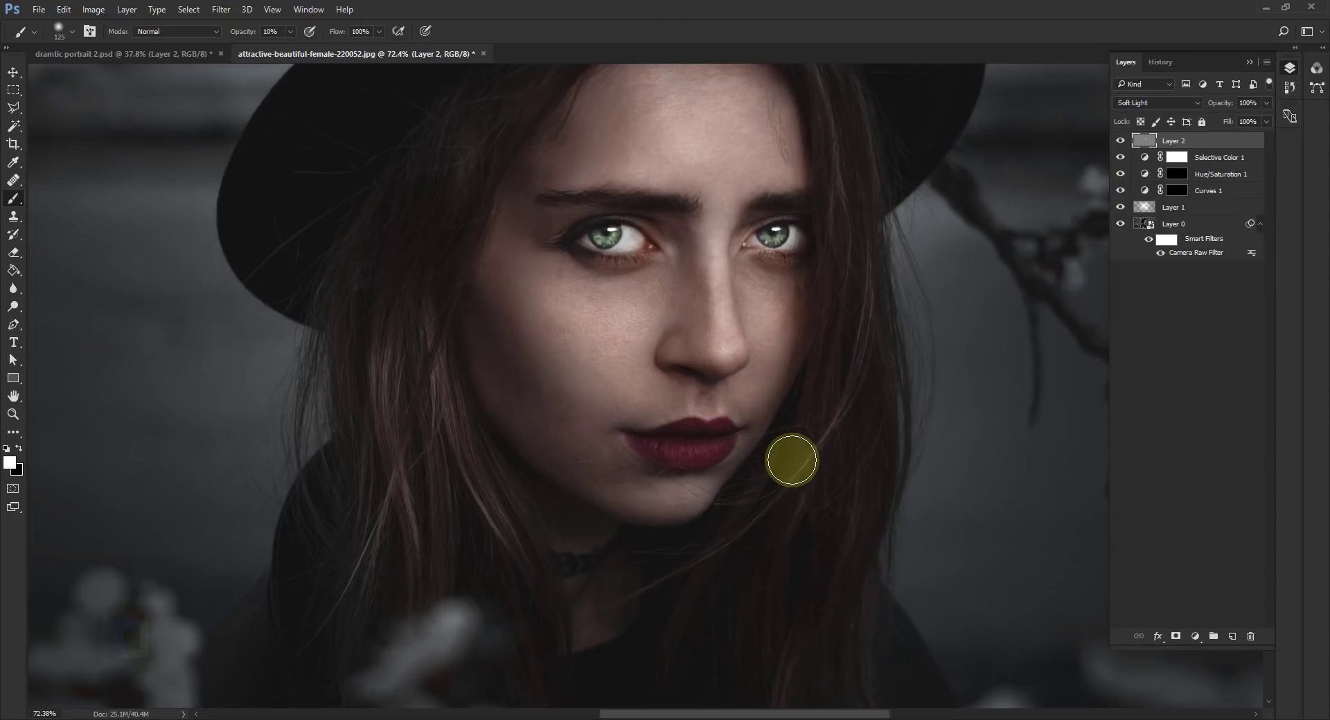
Brush highlights onto the lips on the gray Soft Light layer with the white brush reduced to 35 px.
{"action": "scroll", "coordinate": [730, 456], "scroll_direction": "up", "scroll_amount": 1}
{"action": "key", "text": "bracketleft"}
{"action": "key", "text": "bracketleft"}
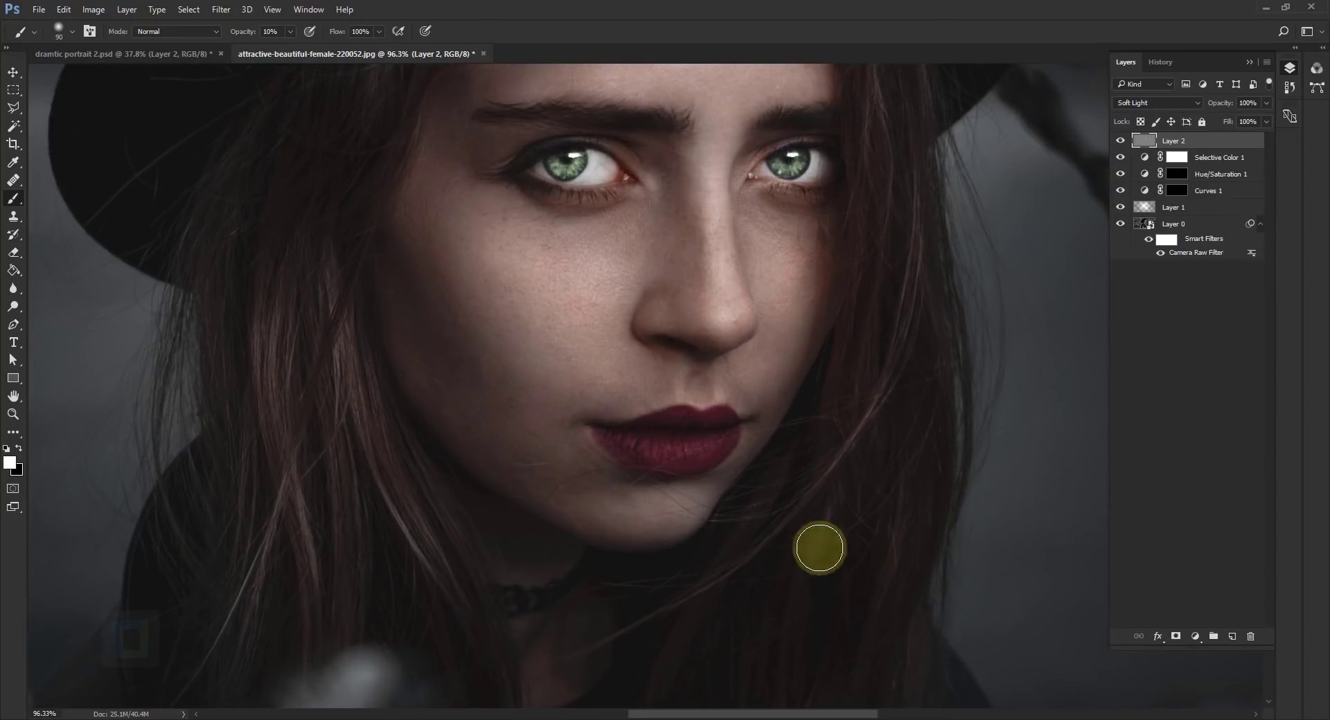
{"action": "scroll", "coordinate": [665, 439], "scroll_direction": "up", "scroll_amount": 2}
{"action": "key", "text": "bracketleft"}
{"action": "key", "text": "bracketleft"}
{"action": "key", "text": "bracketleft"}
{"action": "key", "text": "bracketleft"}
{"action": "key", "text": "bracketleft"}
{"action": "key", "text": "bracketleft"}
{"action": "mouse_move", "coordinate": [753, 452]}
{"action": "left_mouse_down"}
{"action": "mouse_move", "coordinate": [616, 453]}
{"action": "mouse_move", "coordinate": [751, 450]}
{"action": "mouse_move", "coordinate": [721, 478]}
{"action": "left_mouse_up"}
{"action": "scroll", "coordinate": [721, 478], "scroll_direction": "down", "scroll_amount": 2}
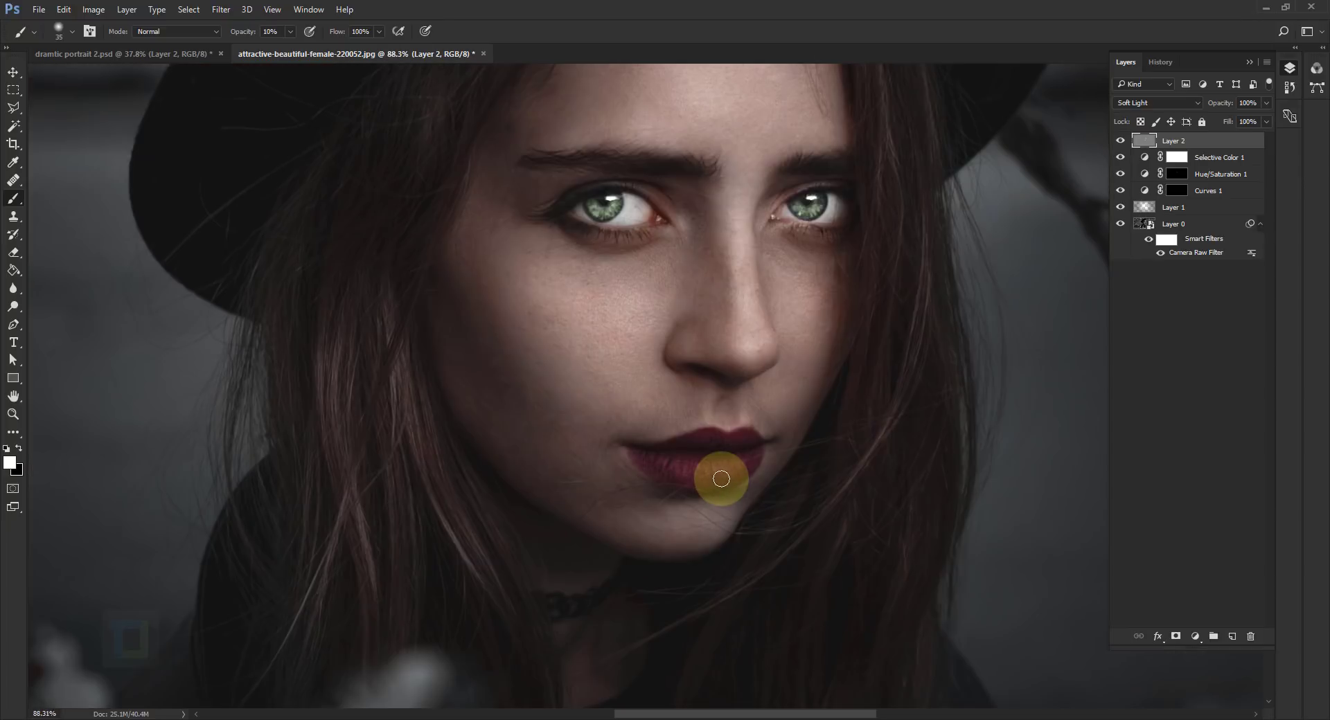
{"action": "scroll", "coordinate": [738, 474], "scroll_direction": "up", "scroll_amount": 1}
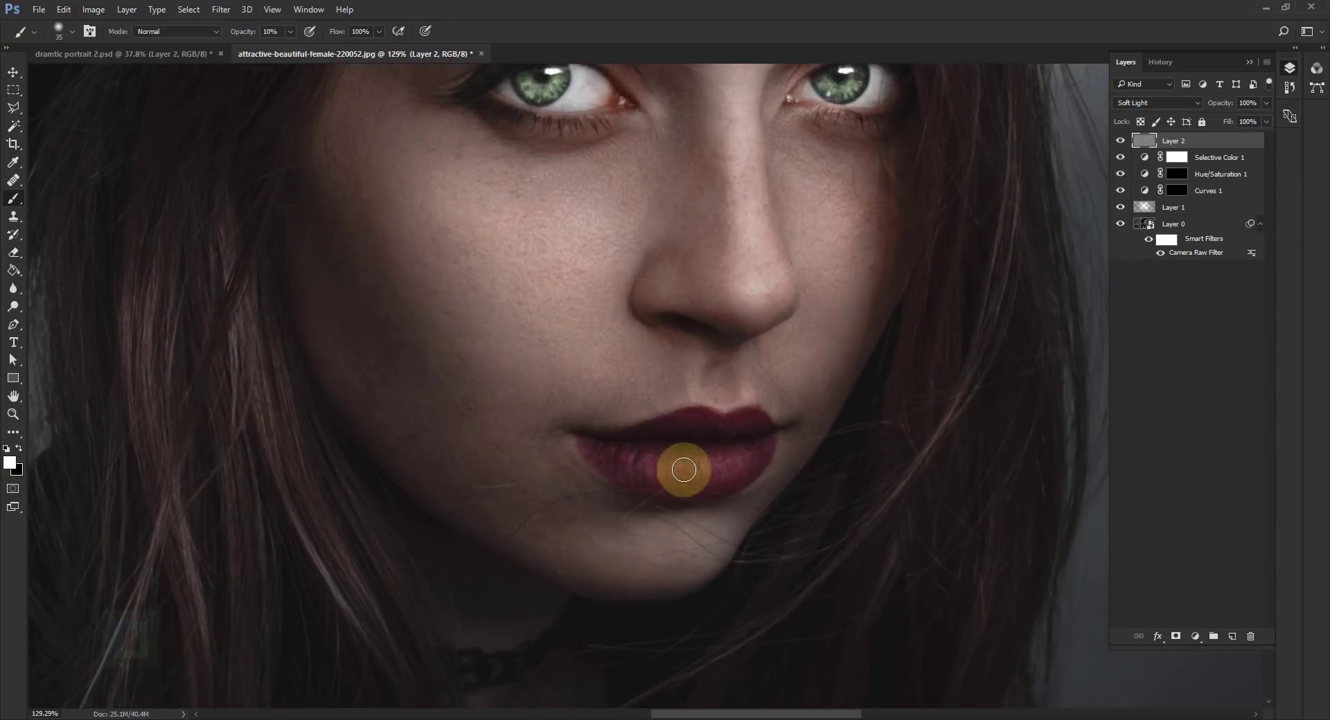
{"action": "scroll", "coordinate": [766, 386], "scroll_direction": "up", "scroll_amount": 1}
{"action": "scroll", "coordinate": [766, 386], "scroll_direction": "down", "scroll_amount": 1}
{"action": "scroll", "coordinate": [675, 350], "scroll_direction": "up", "scroll_amount": 3}
Lighten the cheek under the eye with the white brush enlarged to 80 and 150 px, and compare with the gray layer hidden.
{"action": "key", "text": "bracketright"}
{"action": "key", "text": "bracketright"}
{"action": "key", "text": "bracketright"}
{"action": "key", "text": "bracketright"}
{"action": "scroll", "coordinate": [784, 369], "scroll_direction": "down", "scroll_amount": 4}
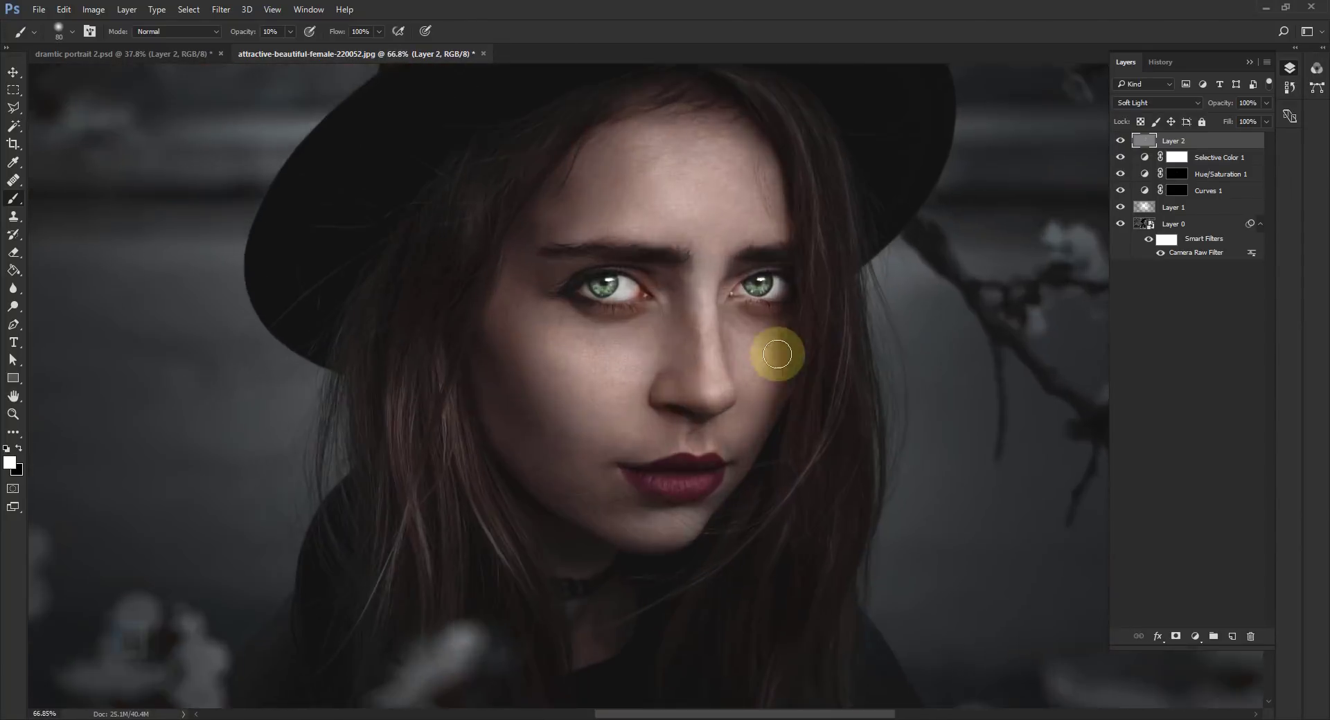
{"action": "scroll", "coordinate": [745, 261], "scroll_direction": "up", "scroll_amount": 1}
{"action": "scroll", "coordinate": [855, 386], "scroll_direction": "down", "scroll_amount": 1}
{"action": "key", "text": "bracketright"}
{"action": "key", "text": "bracketright"}
{"action": "key", "text": "bracketright"}
{"action": "key", "text": "bracketright"}
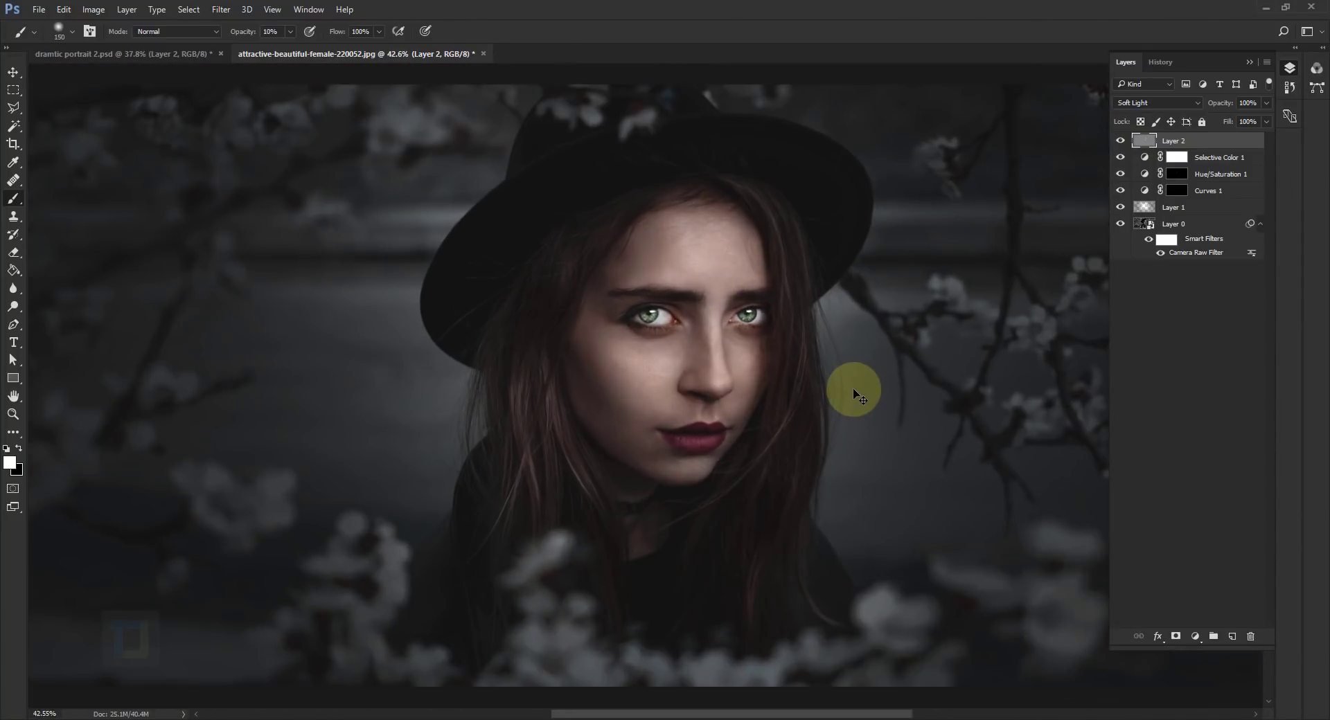
{"action": "scroll", "coordinate": [864, 353], "scroll_direction": "up", "scroll_amount": 1}
{"action": "left_click", "coordinate": [1120, 141]}
{"action": "left_click", "coordinate": [1120, 141]}
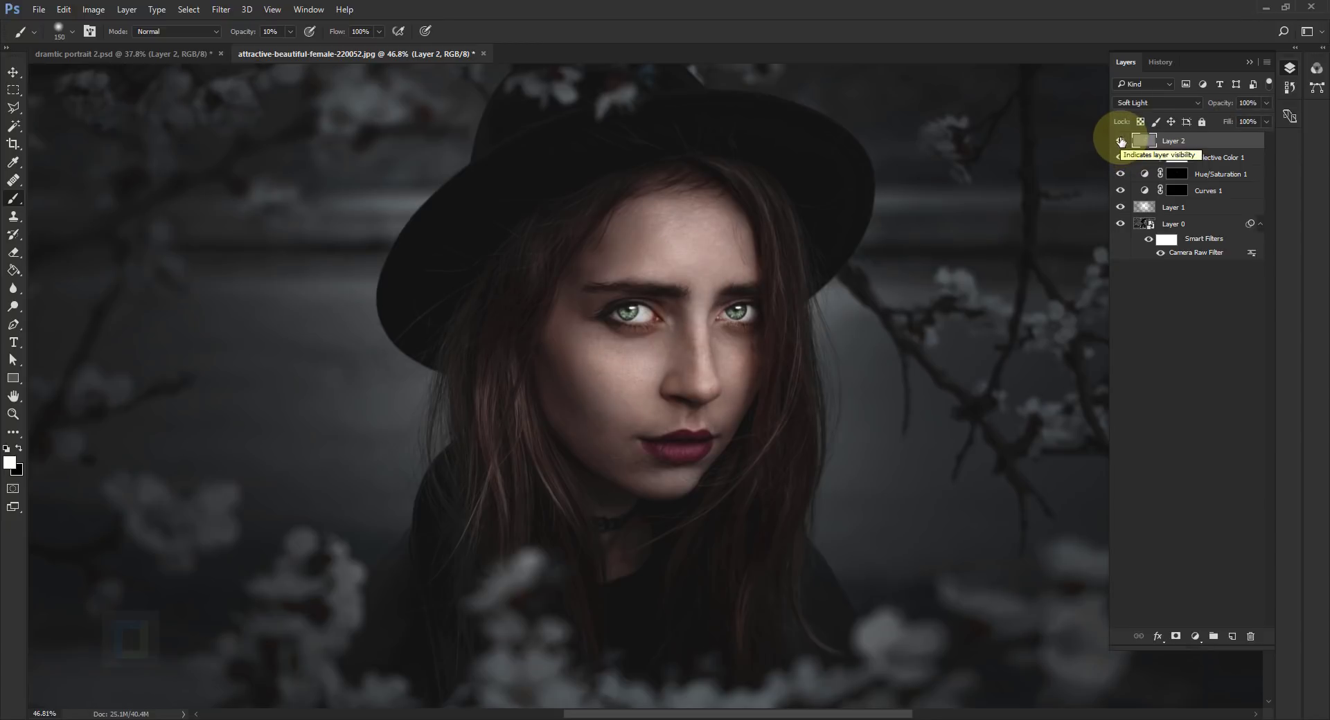
{"action": "left_click", "coordinate": [1120, 140]}
{"action": "left_click", "coordinate": [1120, 141]}
Switch the brush color to black and darken the skin under the eye and on the forehead at 10% opacity.
{"action": "left_click", "coordinate": [19, 447]}
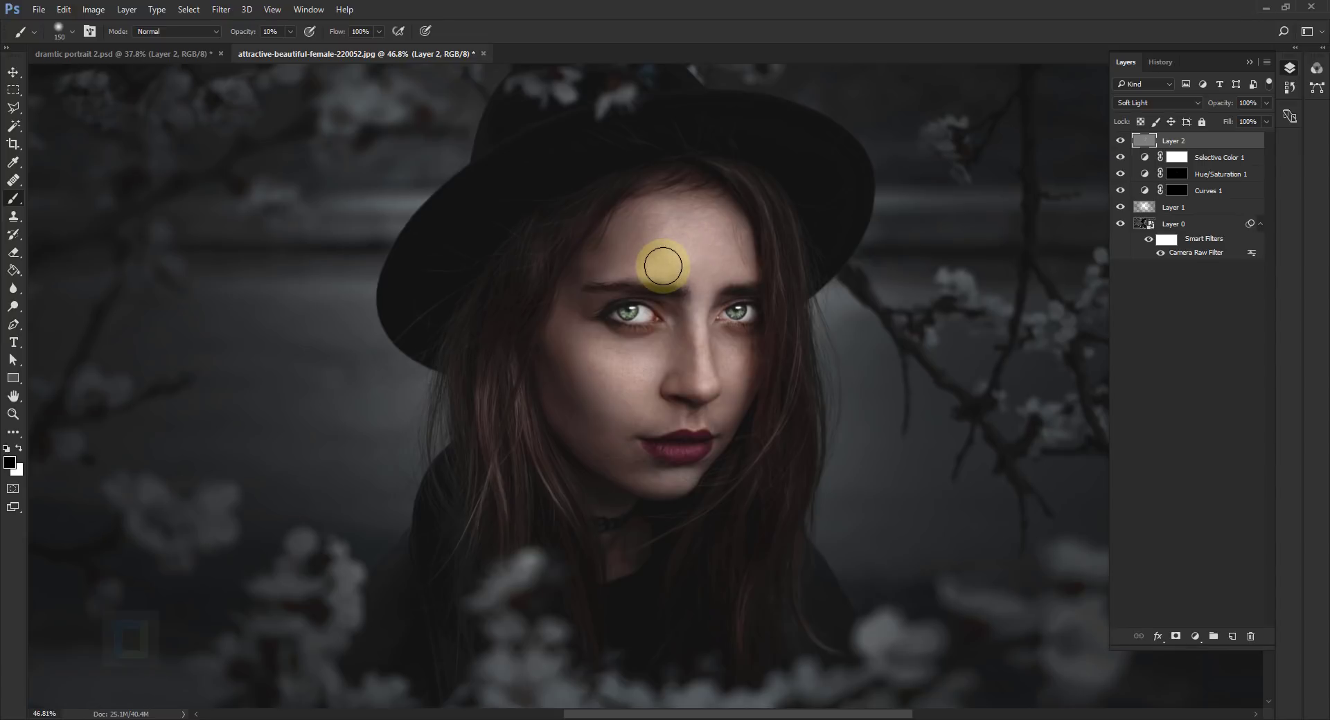
{"action": "left_click_drag", "start_coordinate": [647, 339], "coordinate": [644, 336]}
{"action": "left_click", "coordinate": [656, 269]}
{"action": "mouse_move", "coordinate": [656, 269]}
{"action": "left_mouse_down"}
{"action": "mouse_move", "coordinate": [674, 229]}
{"action": "mouse_move", "coordinate": [829, 254]}
{"action": "mouse_move", "coordinate": [784, 282]}
{"action": "mouse_move", "coordinate": [795, 310]}
{"action": "mouse_move", "coordinate": [781, 298]}
{"action": "mouse_move", "coordinate": [868, 265]}
{"action": "mouse_move", "coordinate": [751, 275]}
{"action": "mouse_move", "coordinate": [677, 239]}
{"action": "left_mouse_up"}
{"action": "key", "text": "bracketright"}
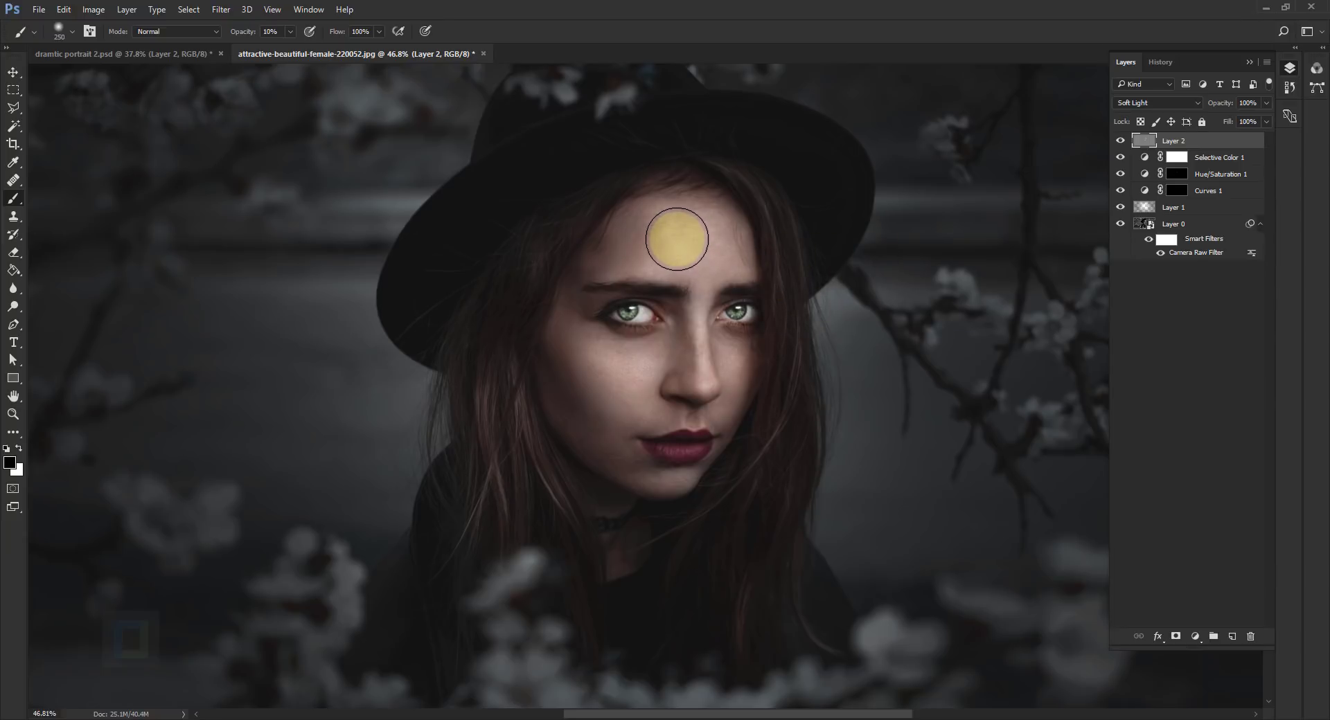
Deepen the shadows around the eyes and face with smaller black brushes and a 300 px brush at 8% opacity, and compare with Layer 2 hidden.
{"action": "scroll", "coordinate": [630, 326], "scroll_direction": "up", "scroll_amount": 3}
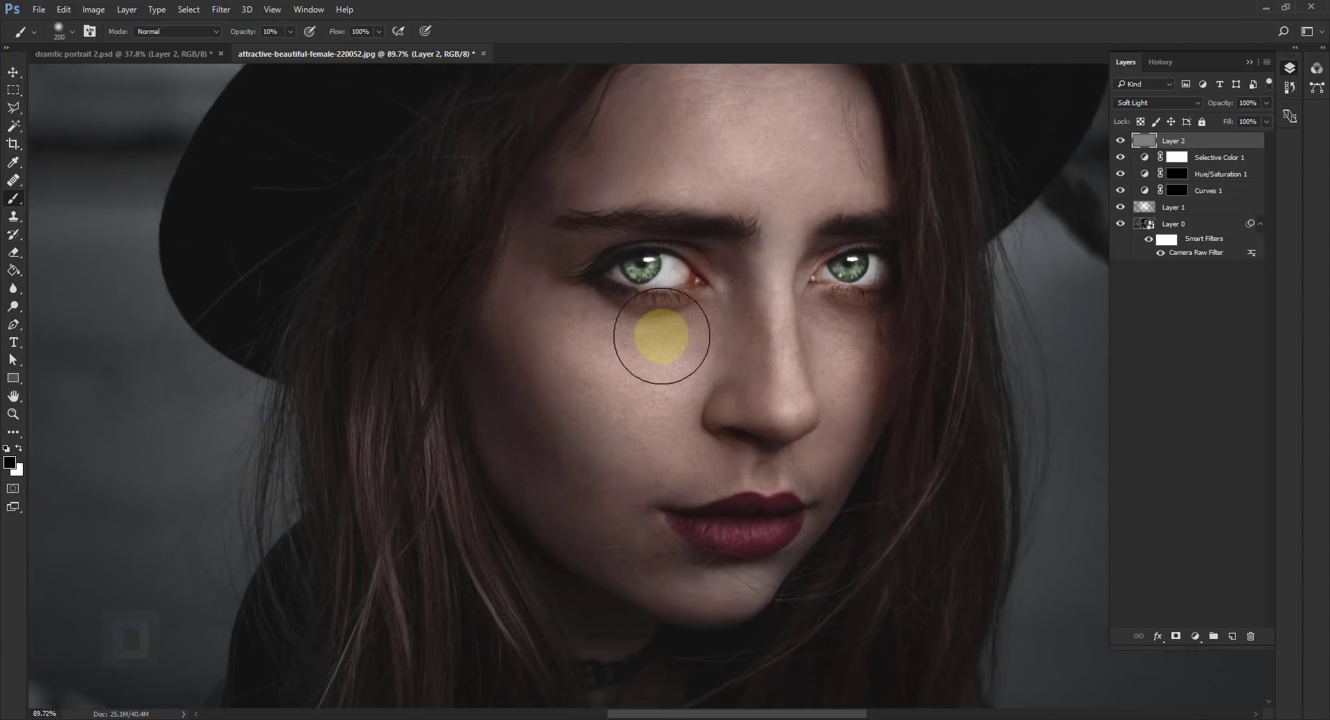
{"action": "scroll", "coordinate": [659, 337], "scroll_direction": "up", "scroll_amount": 2}
{"action": "key", "text": "bracketleft"}
{"action": "key", "text": "bracketleft"}
{"action": "key", "text": "bracketleft"}
{"action": "key", "text": "bracketleft"}
{"action": "key", "text": "bracketleft"}
{"action": "key", "text": "bracketleft"}
{"action": "key", "text": "bracketleft"}
{"action": "key", "text": "bracketleft"}
{"action": "key", "text": "bracketleft"}
{"action": "key", "text": "bracketleft"}
{"action": "key", "text": "bracketleft"}
{"action": "key", "text": "bracketleft"}
{"action": "scroll", "coordinate": [674, 306], "scroll_direction": "up", "scroll_amount": 2}
{"action": "key", "text": "bracketleft"}
{"action": "mouse_move", "coordinate": [701, 277]}
{"action": "left_mouse_down"}
{"action": "mouse_move", "coordinate": [658, 283]}
{"action": "mouse_move", "coordinate": [522, 256]}
{"action": "mouse_move", "coordinate": [708, 288]}
{"action": "mouse_move", "coordinate": [564, 252]}
{"action": "left_mouse_up"}
{"action": "mouse_move", "coordinate": [1016, 356]}
{"action": "left_mouse_down"}
{"action": "mouse_move", "coordinate": [508, 273]}
{"action": "mouse_move", "coordinate": [620, 190]}
{"action": "mouse_move", "coordinate": [751, 207]}
{"action": "mouse_move", "coordinate": [621, 185]}
{"action": "left_mouse_up"}
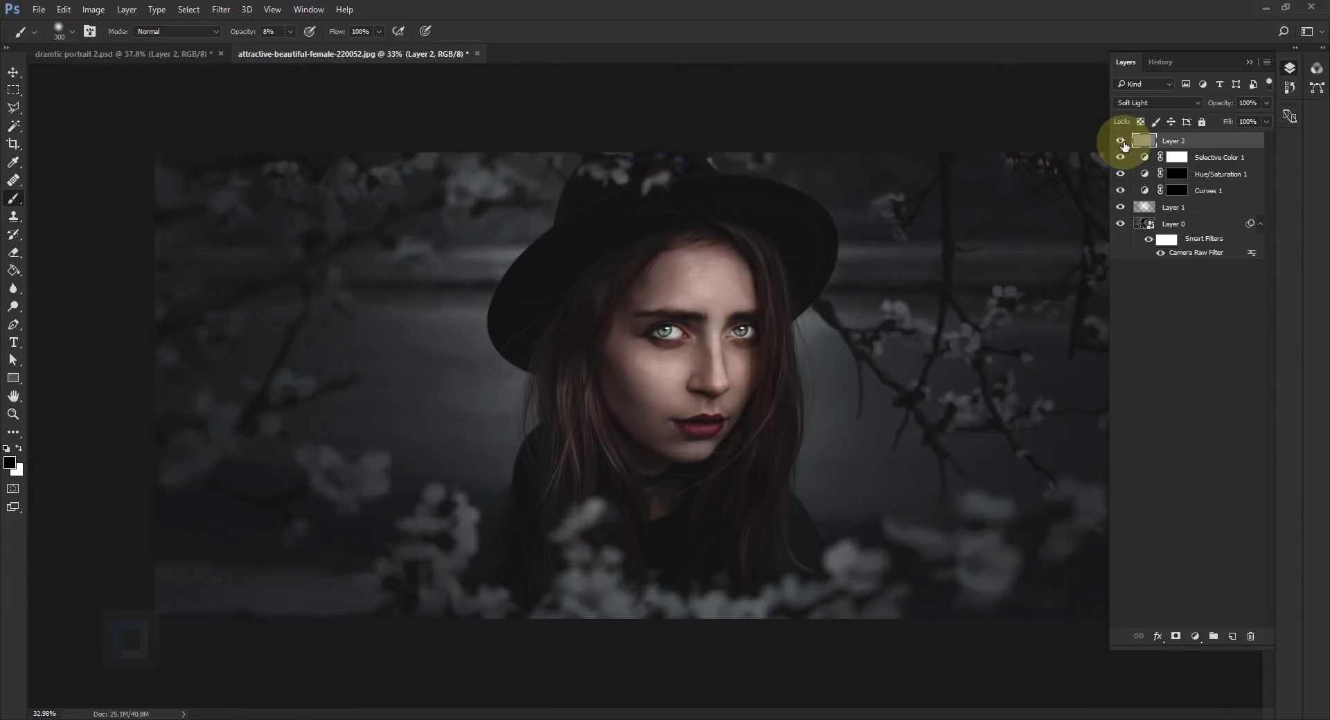
{"action": "left_click", "coordinate": [1121, 141]}
{"action": "left_click", "coordinate": [1121, 141]}
{"action": "left_click", "coordinate": [1120, 141]}
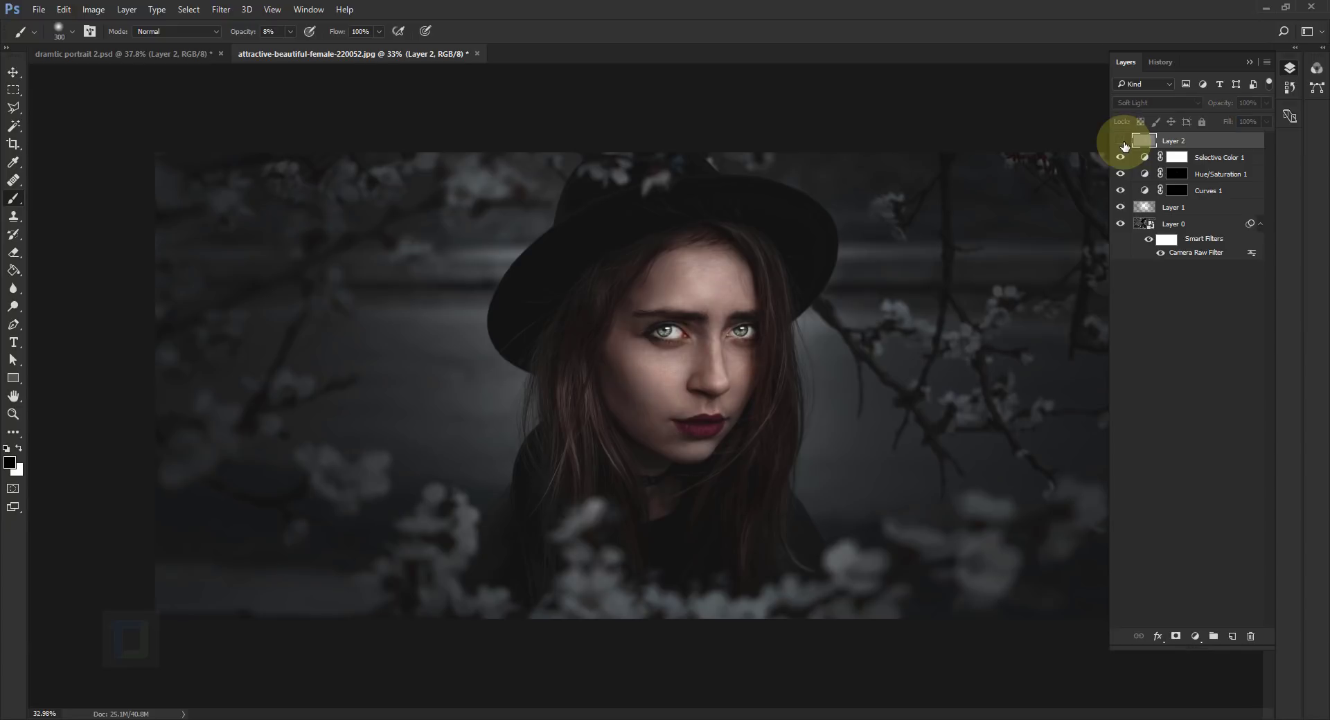
{"action": "left_click", "coordinate": [1121, 142]}
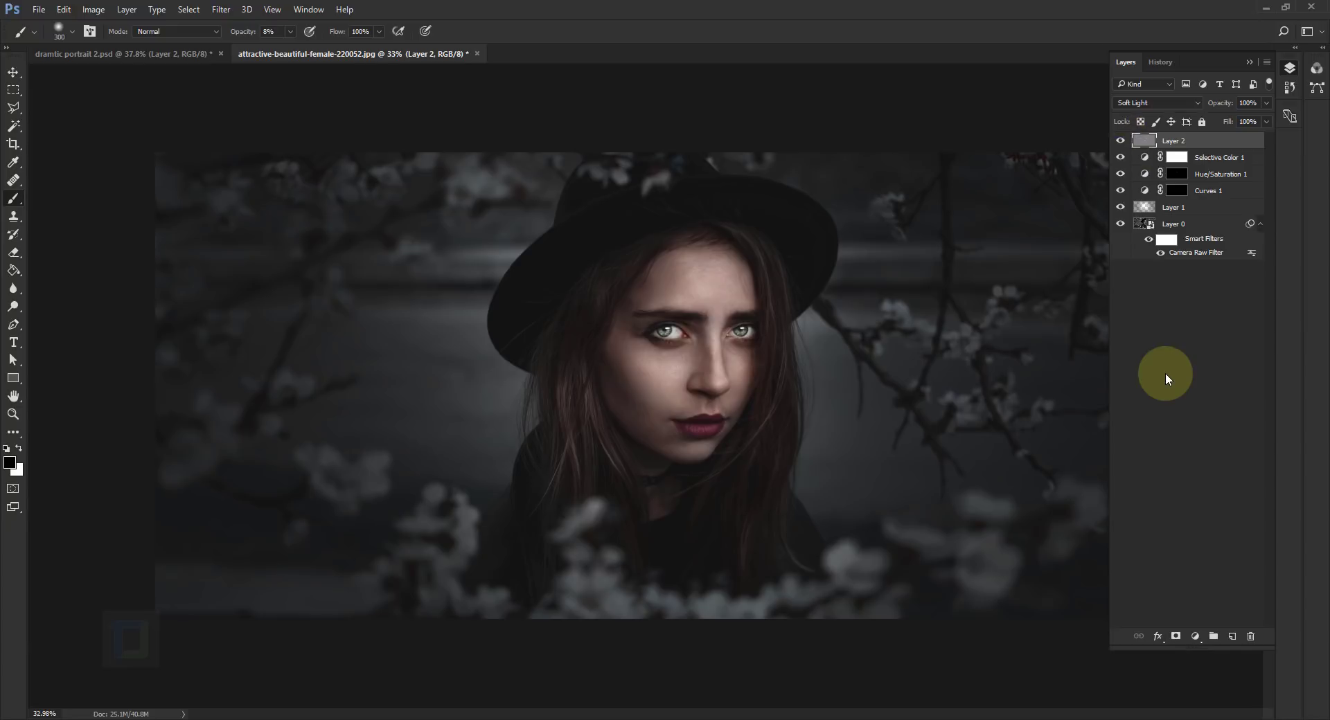
Add a new layer above Layer 2 and stamp all visible layers into it.
{"action": "left_click", "coordinate": [1233, 636]}
{"action": "key", "text": "ctrl+alt+shift+e"}
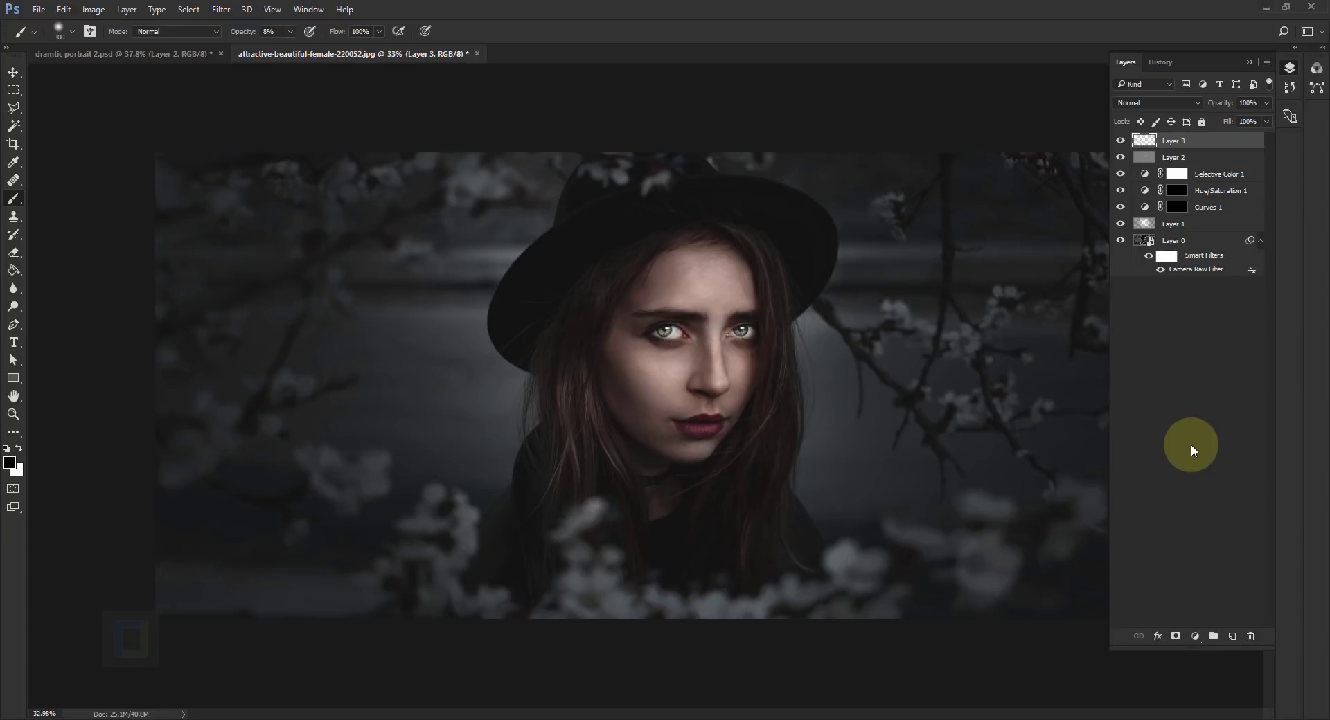
{"action": "key", "text": "v"}
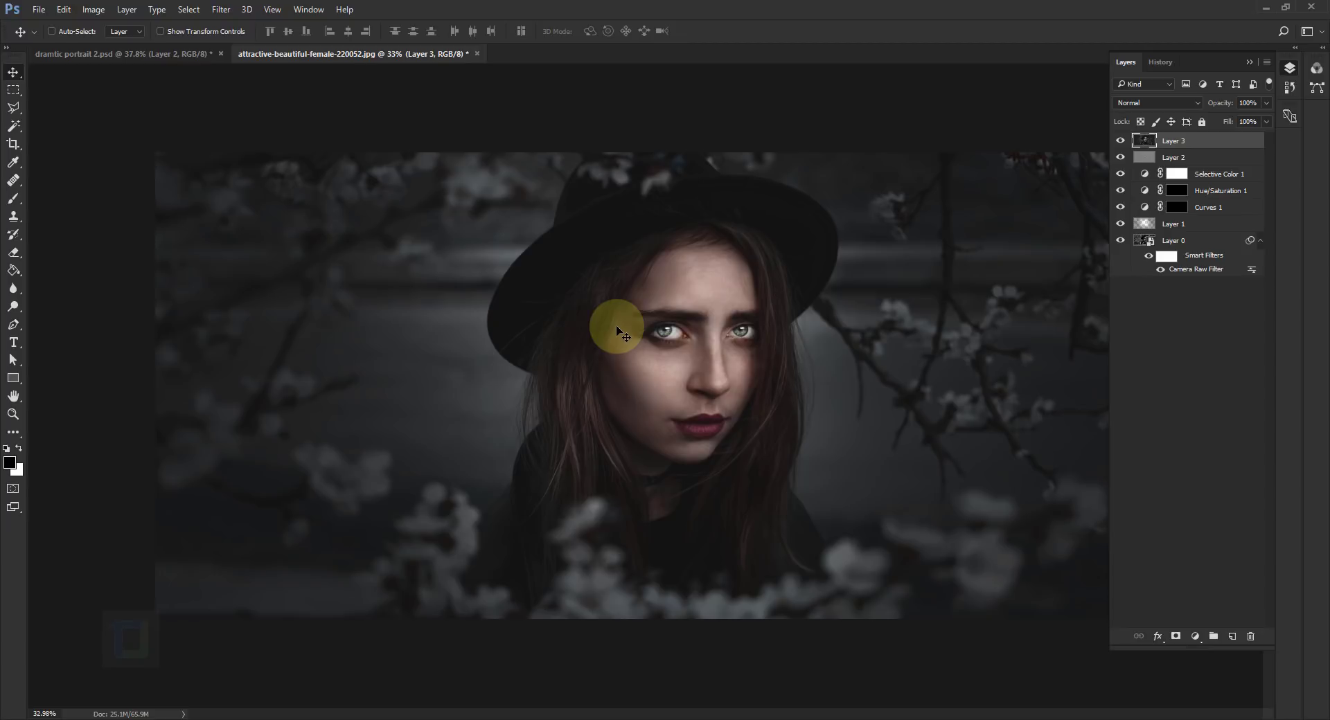
Desaturate the stamped Layer 3 to black and white.
{"action": "key", "text": "ctrl+shift+u"}
{"action": "left_click", "coordinate": [94, 9]}
{"action": "mouse_move", "coordinate": [121, 44]}
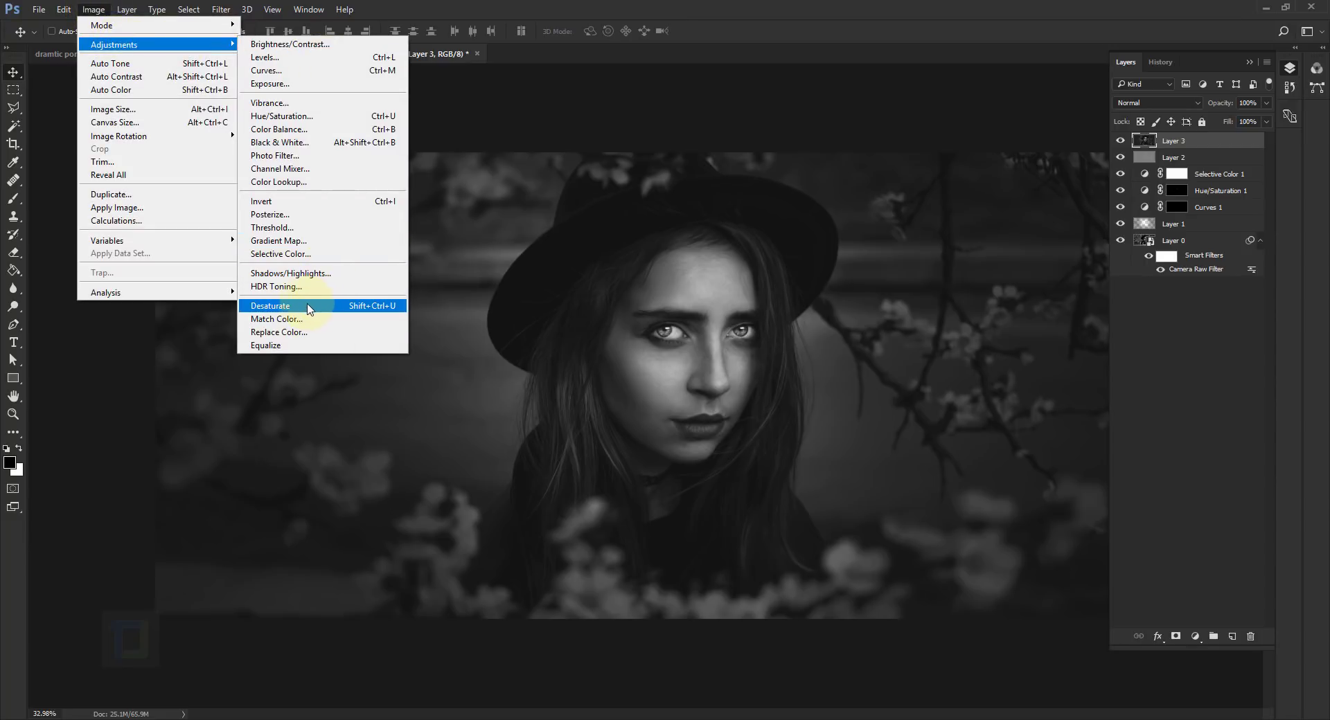
{"action": "left_click", "coordinate": [895, 6]}
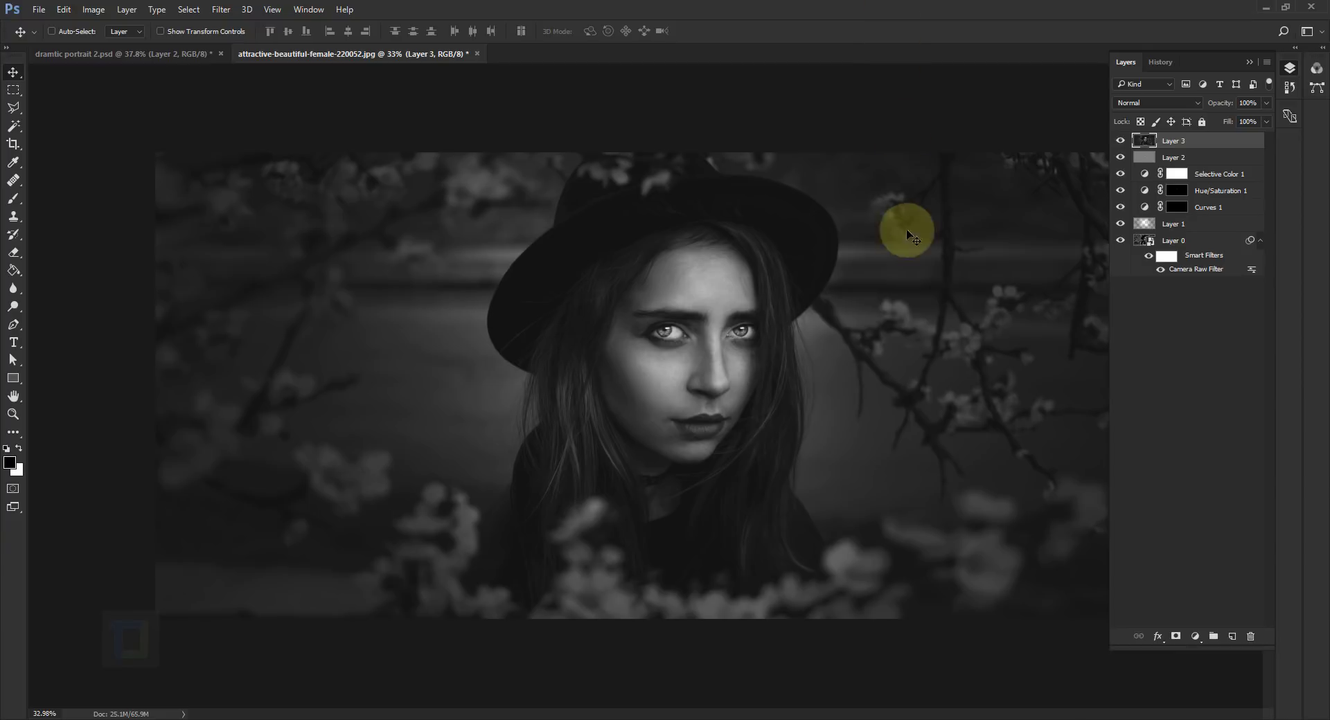
Apply a High Pass filter with a 2.5 pixel radius to Layer 3.
{"action": "left_click", "coordinate": [223, 9]}
{"action": "mouse_move", "coordinate": [289, 290]}
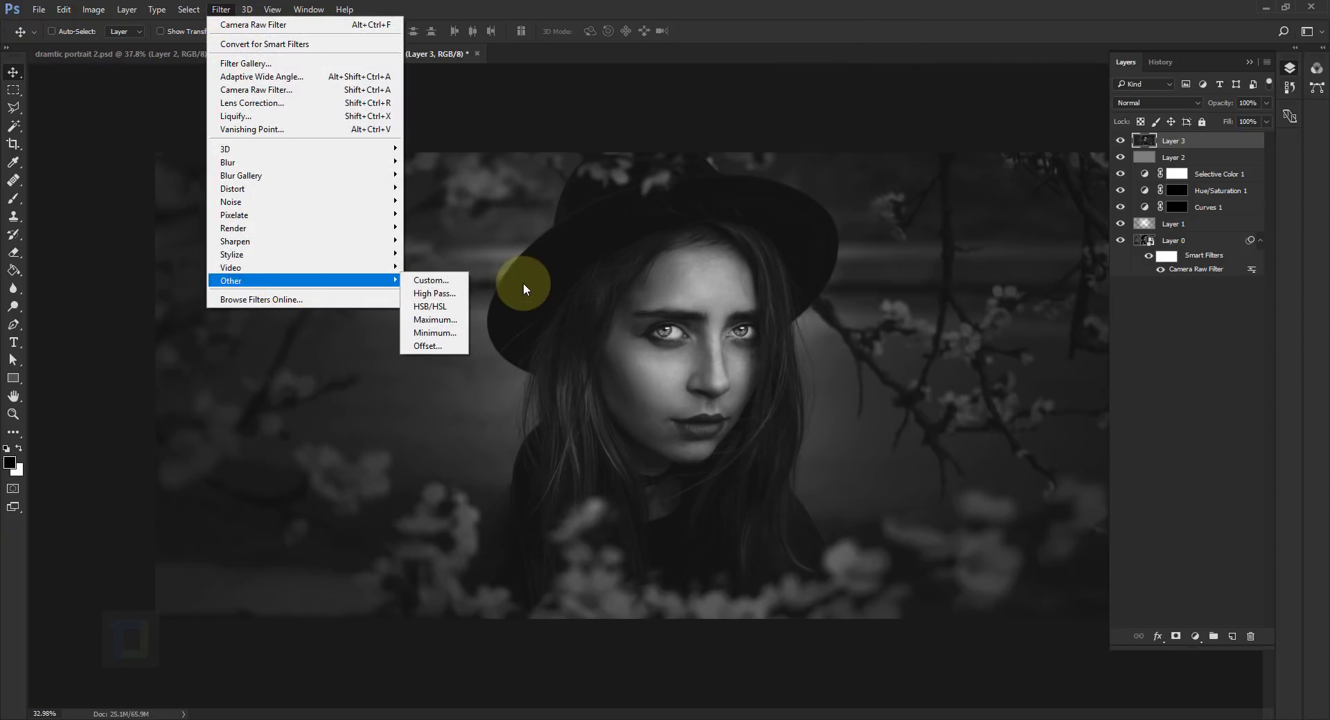
{"action": "left_click", "coordinate": [437, 291]}
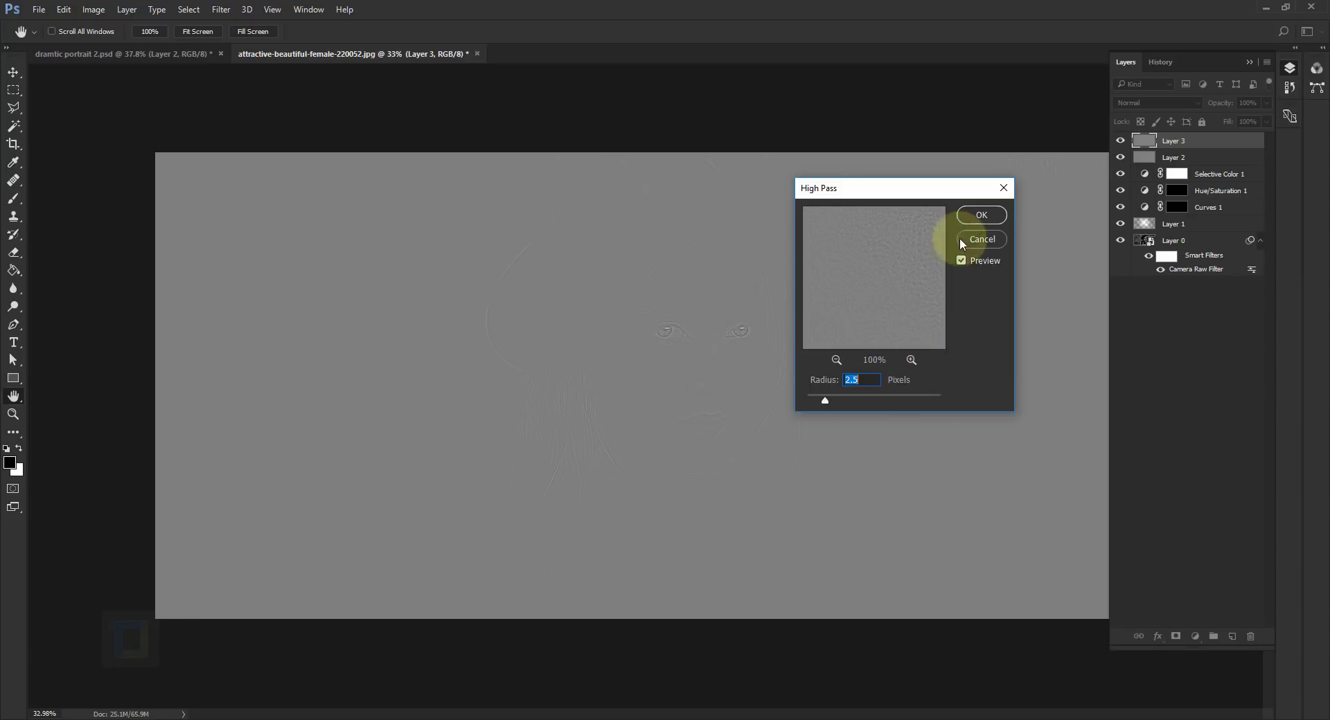
{"action": "left_click", "coordinate": [982, 215]}
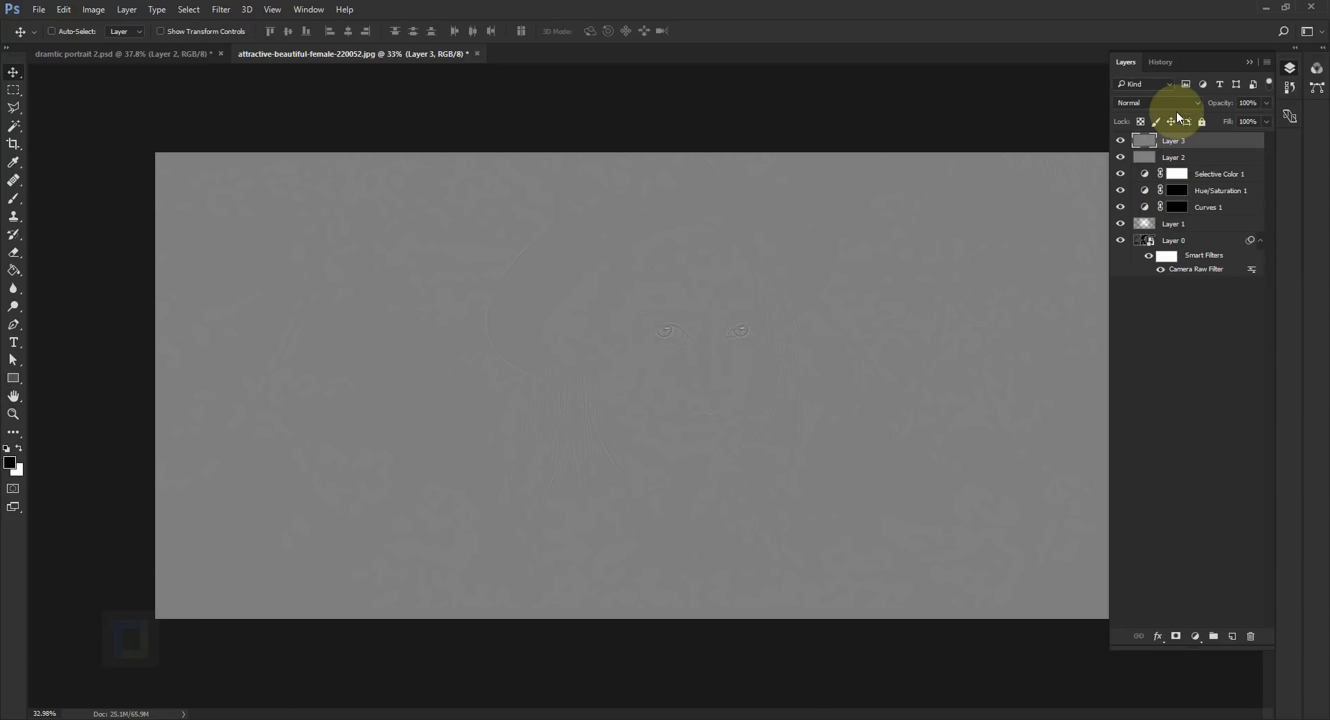
Set Layer 3's blend mode to Hard Light and compare the sharpening with the layer hidden.
{"action": "left_click", "coordinate": [1158, 102]}
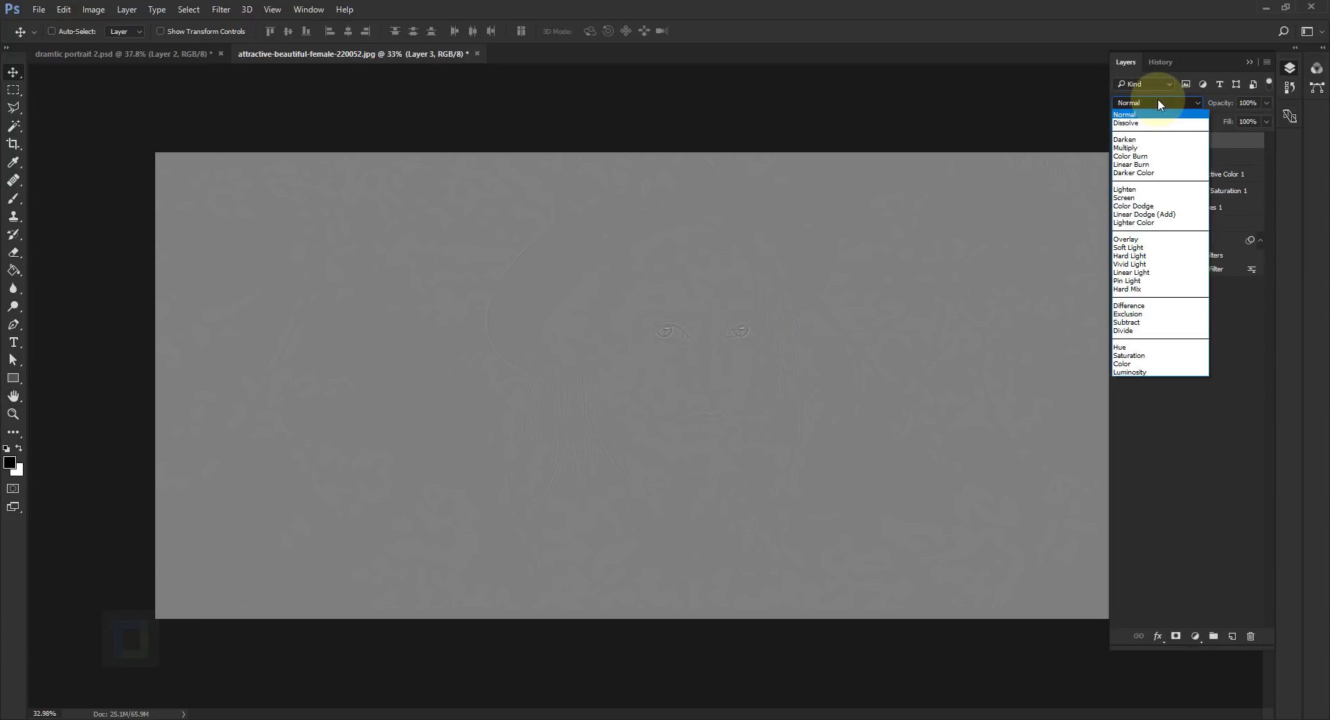
{"action": "left_click", "coordinate": [1121, 257]}
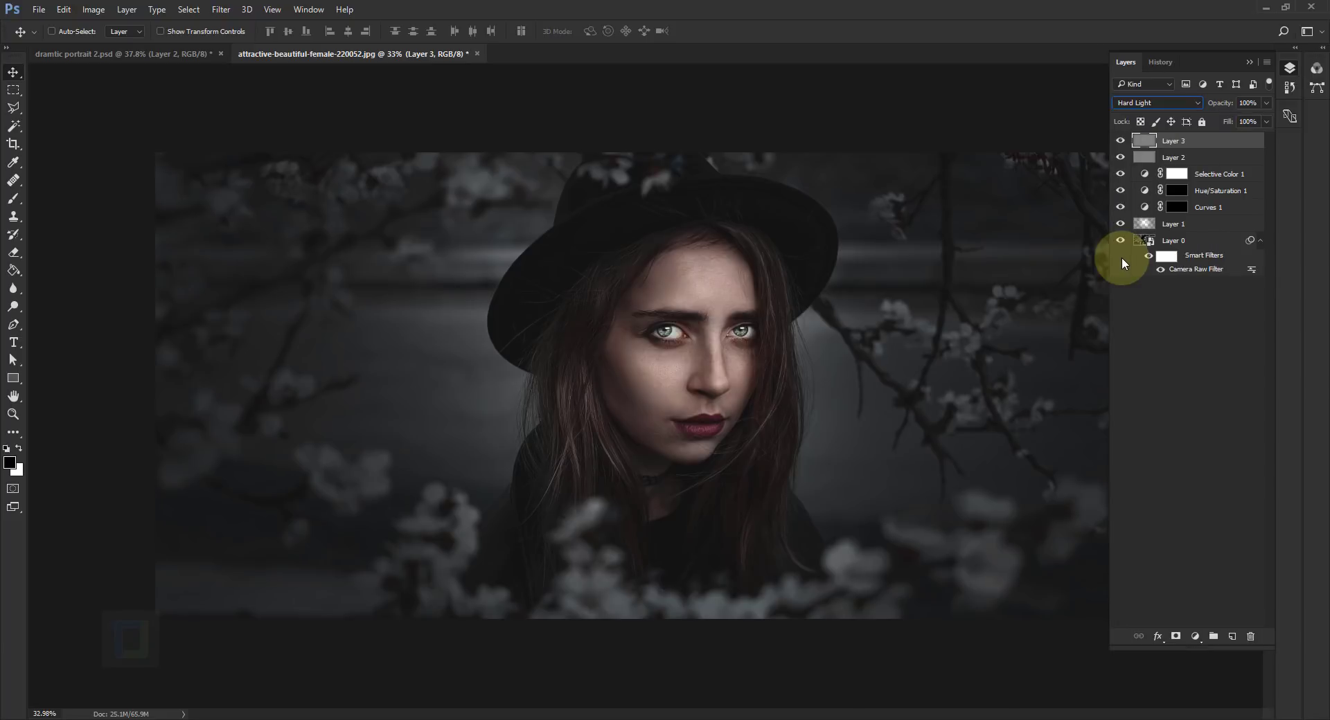
{"action": "left_click_drag", "start_coordinate": [586, 386], "coordinate": [633, 422]}
{"action": "left_click", "coordinate": [1120, 142]}
{"action": "left_click", "coordinate": [1120, 141]}
{"action": "left_click_drag", "start_coordinate": [675, 365], "coordinate": [890, 367]}
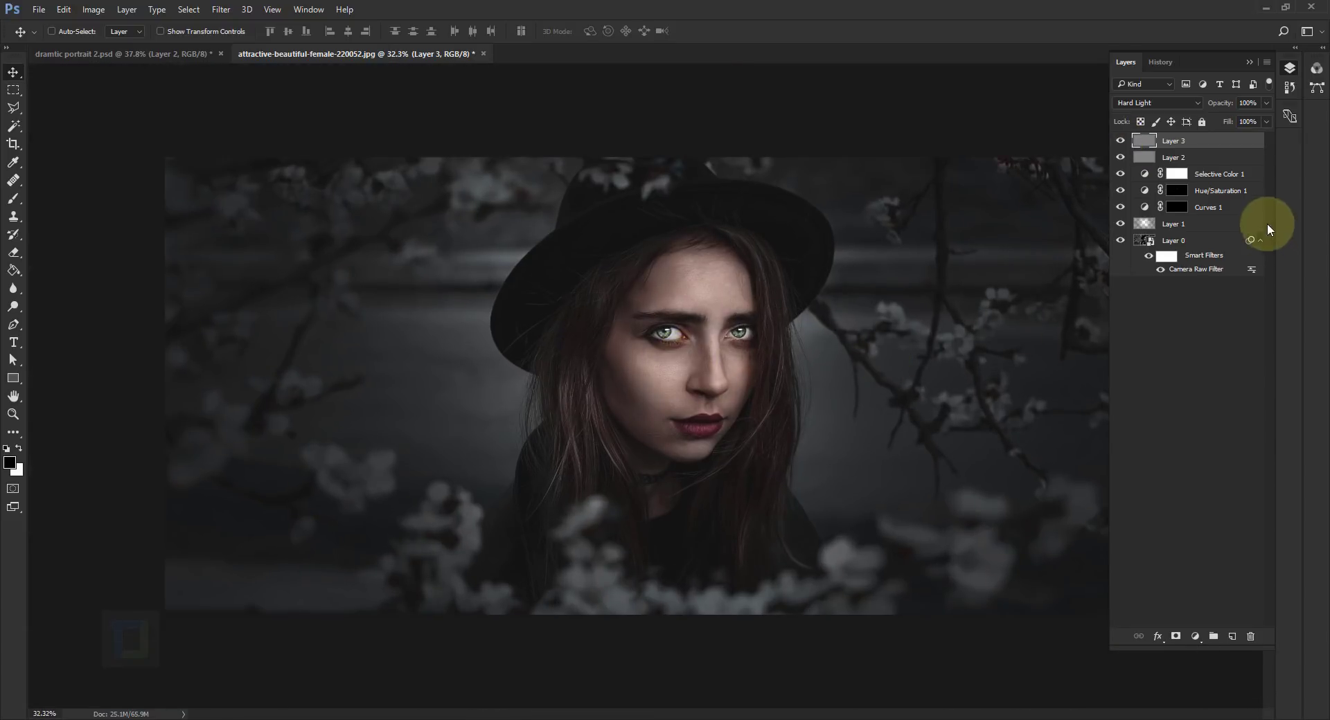
Reduce the opacity of the Layer 3 sharpening layer to 64%.
{"action": "left_click", "coordinate": [1267, 102]}
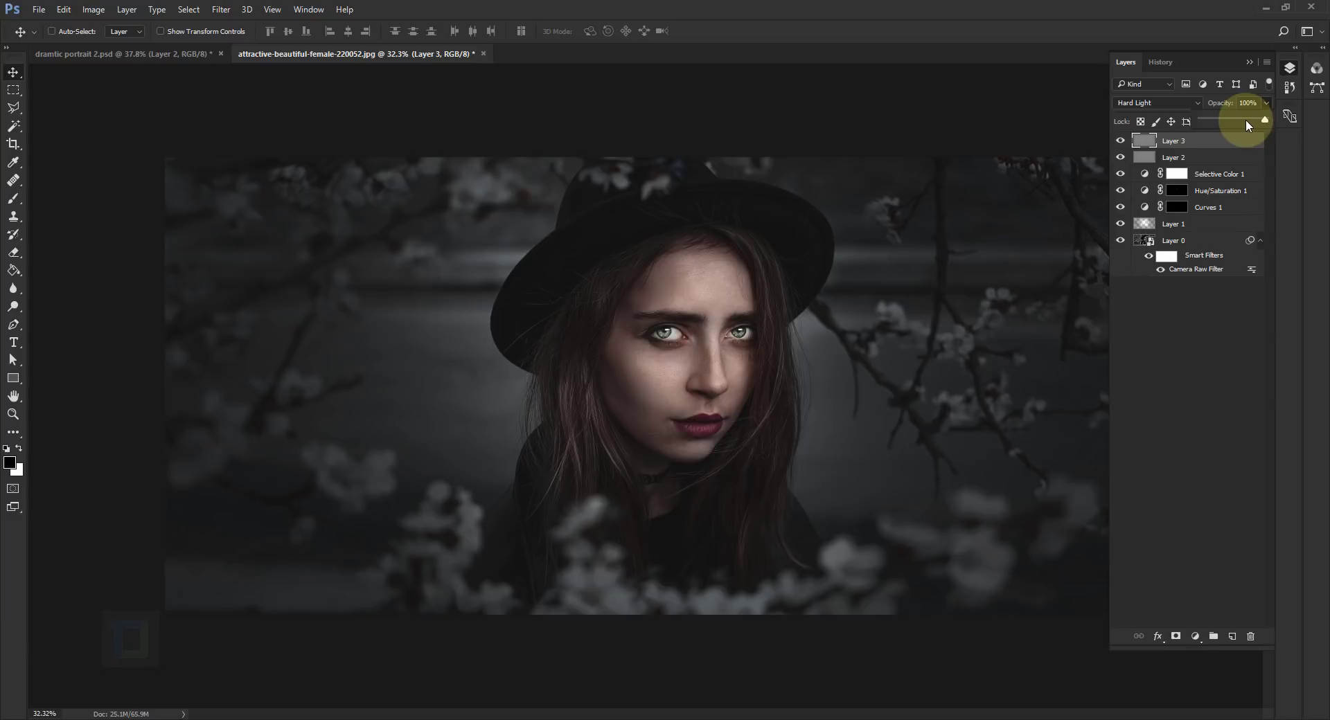
{"action": "left_click_drag", "start_coordinate": [1246, 123], "coordinate": [1244, 124]}
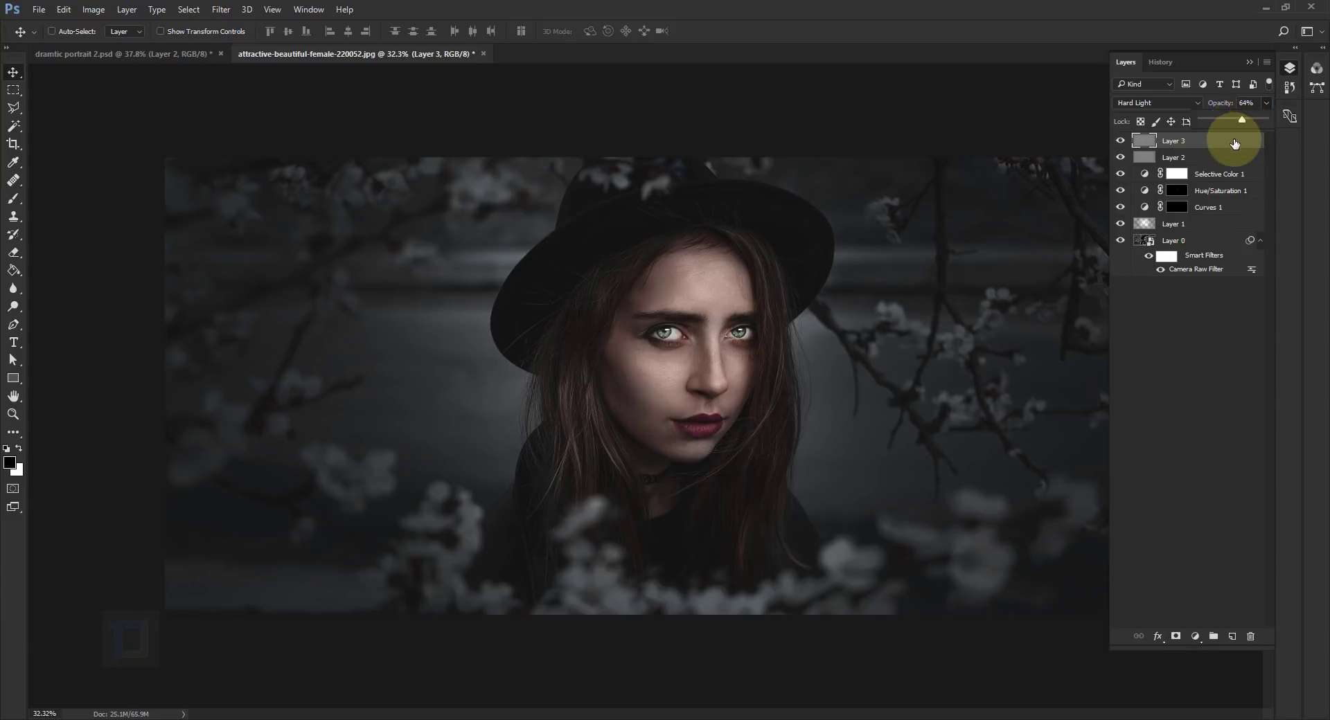
{"action": "left_click", "coordinate": [1234, 144]}
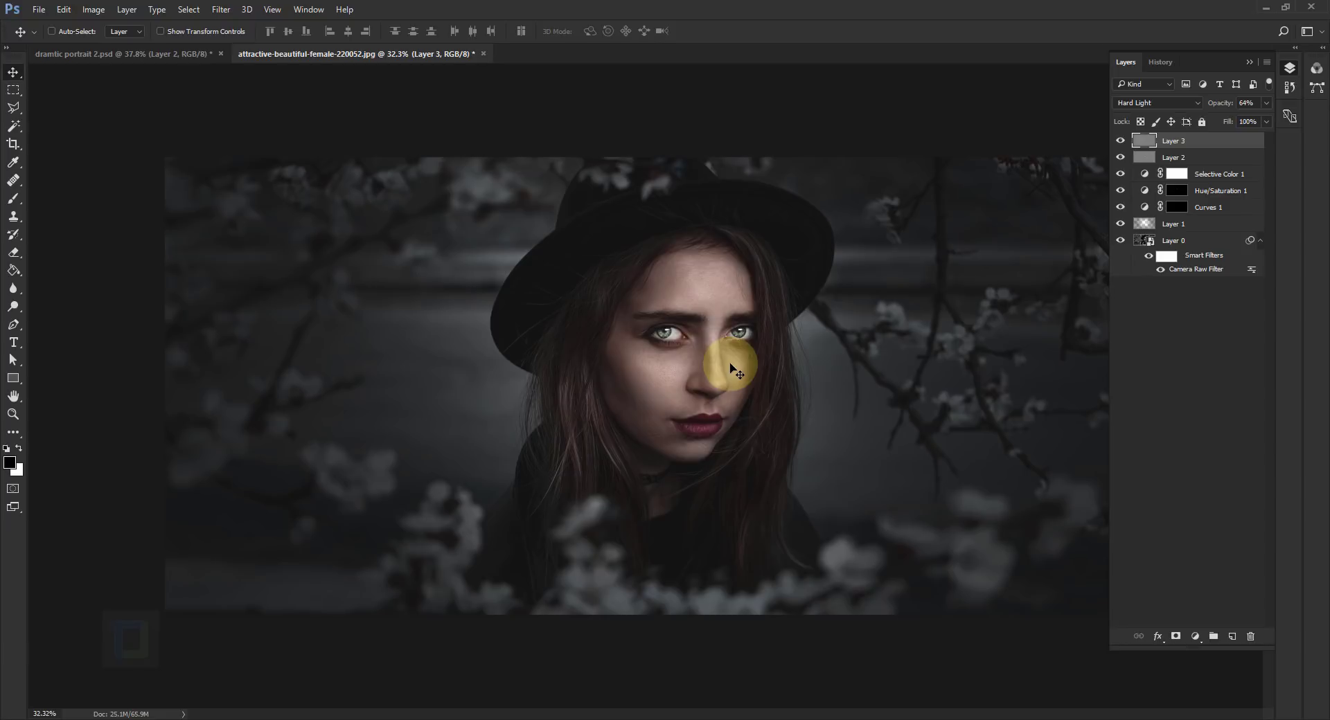
Darken the outer areas of the picture on Layer 1 with a 1700 px soft black brush at 25% opacity.
{"action": "left_click", "coordinate": [1199, 222]}
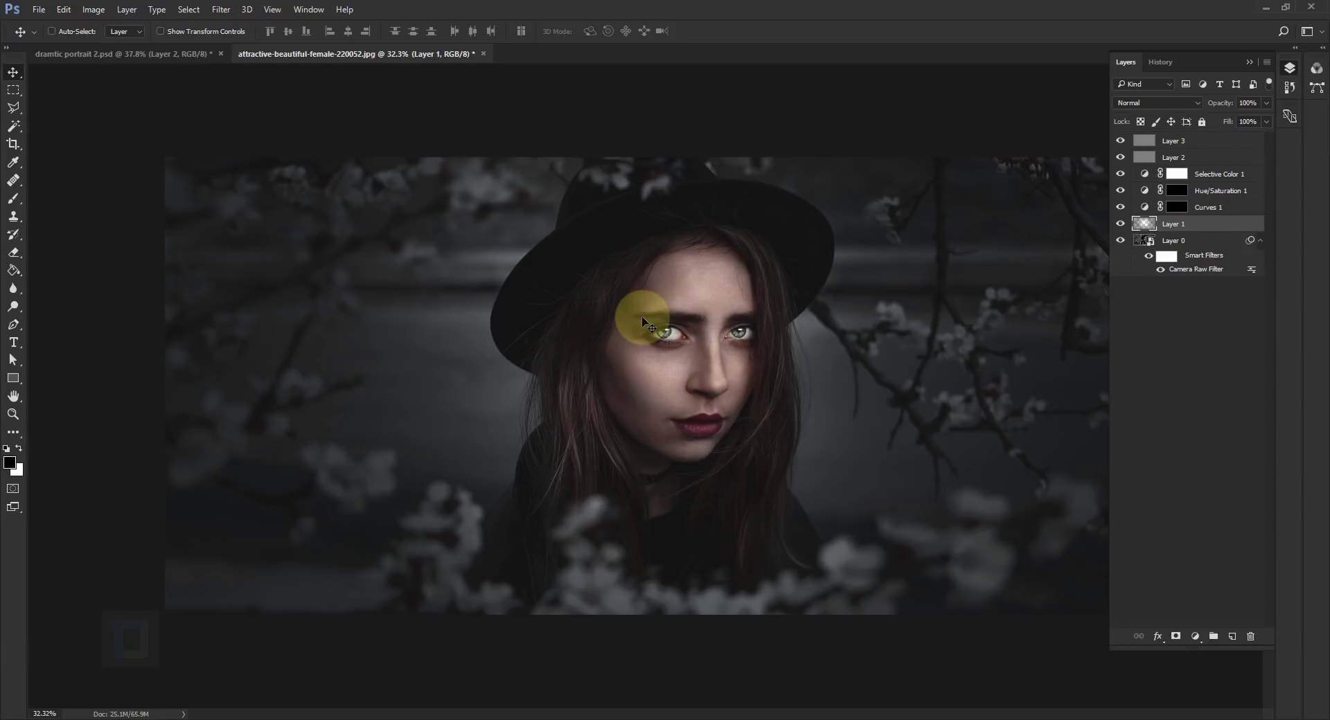
{"action": "left_click", "coordinate": [13, 199]}
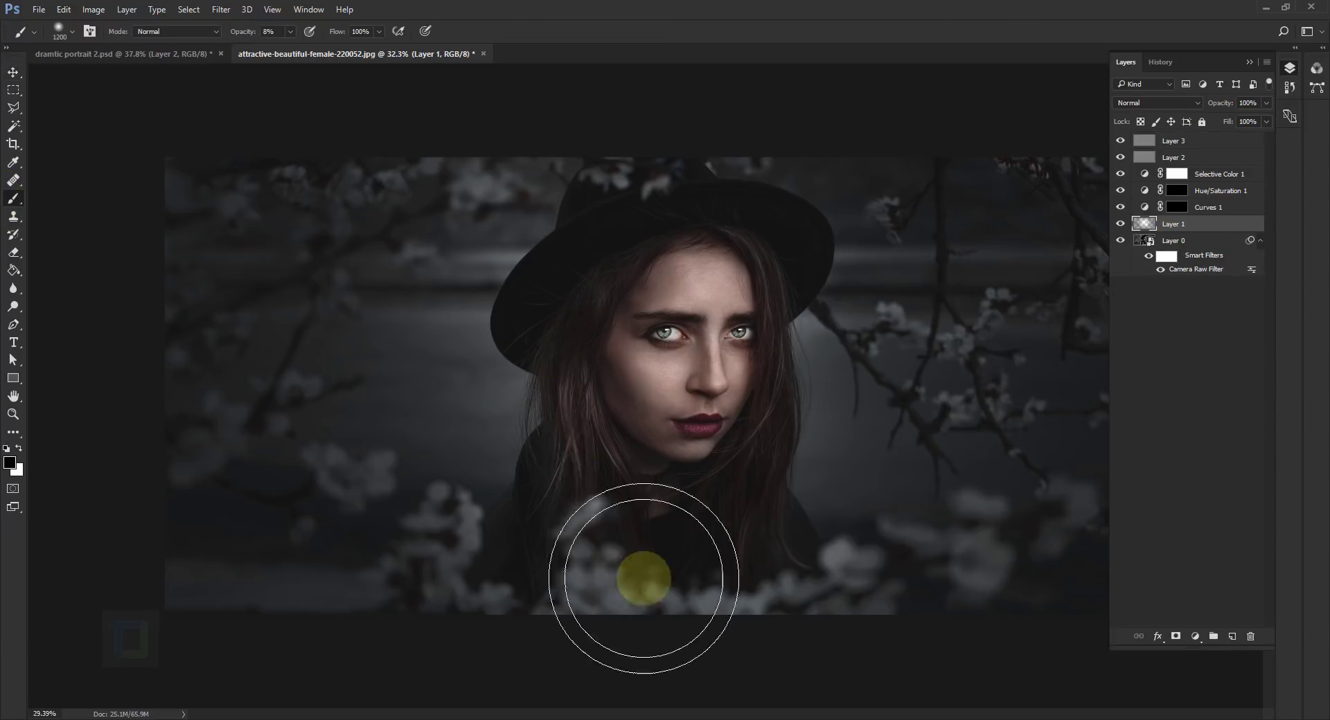
{"action": "scroll", "coordinate": [644, 578], "scroll_direction": "down", "scroll_amount": 2}
{"action": "left_click_drag", "start_coordinate": [215, 32], "coordinate": [228, 32]}
{"action": "key", "text": "bracketright"}
{"action": "key", "text": "bracketright"}
{"action": "key", "text": "bracketright"}
{"action": "key", "text": "bracketright"}
{"action": "key", "text": "bracketright"}
{"action": "key", "text": "bracketright"}
{"action": "key", "text": "bracketright"}
{"action": "key", "text": "bracketright"}
{"action": "key", "text": "bracketright"}
{"action": "key", "text": "bracketright"}
{"action": "key", "text": "bracketright"}
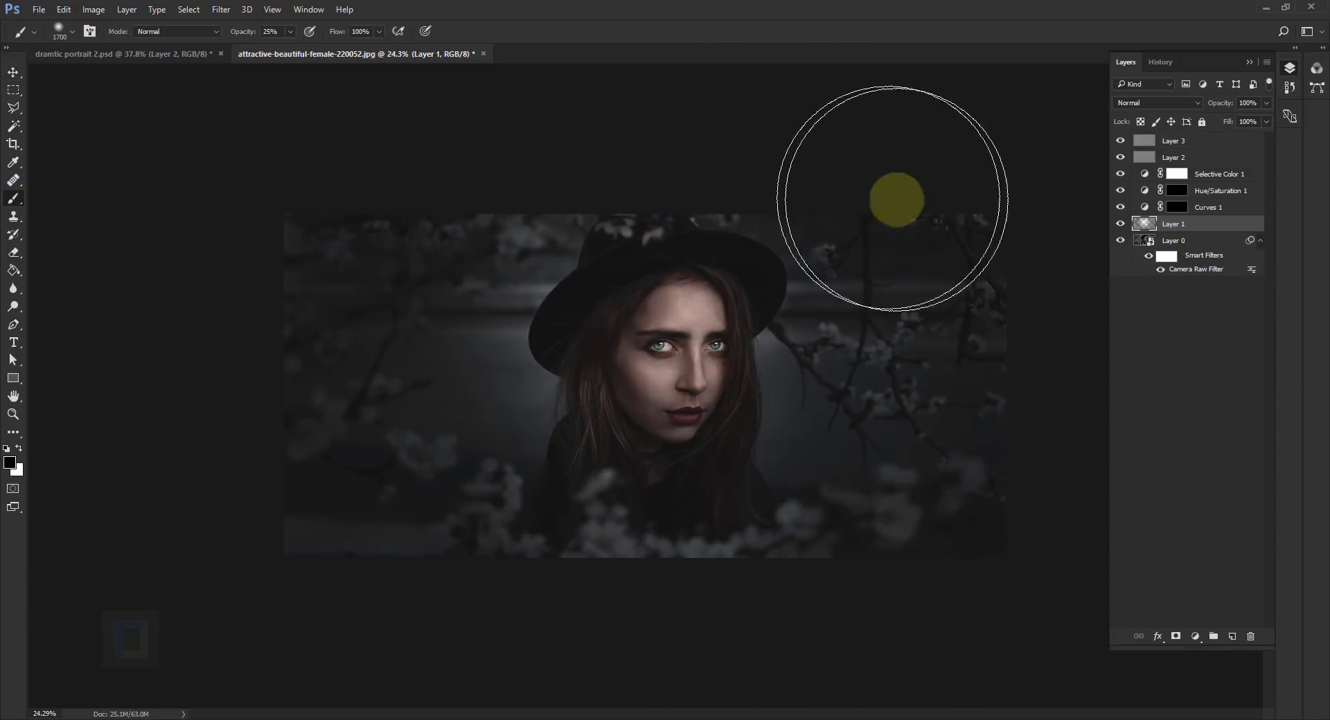
Soften the dark shading on Layer 1 with an enlarged Eraser and reduce the layer's opacity to 95%.
{"action": "key", "text": "e"}
{"action": "scroll", "coordinate": [734, 318], "scroll_direction": "up", "scroll_amount": 3}
{"action": "scroll", "coordinate": [679, 337], "scroll_direction": "down", "scroll_amount": 1}
{"action": "key", "text": "bracketright"}
{"action": "key", "text": "bracketright"}
{"action": "key", "text": "bracketright"}
{"action": "scroll", "coordinate": [727, 356], "scroll_direction": "down", "scroll_amount": 2}
{"action": "left_click_drag", "start_coordinate": [1211, 104], "coordinate": [1208, 104]}
{"action": "scroll", "coordinate": [853, 370], "scroll_direction": "up", "scroll_amount": 2}
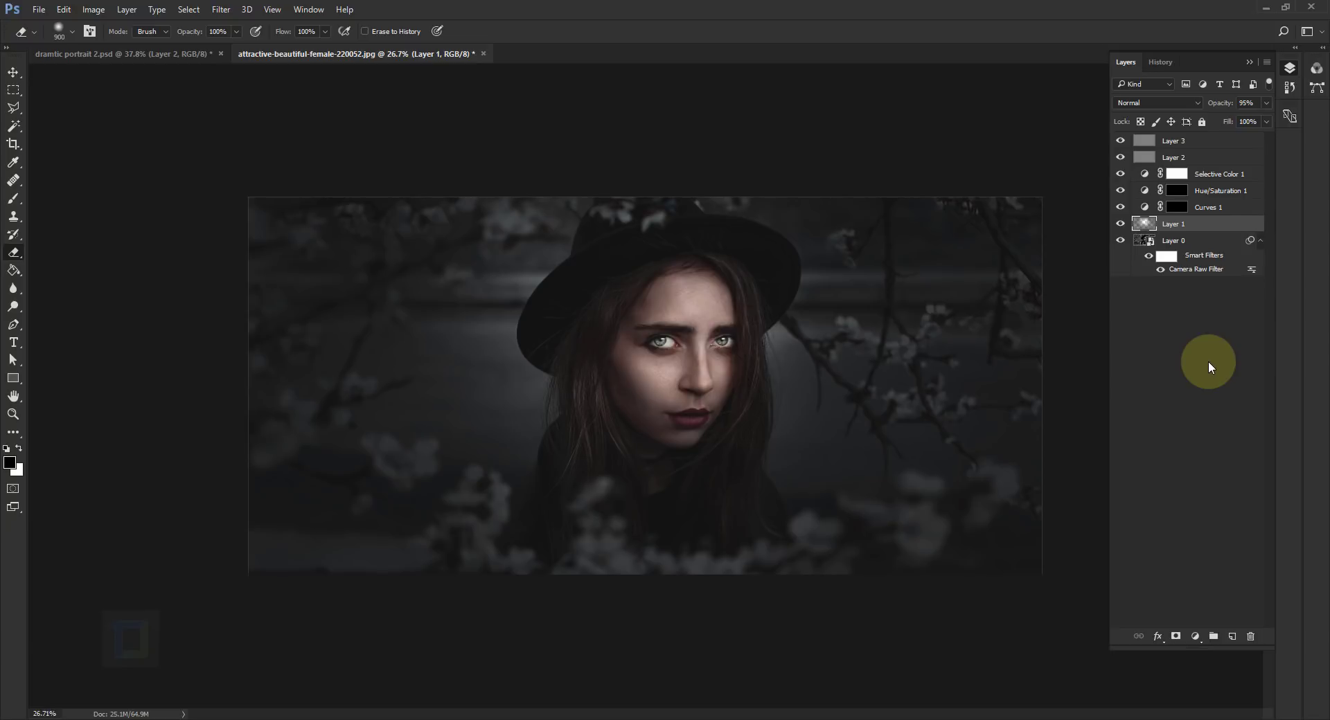
Add a Black & White adjustment layer with default settings above Layer 3 and hide it to compare with the colour version.
{"action": "left_click", "coordinate": [1196, 139]}
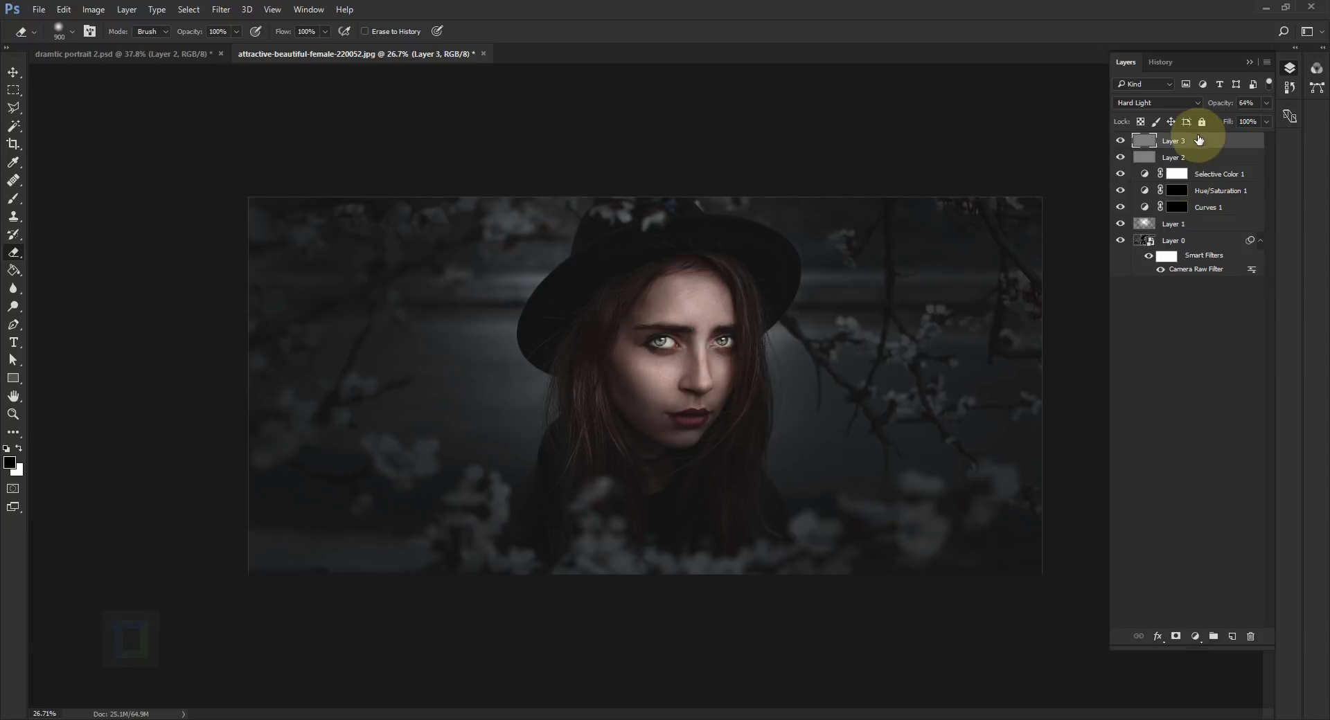
{"action": "left_click", "coordinate": [1195, 635]}
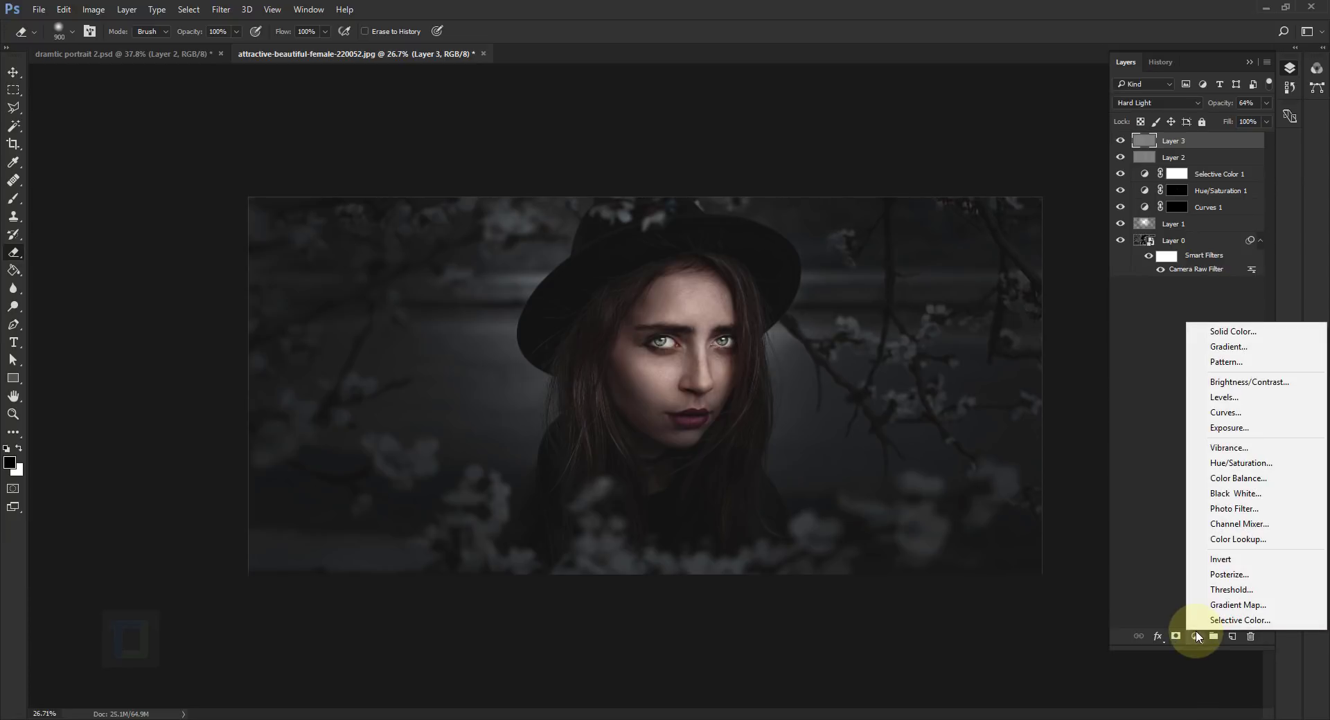
{"action": "left_click", "coordinate": [1235, 494]}
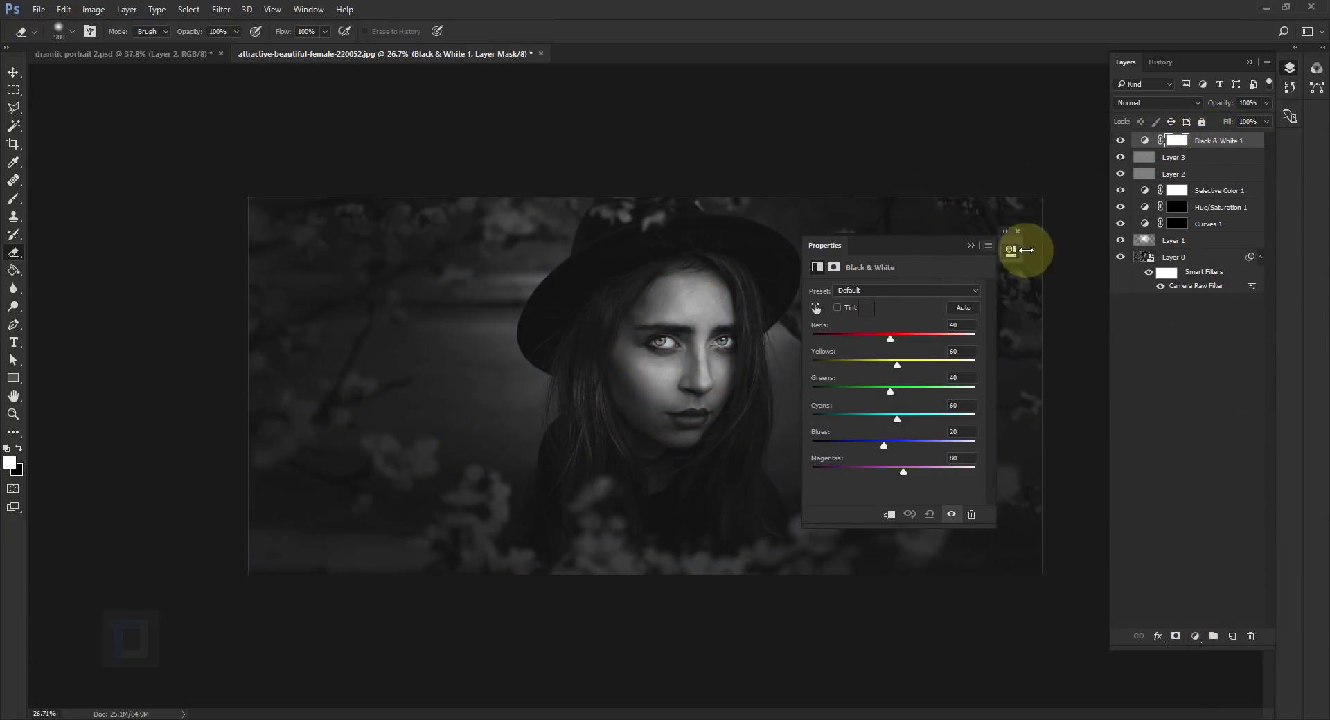
{"action": "left_click", "coordinate": [971, 245]}
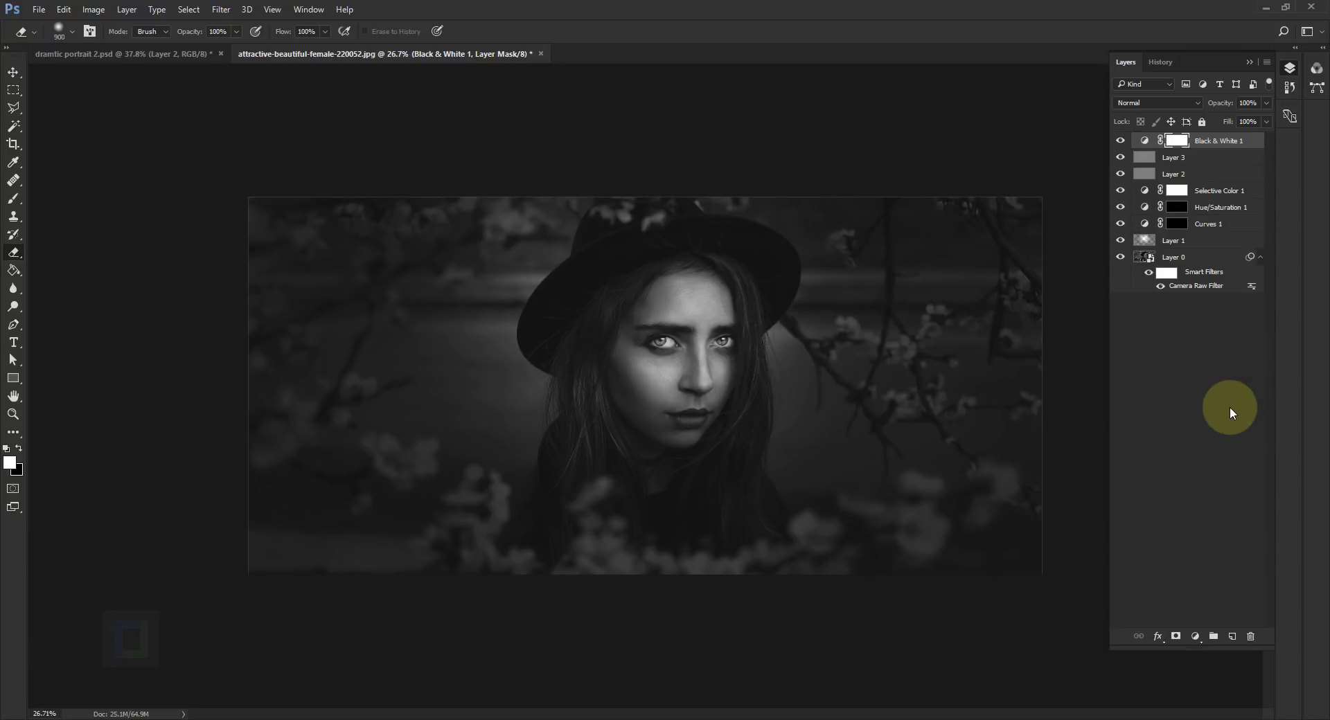
{"action": "left_click", "coordinate": [1120, 142]}
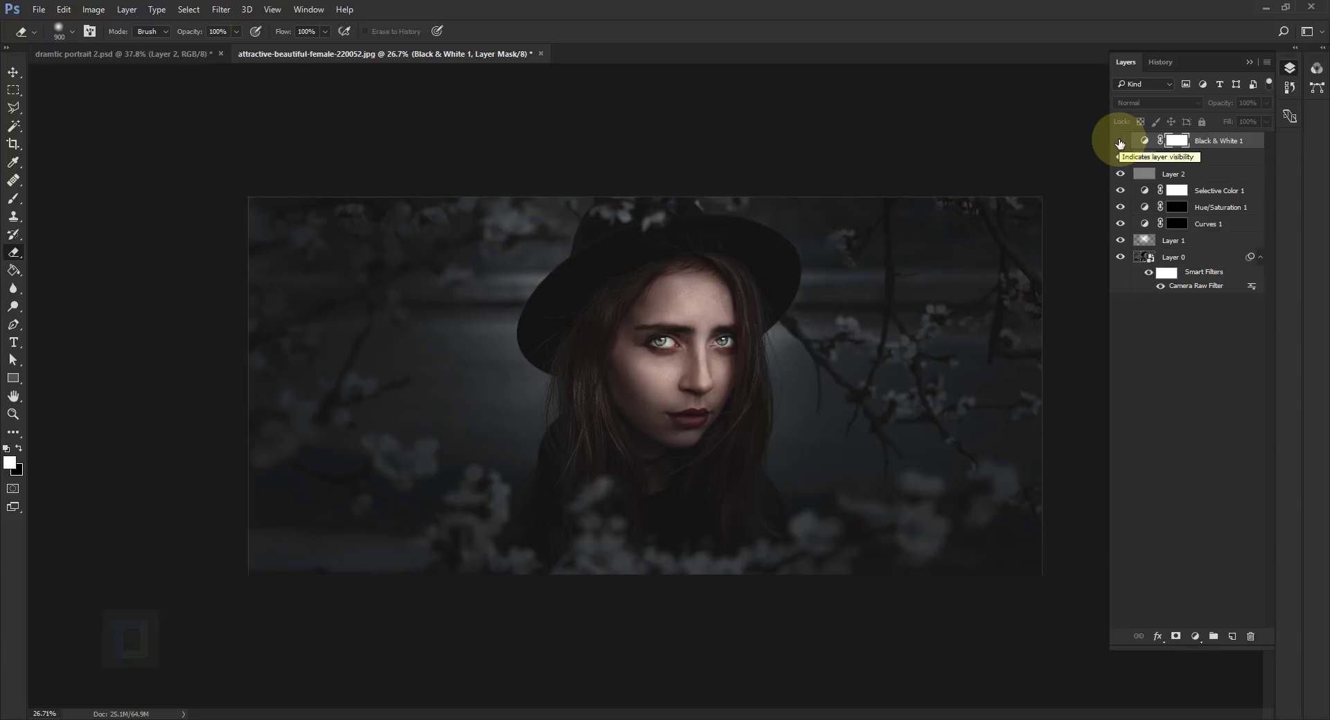
Duplicate Layer 0 and turn off the smart filters on the original Layer 0.
{"action": "left_click", "coordinate": [1199, 260]}
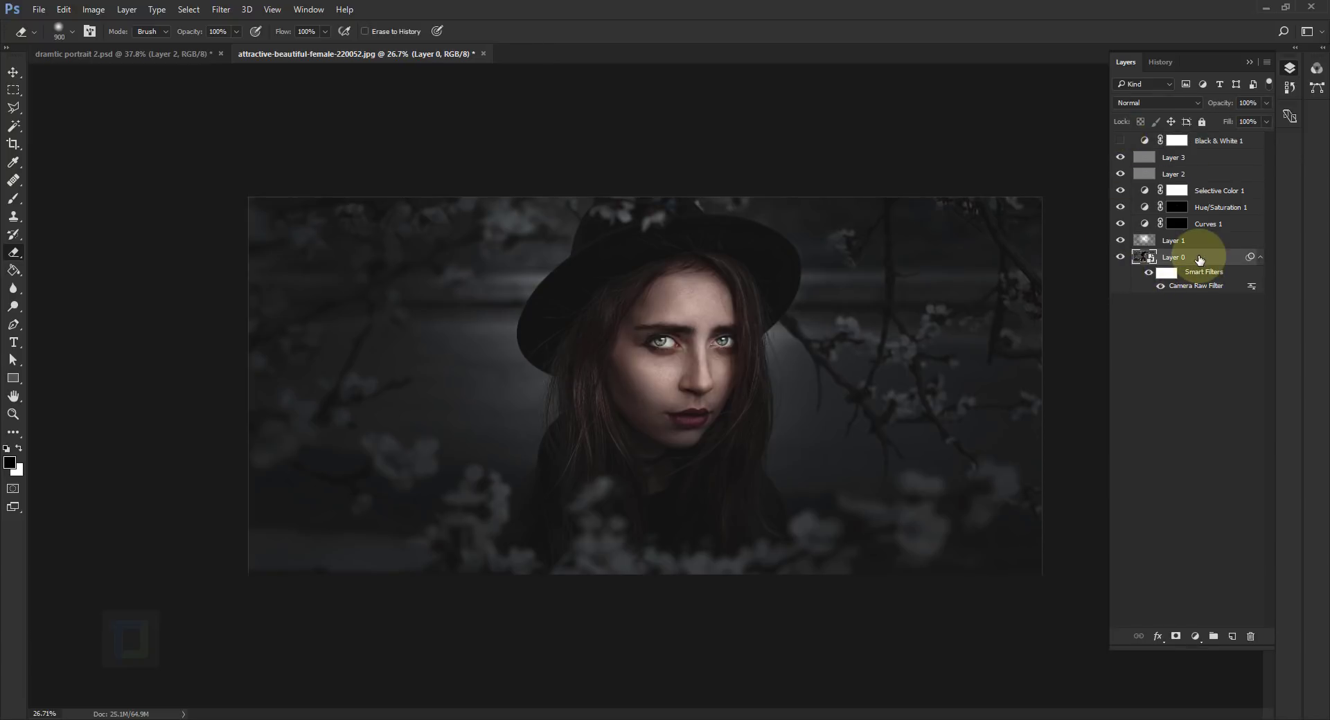
{"action": "key", "text": "ctrl+j"}
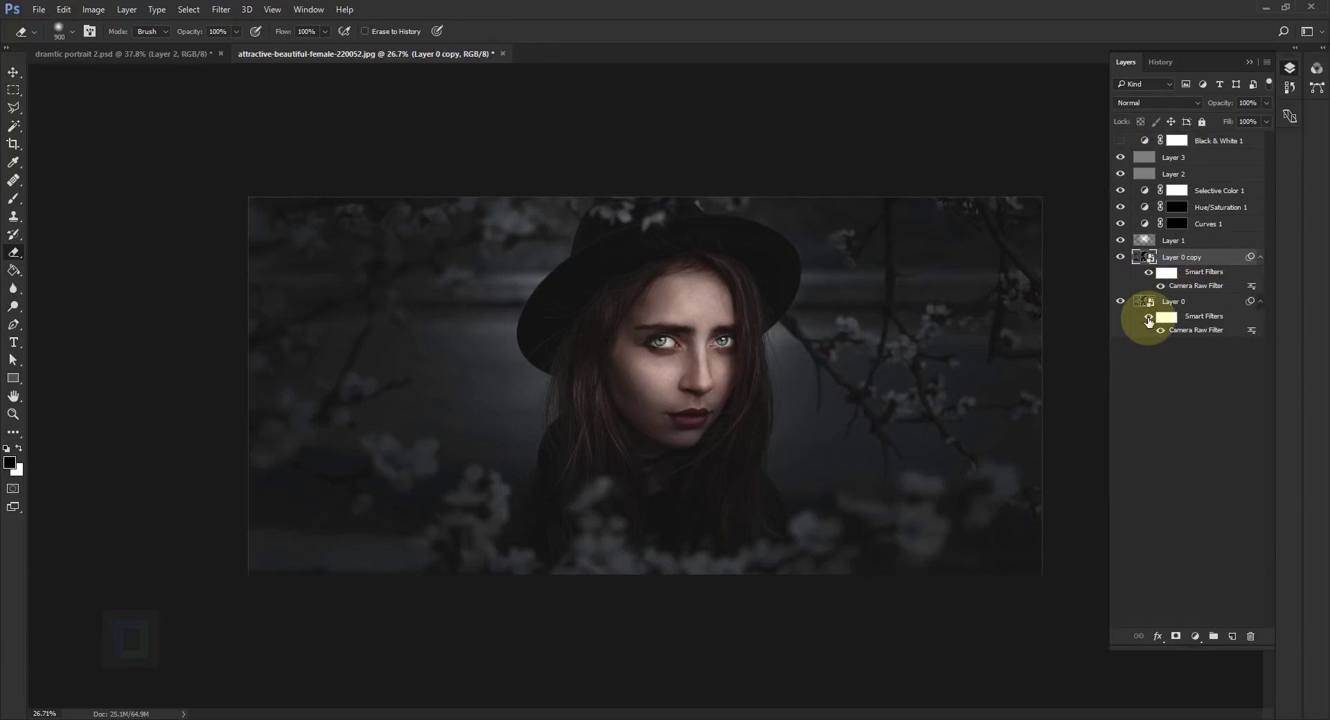
{"action": "left_click", "coordinate": [1143, 305]}
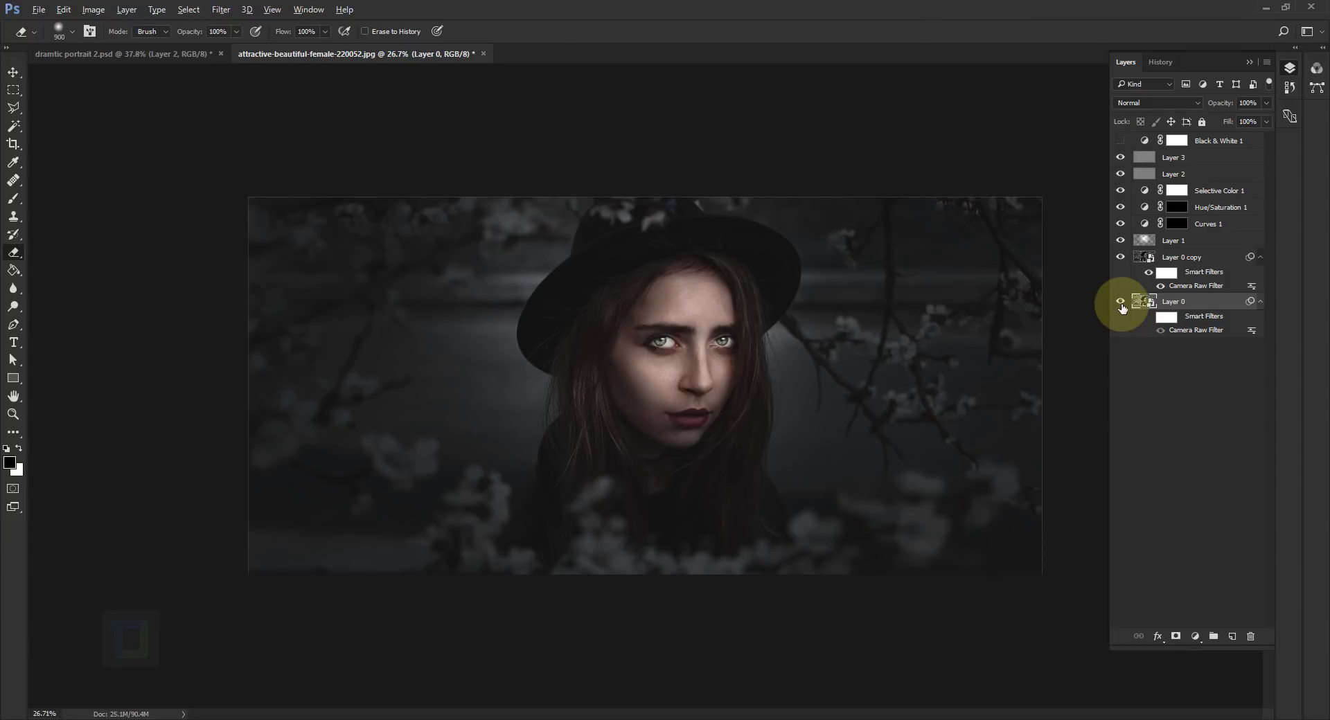
Compare the unfiltered Layer 0 on its own with the full edit, and show the Black & White adjustment layer.
{"action": "left_click", "coordinate": [1120, 303], "text": "alt"}
{"action": "left_click", "coordinate": [1121, 304], "text": "alt"}
{"action": "left_click", "coordinate": [1120, 141]}
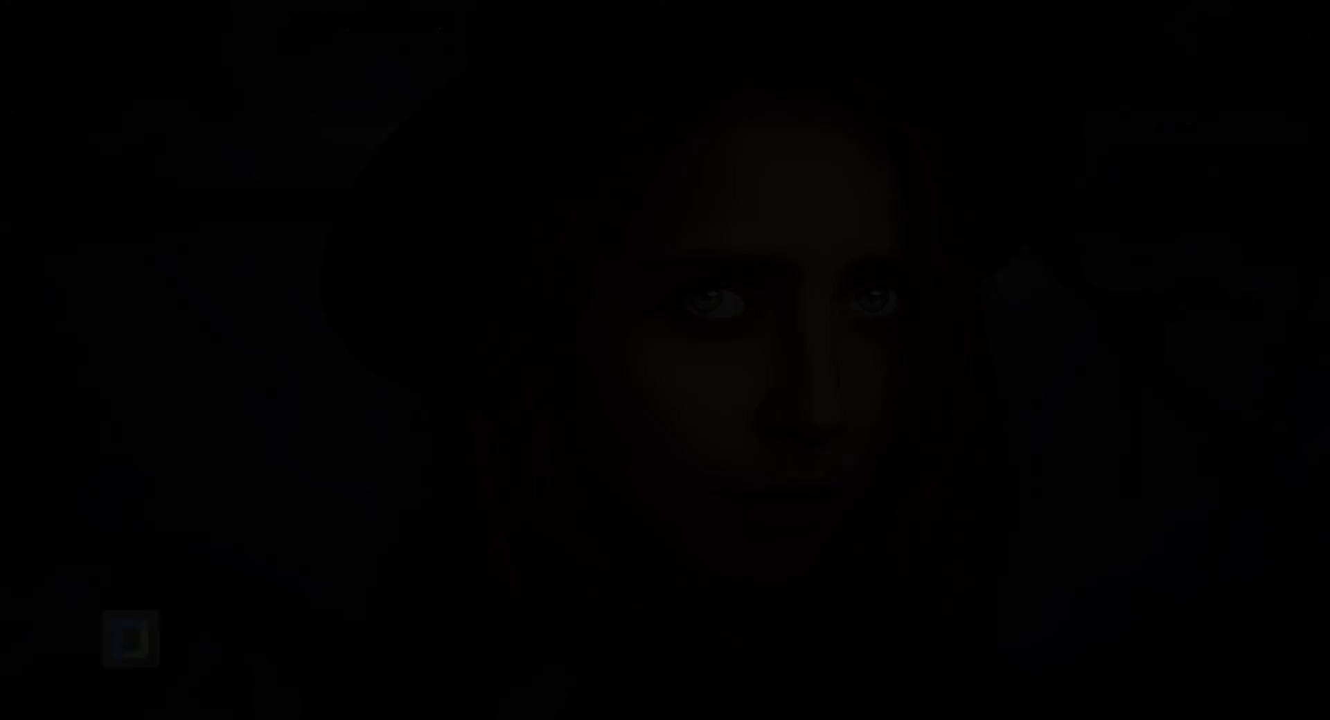